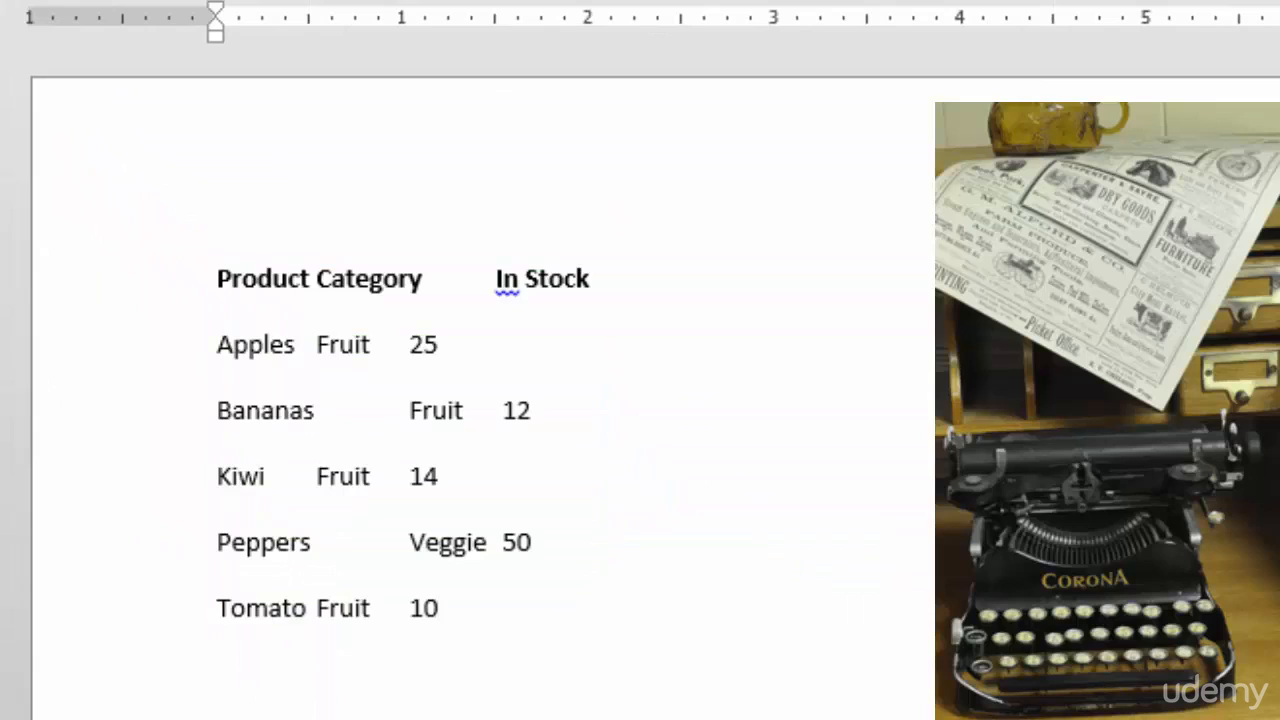
# Select all six lines of the product list, including the header, and show the formatting marks.
pyautogui.hotkey('ctrl', 'shift', 'Up')
pyautogui.hotkey('ctrl', 'shift', 'Up')
pyautogui.hotkey('ctrl', 'shift', 'Up')
pyautogui.hotkey('ctrl', 'shift', 'Up')
pyautogui.hotkey('ctrl', 'shift', 'Up')
pyautogui.hotkey('ctrl', 'shift', 'Up')
pyautogui.hotkey('ctrl', 'shift', '8')
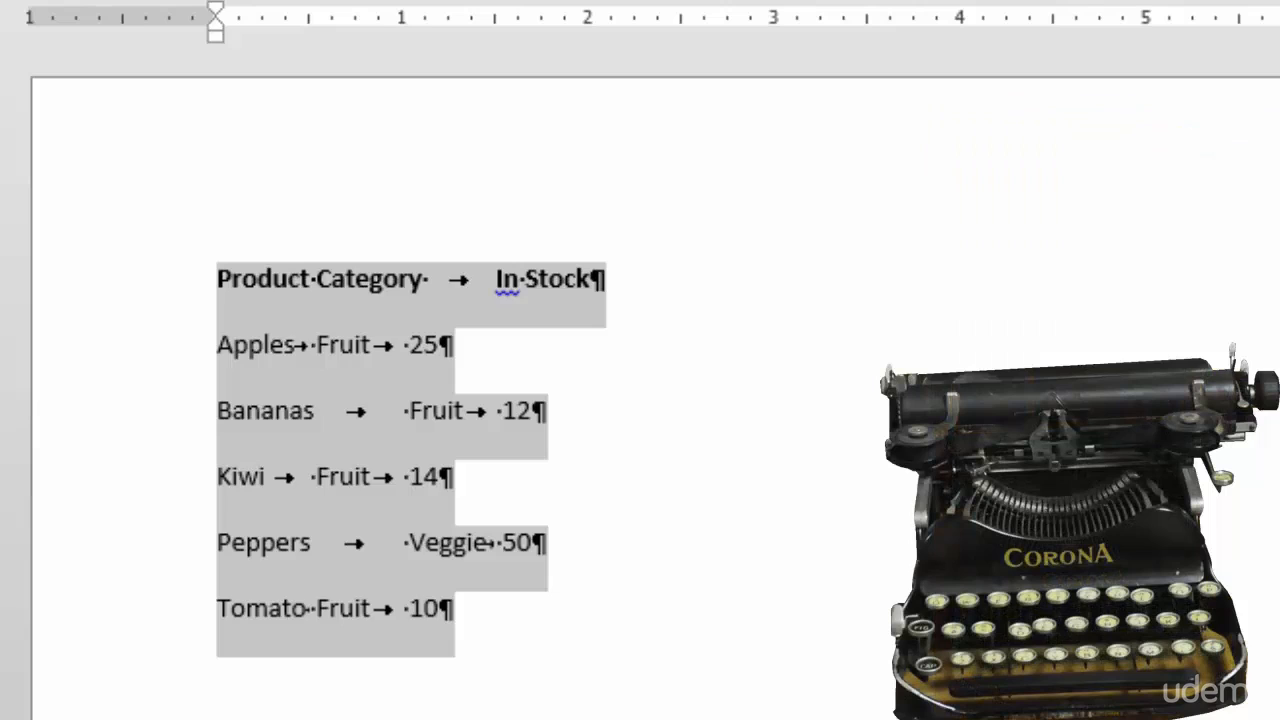
# Set left tab stops at about 1.6 and 3 inches for the selected lines and hide the formatting marks.
pyautogui.click(510, 22)
pyautogui.click(777, 22)
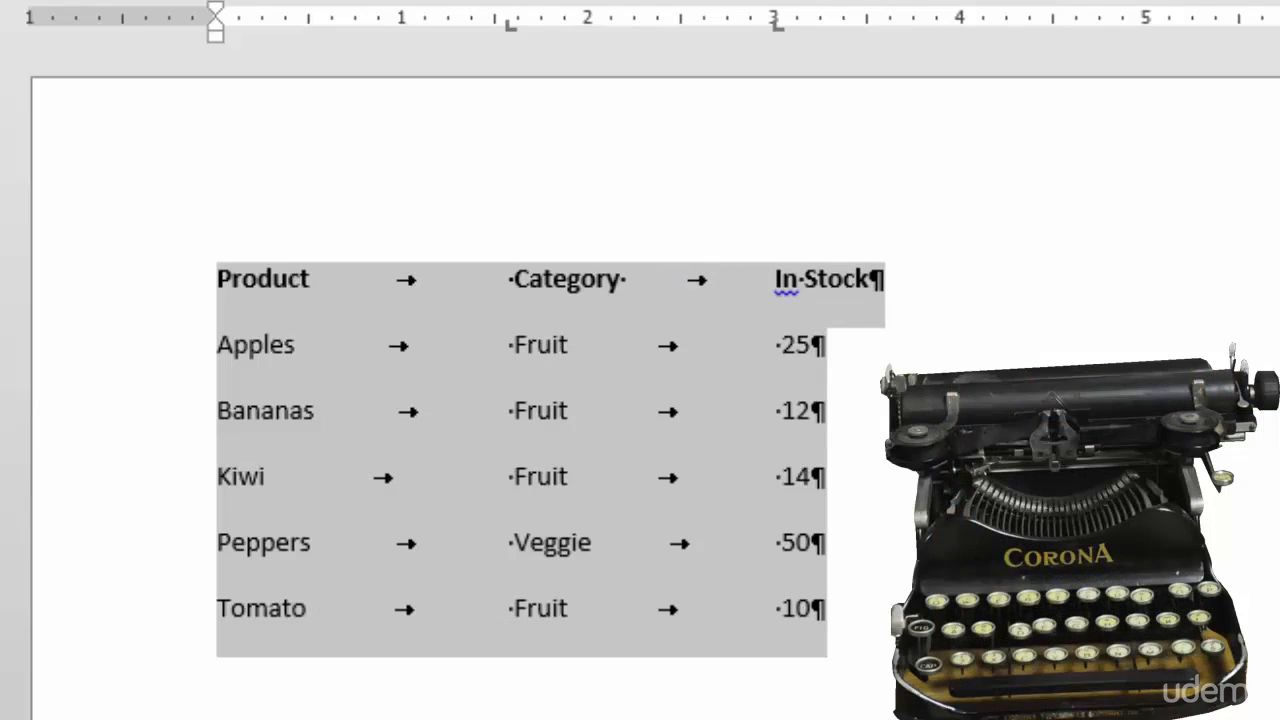
pyautogui.hotkey('ctrl', 'shift', '8')
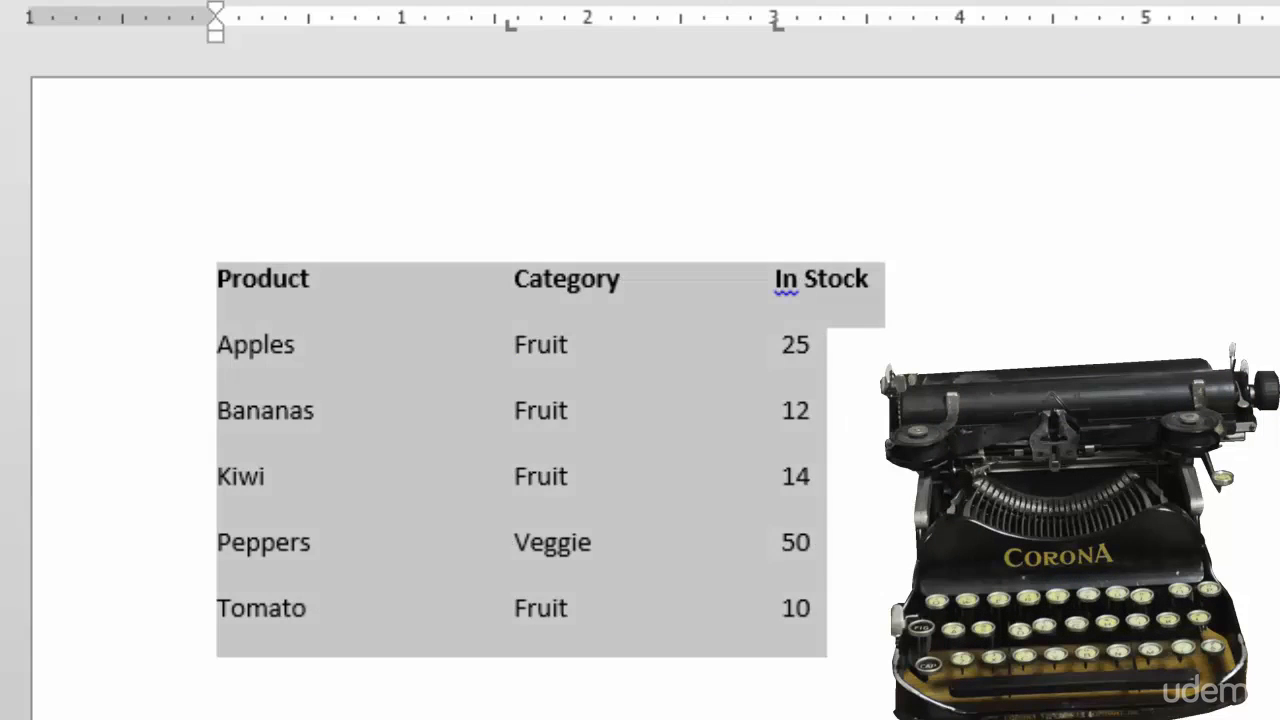
# Convert the selected product list to a three-column table, with fixed automatic column width and text separated at tabs.
pyautogui.click(810, 542)
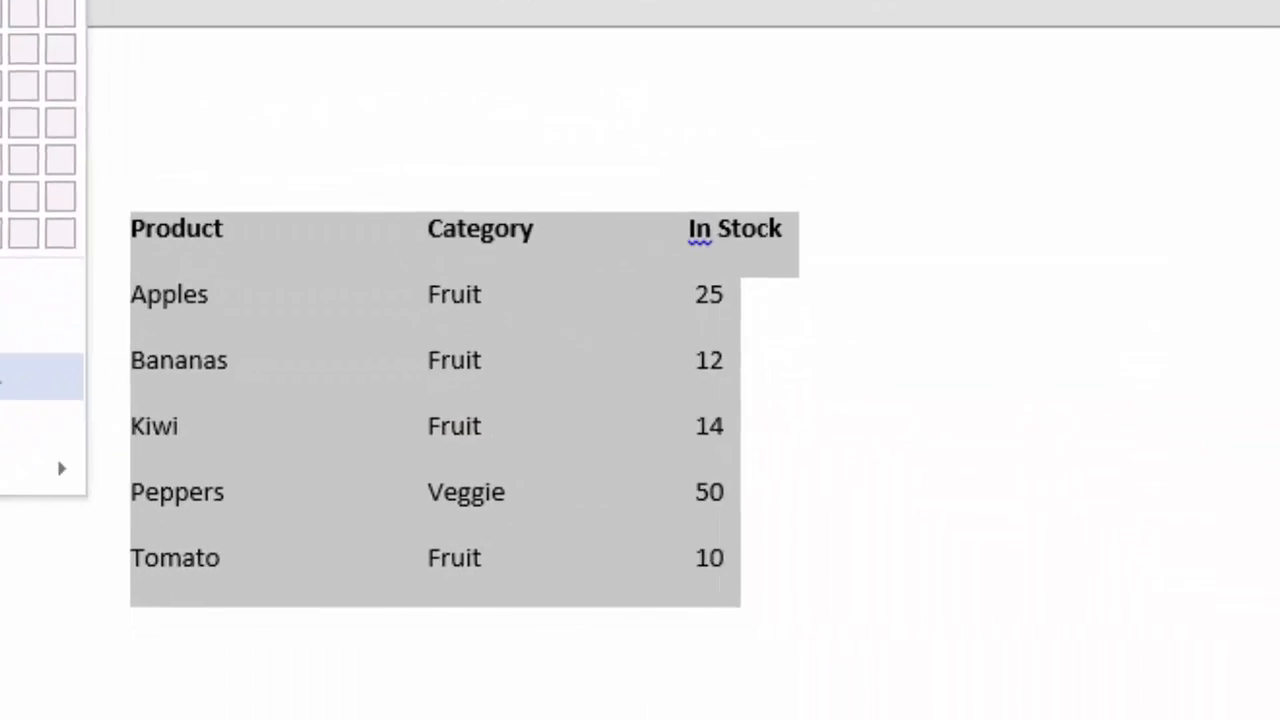
pyautogui.click(395, 648)
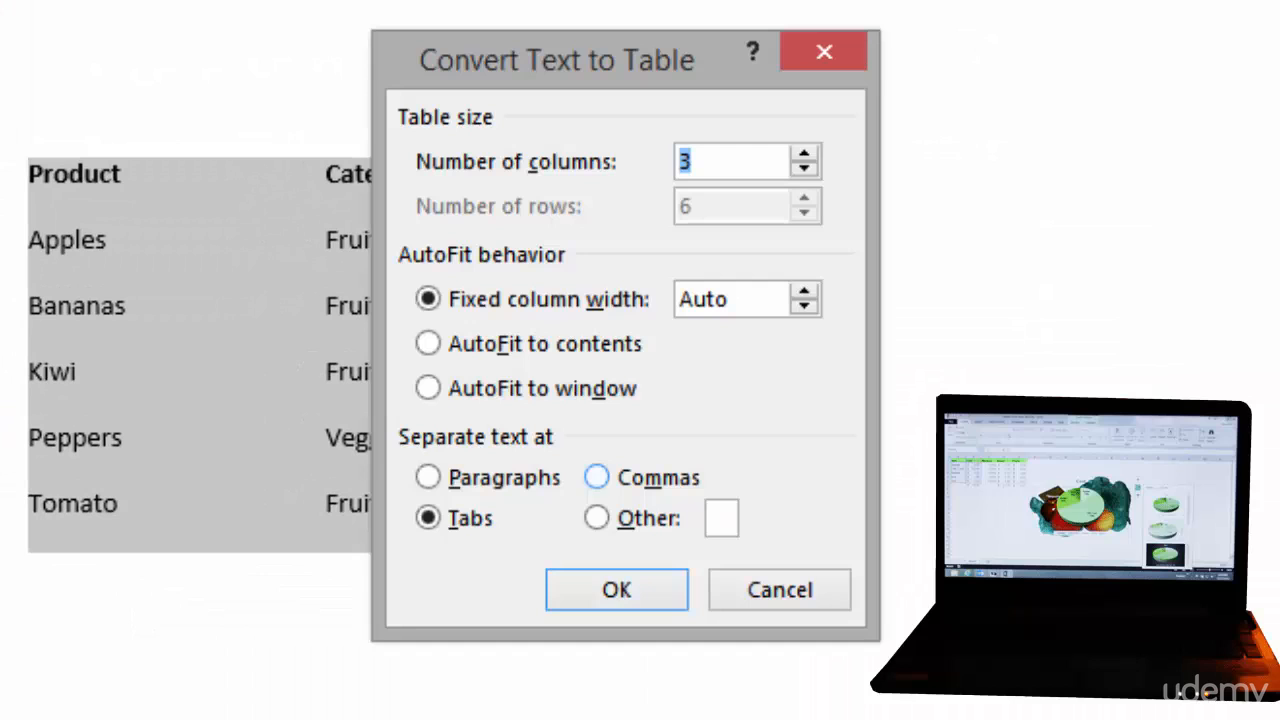
pyautogui.press('Return')
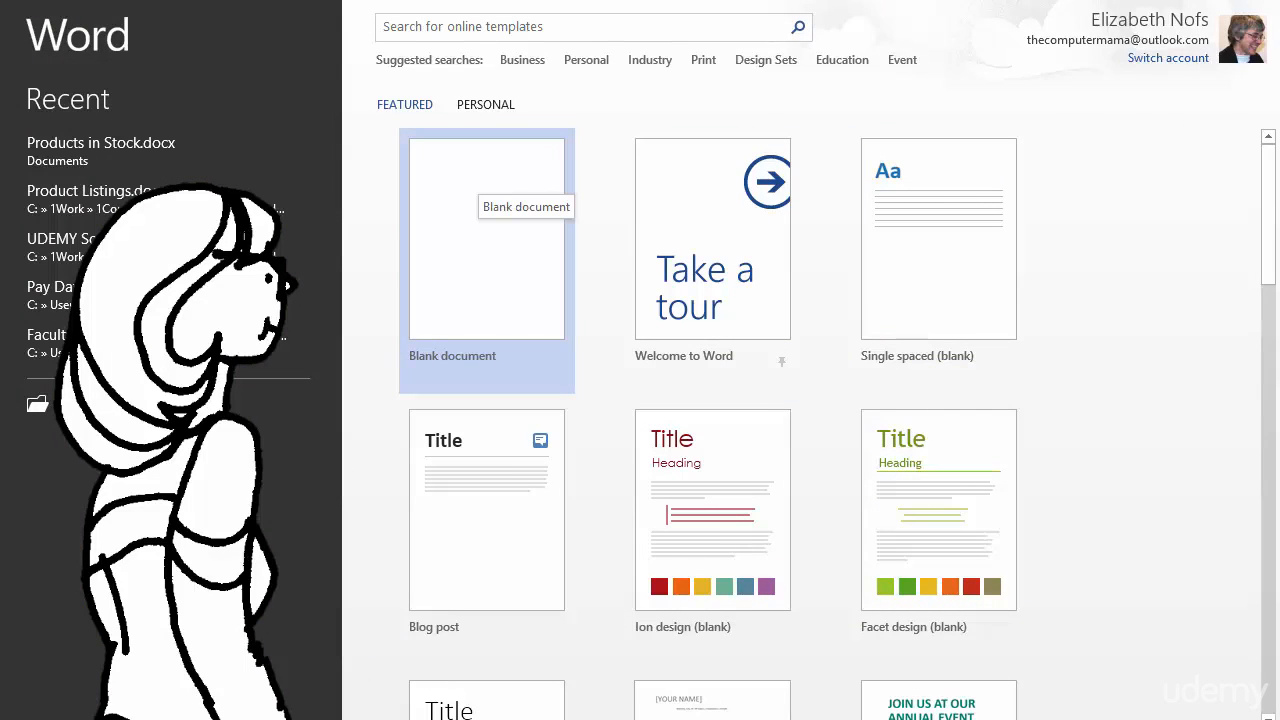
# Create a blank document and enter the tab-separated header line Product, Category, In Stock.
pyautogui.click(480, 186)
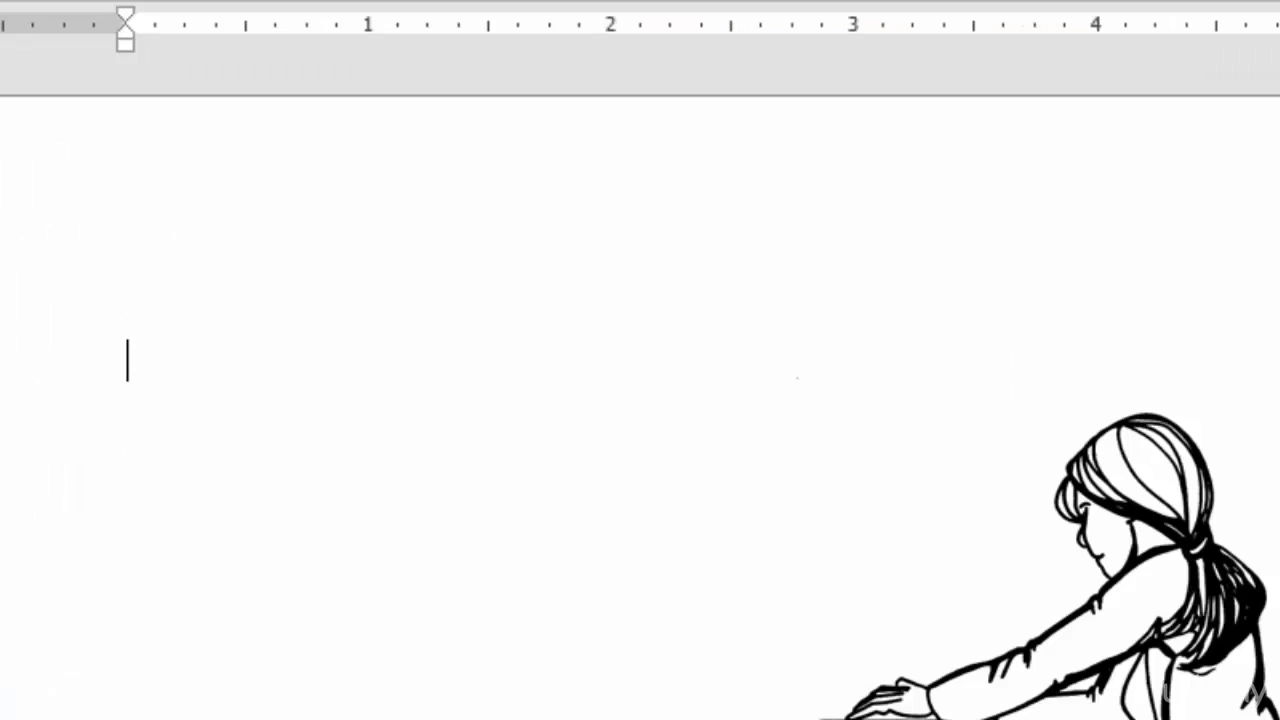
pyautogui.write('Product')
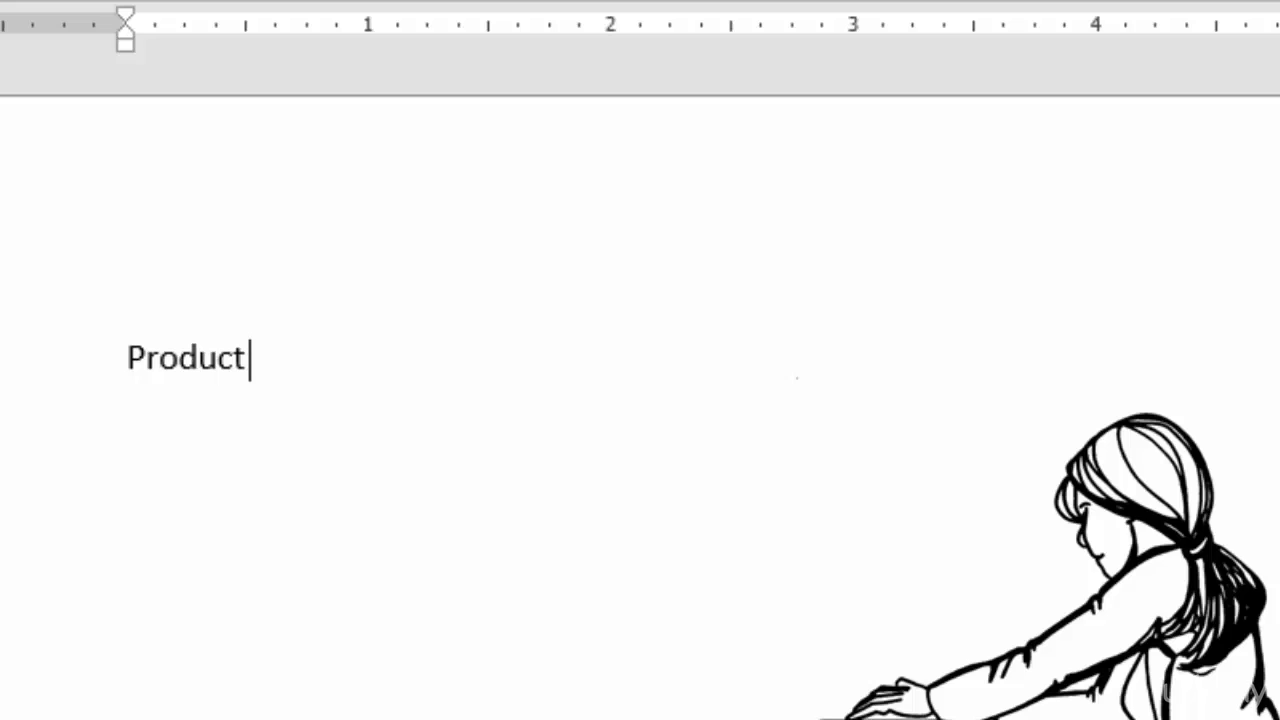
pyautogui.write('Category')
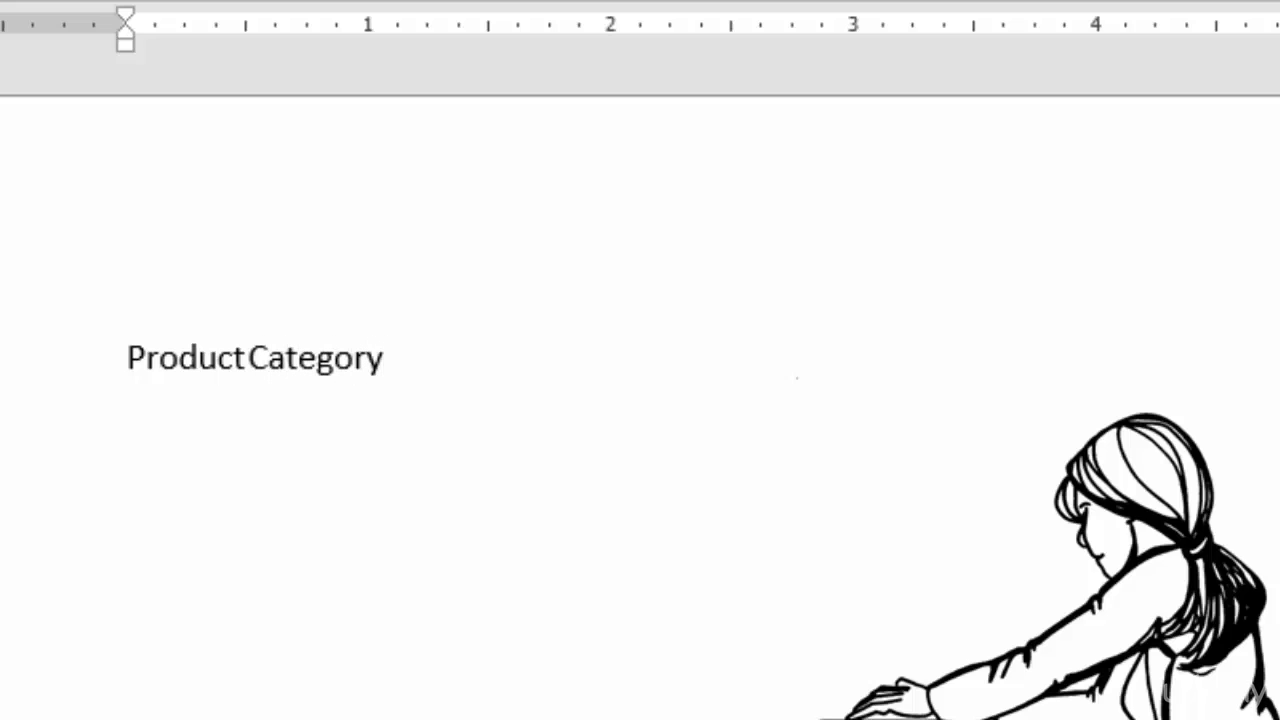
pyautogui.press('Tab')
pyautogui.write('In Stock')
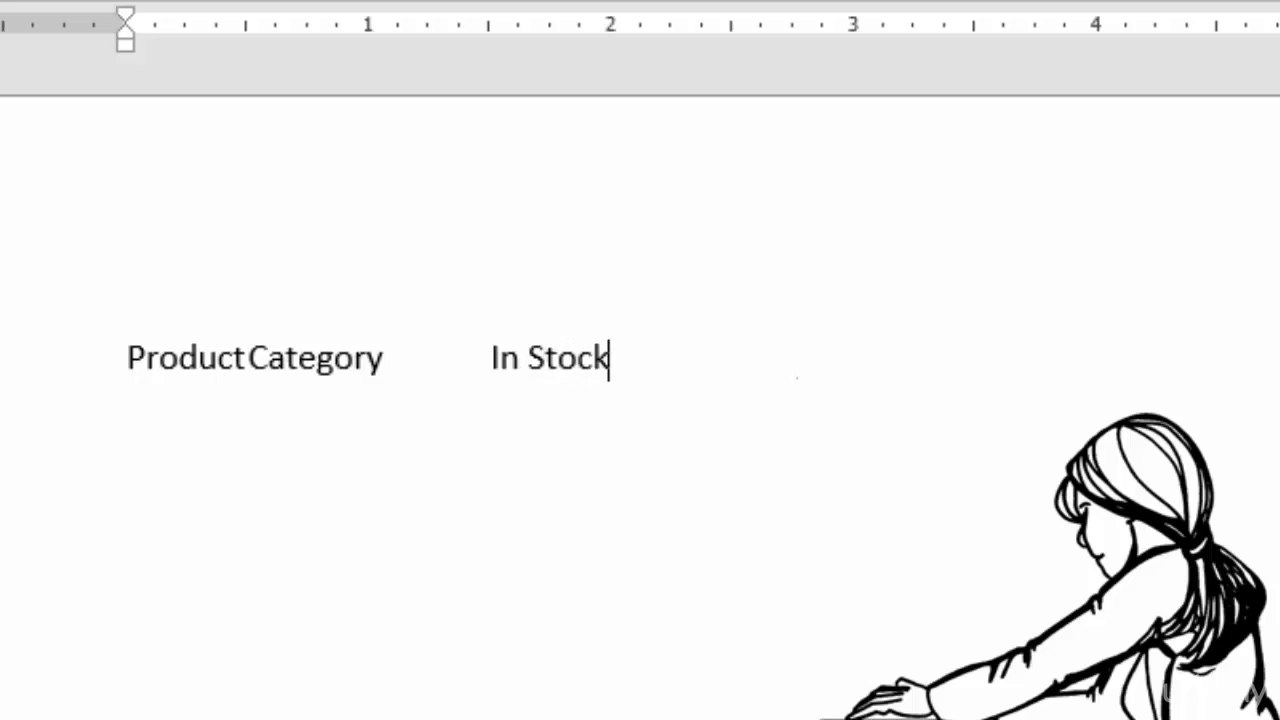
# Add a tab-separated line below the header with Apples, Fruit, Yes, and start a new line after it.
pyautogui.press('Return')
pyautogui.write('Apples')
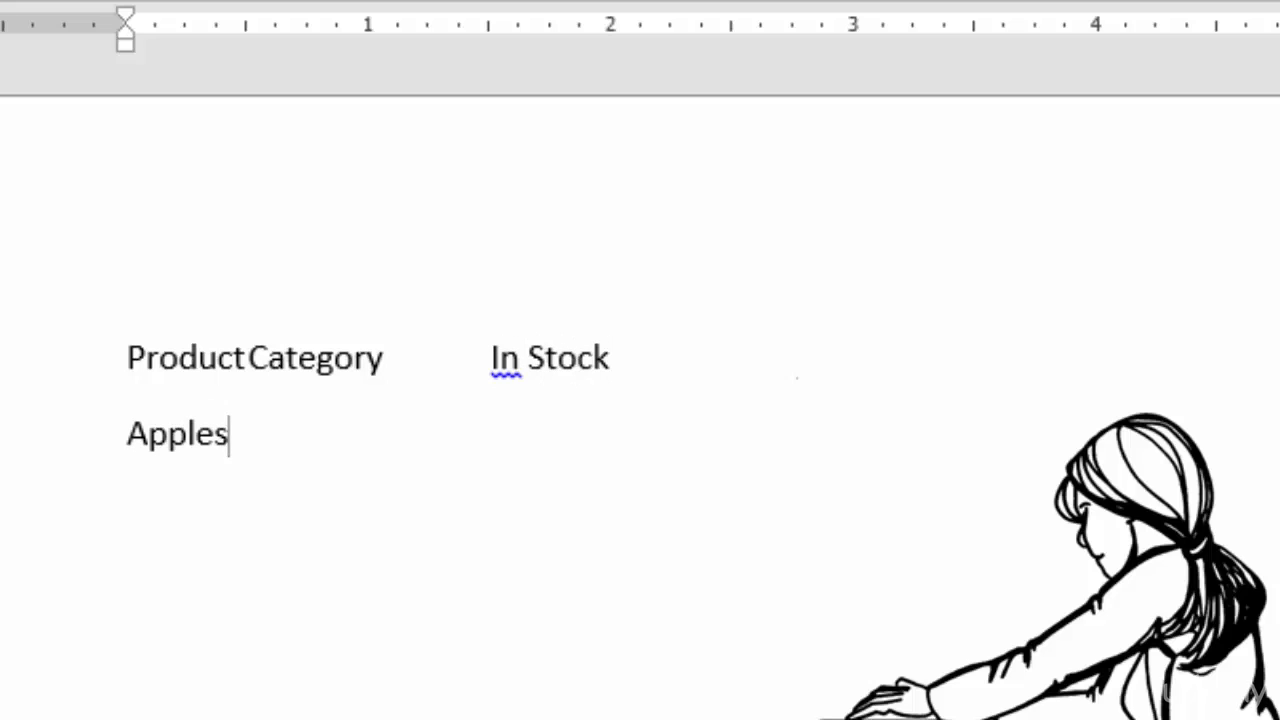
pyautogui.press('Tab')
pyautogui.write('Fruit')
pyautogui.press('Tab')
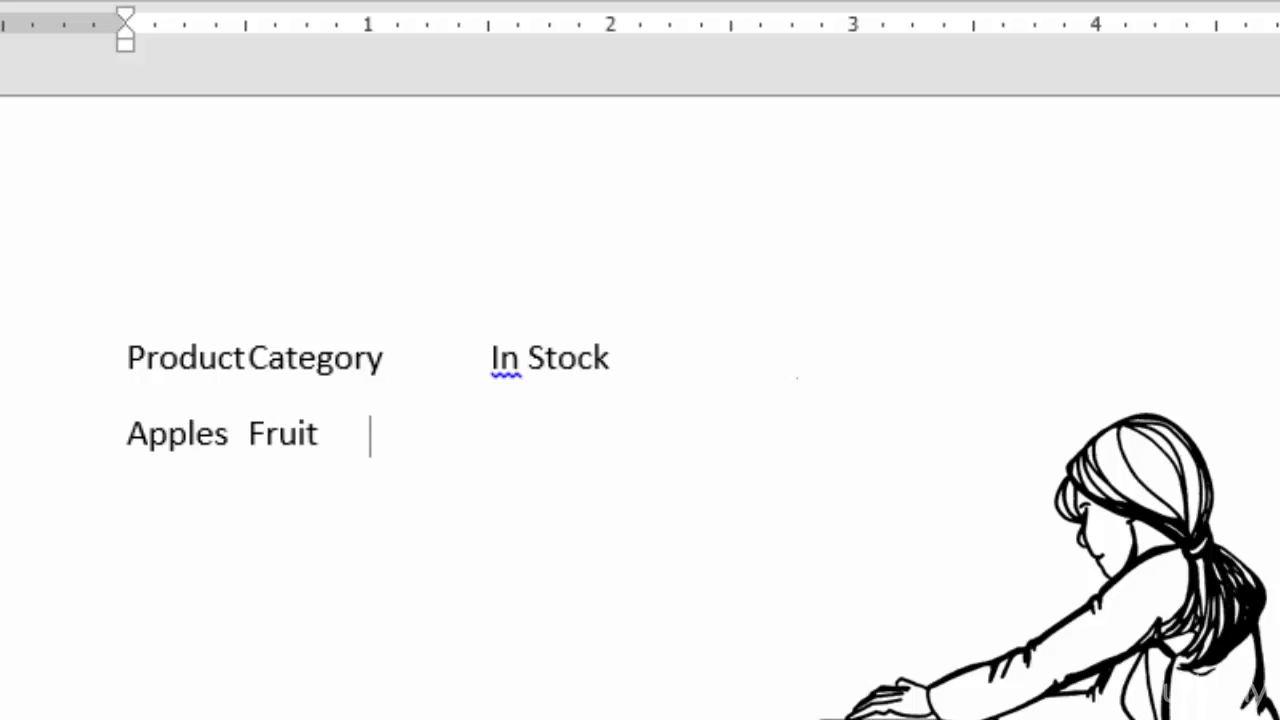
pyautogui.write('Yes')
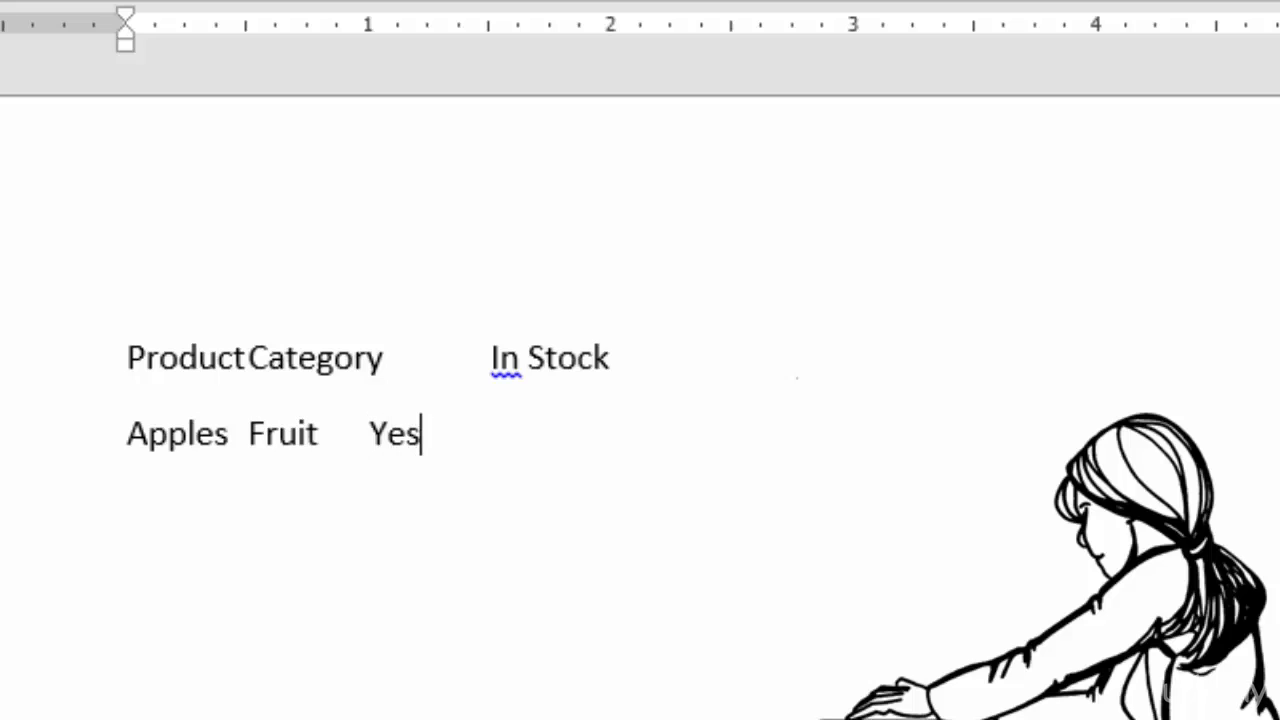
pyautogui.press('Return')
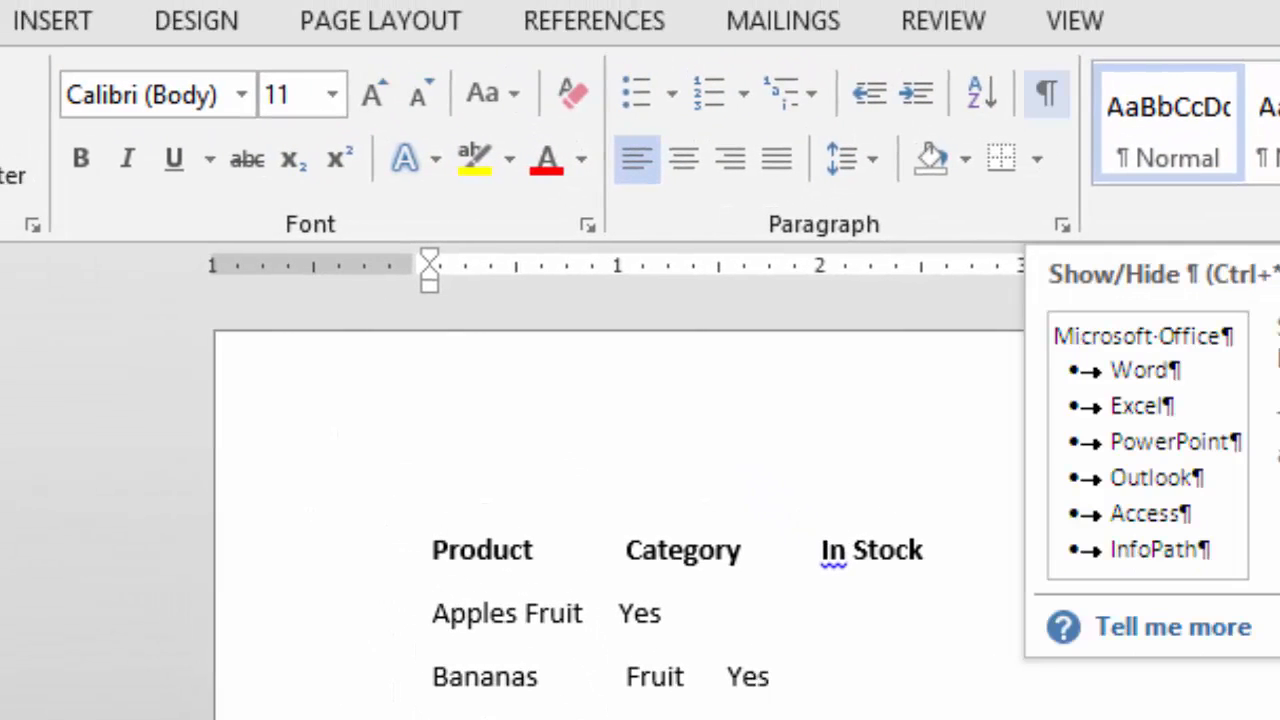
# Show the formatting marks and cycle through all the ruler's tab stop and indent types, back to Left Tab.
pyautogui.click(1046, 93)
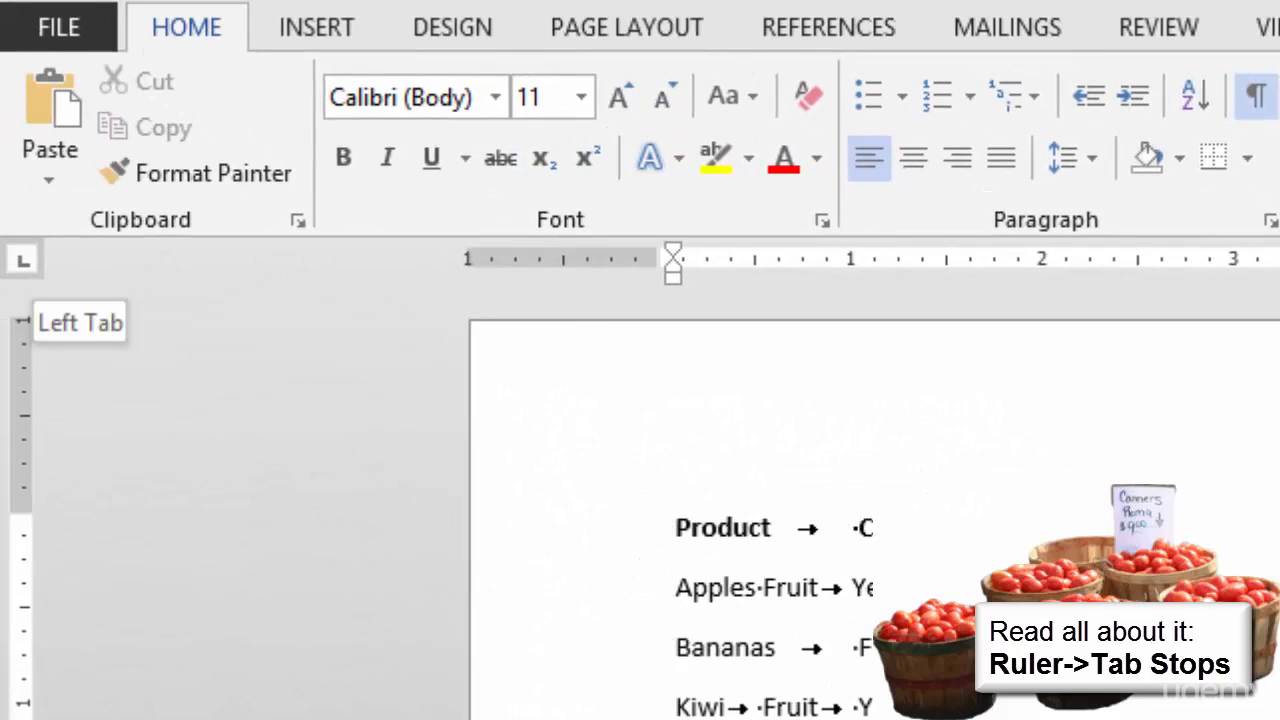
pyautogui.click(23, 260)
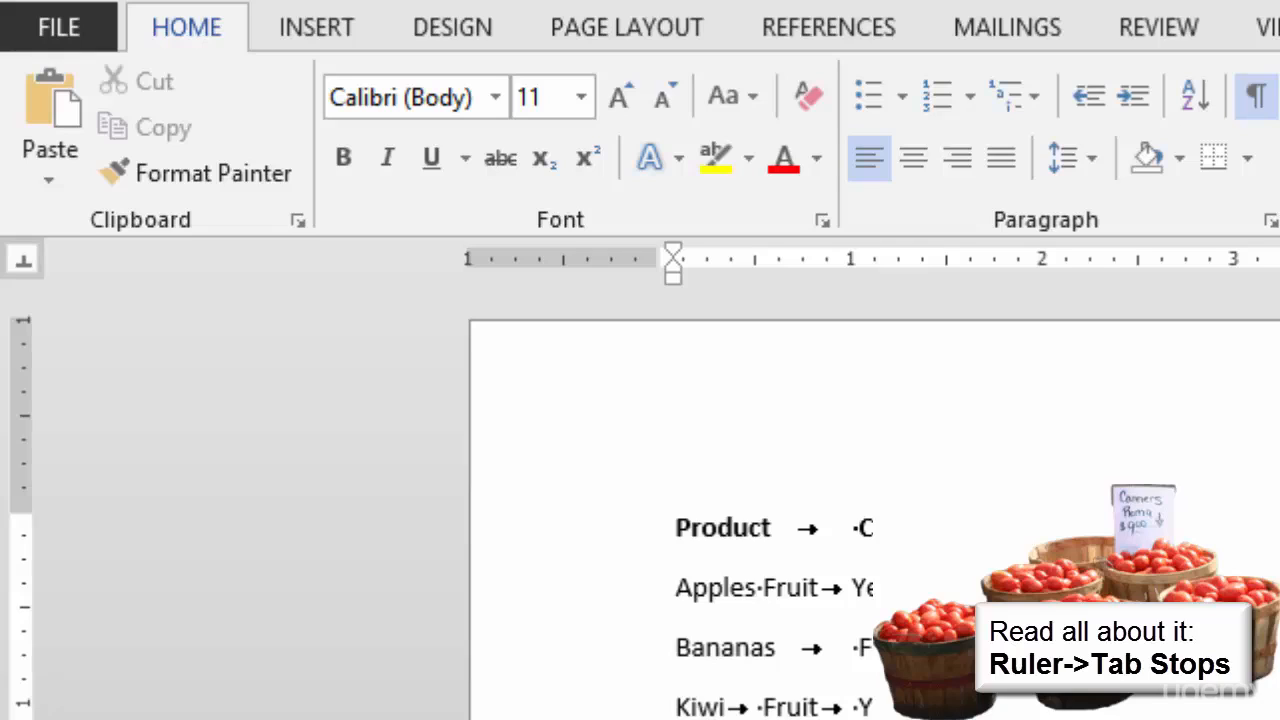
pyautogui.click(23, 260)
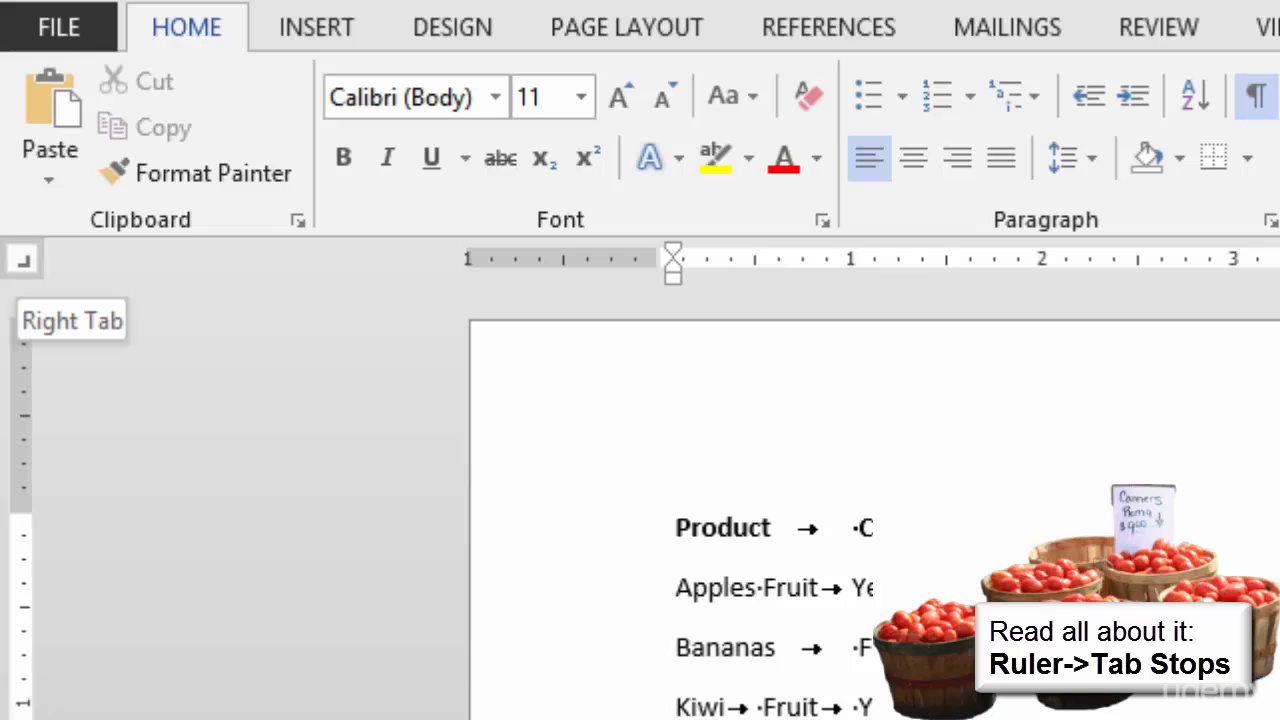
pyautogui.click(23, 260)
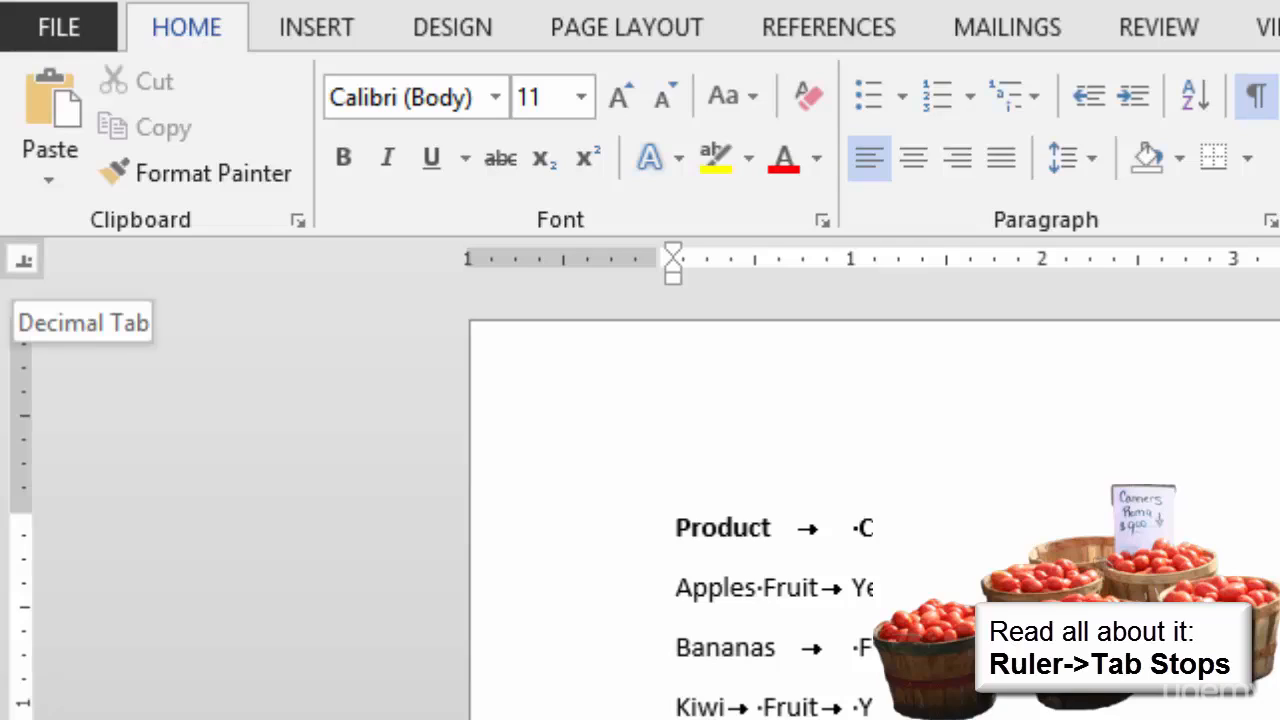
pyautogui.click(23, 260)
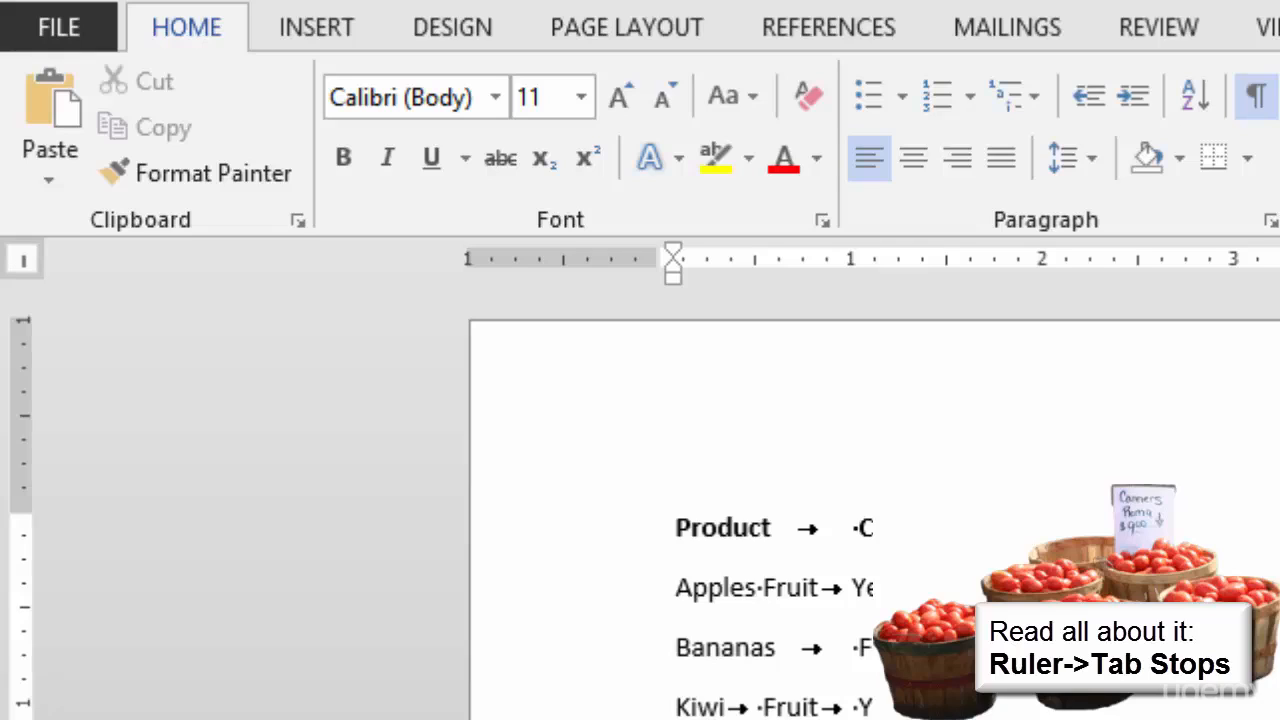
pyautogui.click(23, 260)
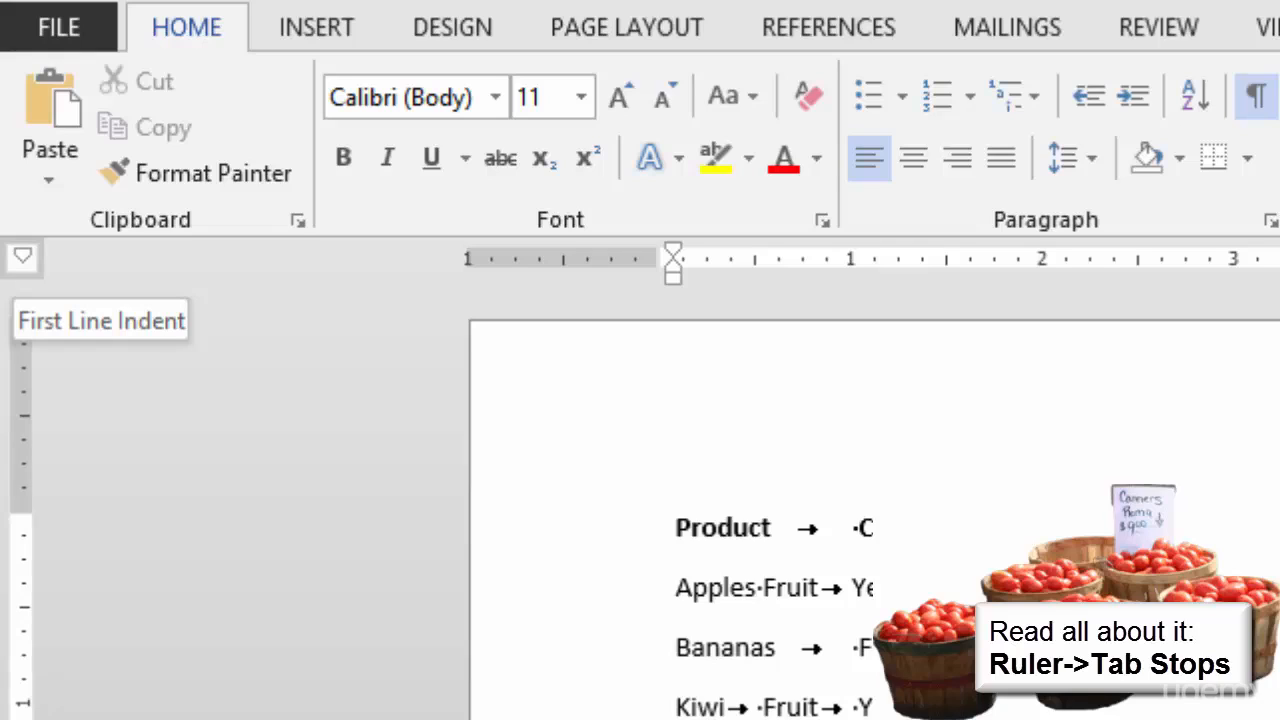
pyautogui.click(23, 260)
pyautogui.click(23, 260)
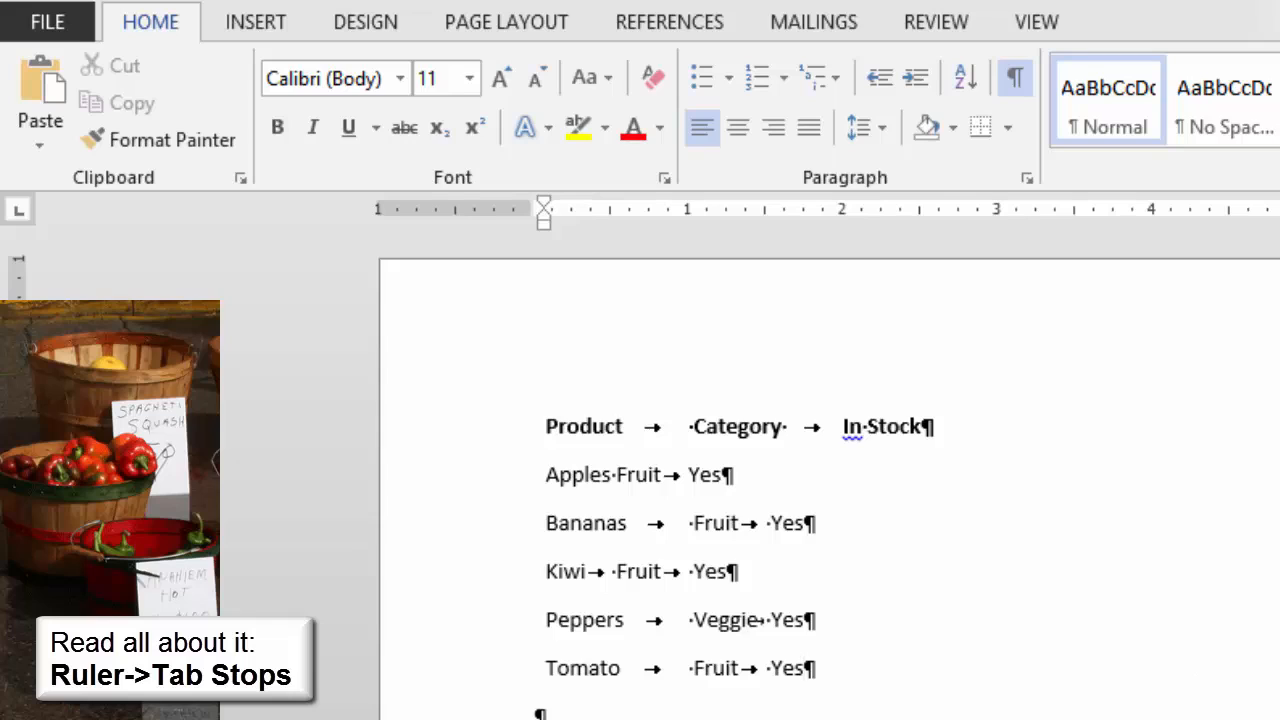
# Select all six lines of the product list and set left tab stops at 1 and 2 inches.
pyautogui.press('Down')
pyautogui.hotkey('shift', 'Up')
pyautogui.hotkey('shift', 'Up')
pyautogui.hotkey('shift', 'Up')
pyautogui.hotkey('shift', 'Up')
pyautogui.hotkey('shift', 'Up')
pyautogui.hotkey('shift', 'Up')
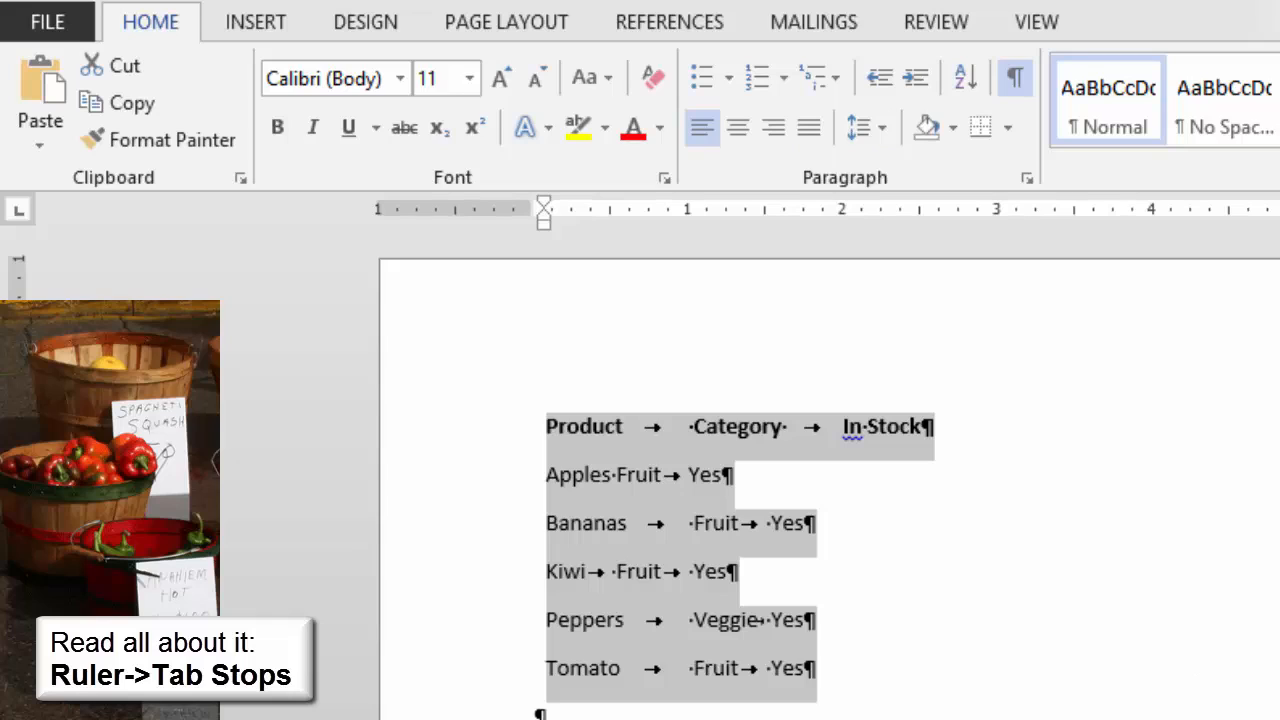
pyautogui.click(689, 211)
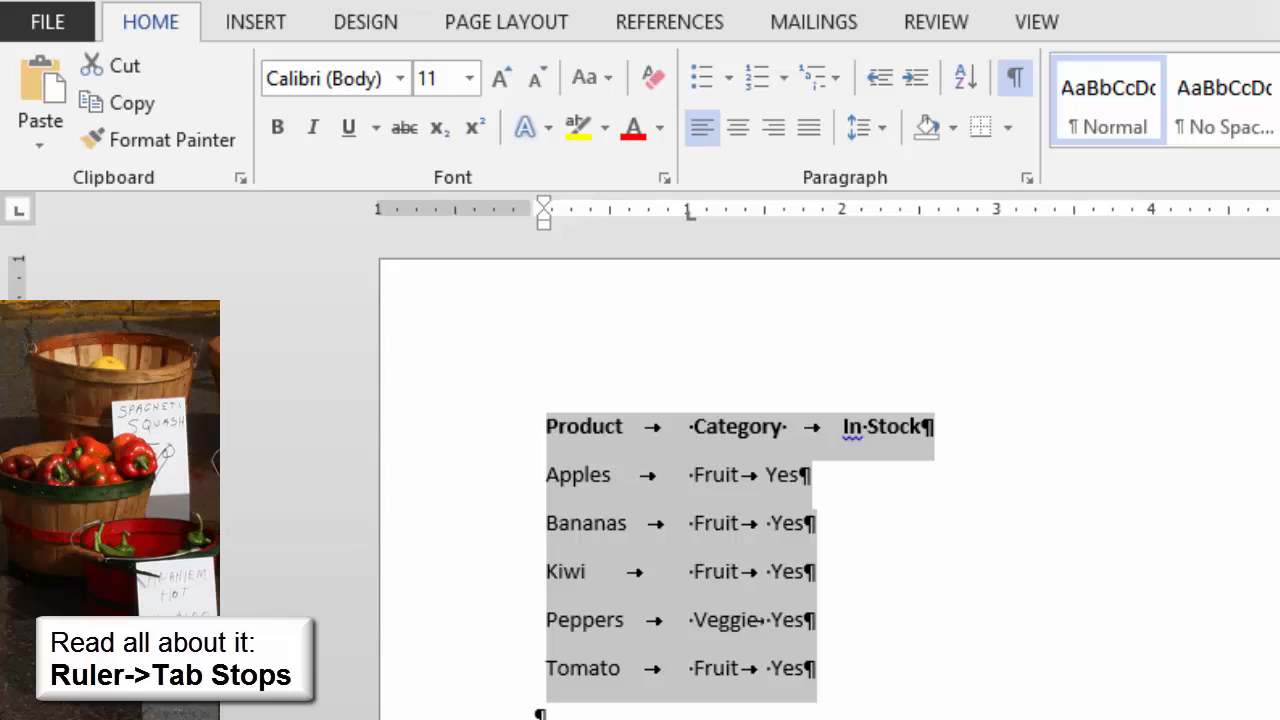
pyautogui.click(844, 211)
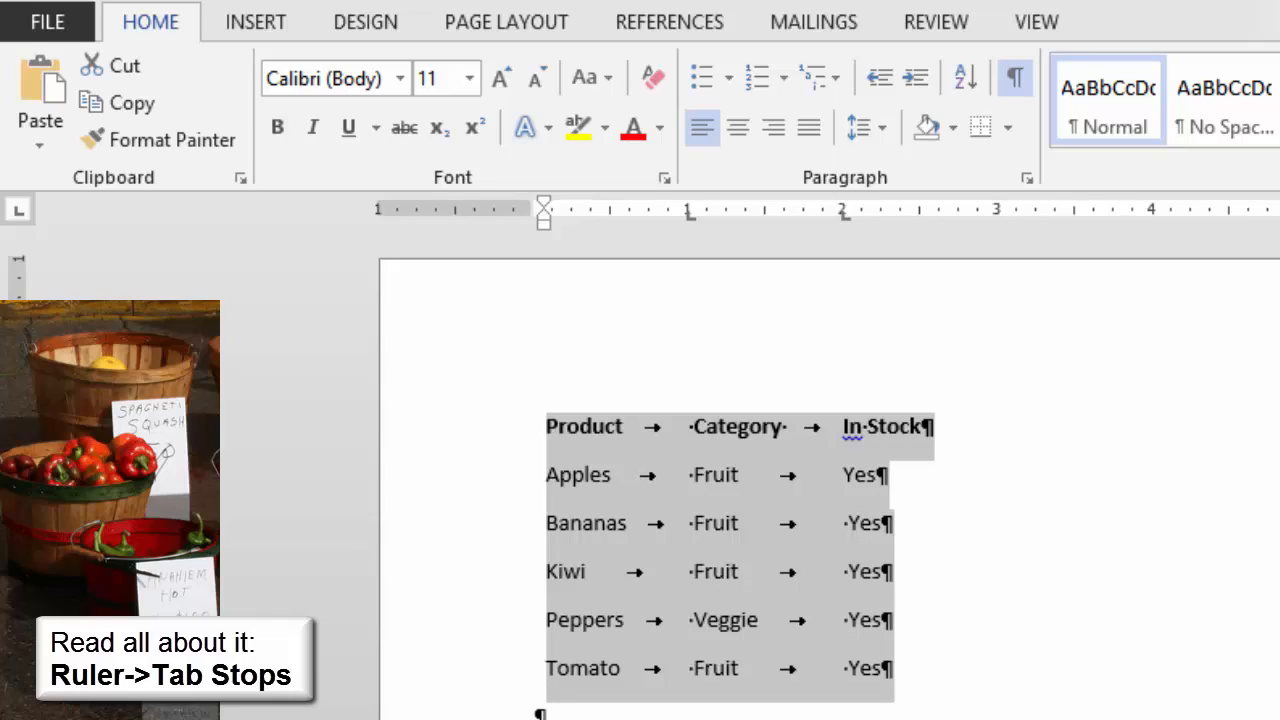
pyautogui.moveTo(843, 213)
pyautogui.mouseDown()
pyautogui.moveTo(996, 213)
pyautogui.moveTo(844, 213)
pyautogui.mouseUp()
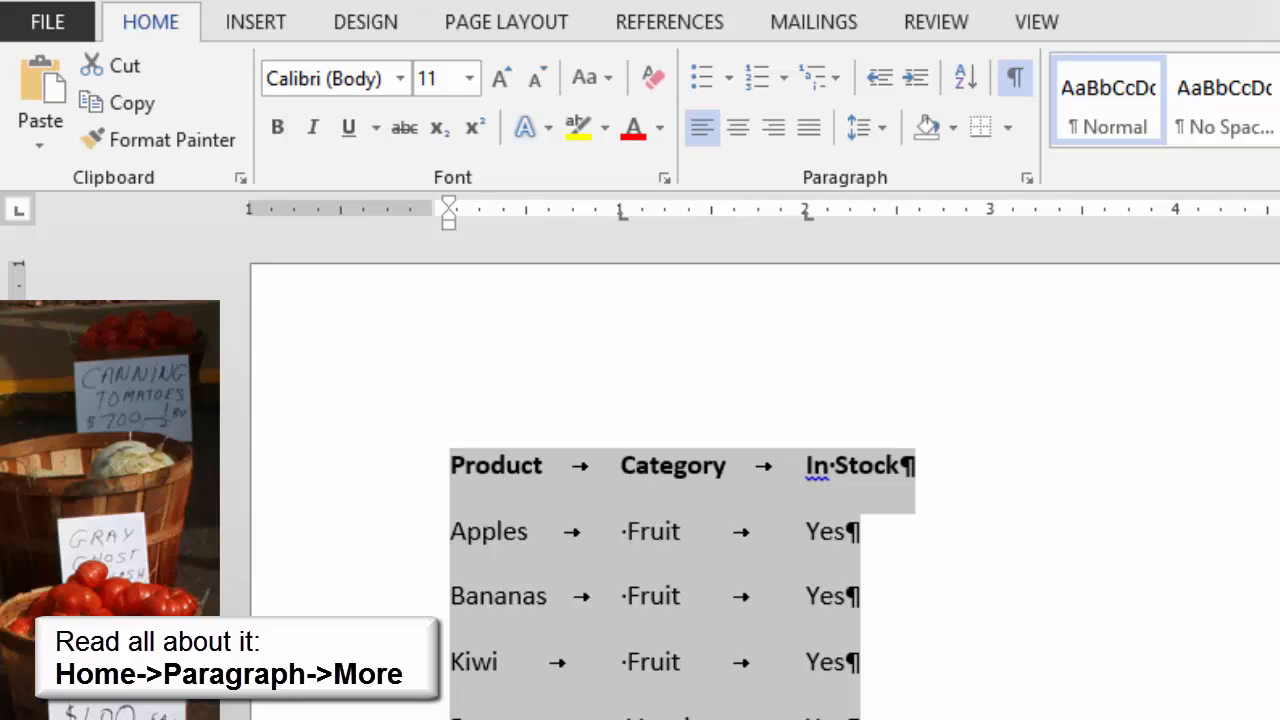
# Open the tab settings for the selected lines and give the 1-inch tab stop the dotted leader (option 2).
pyautogui.click(1026, 177)
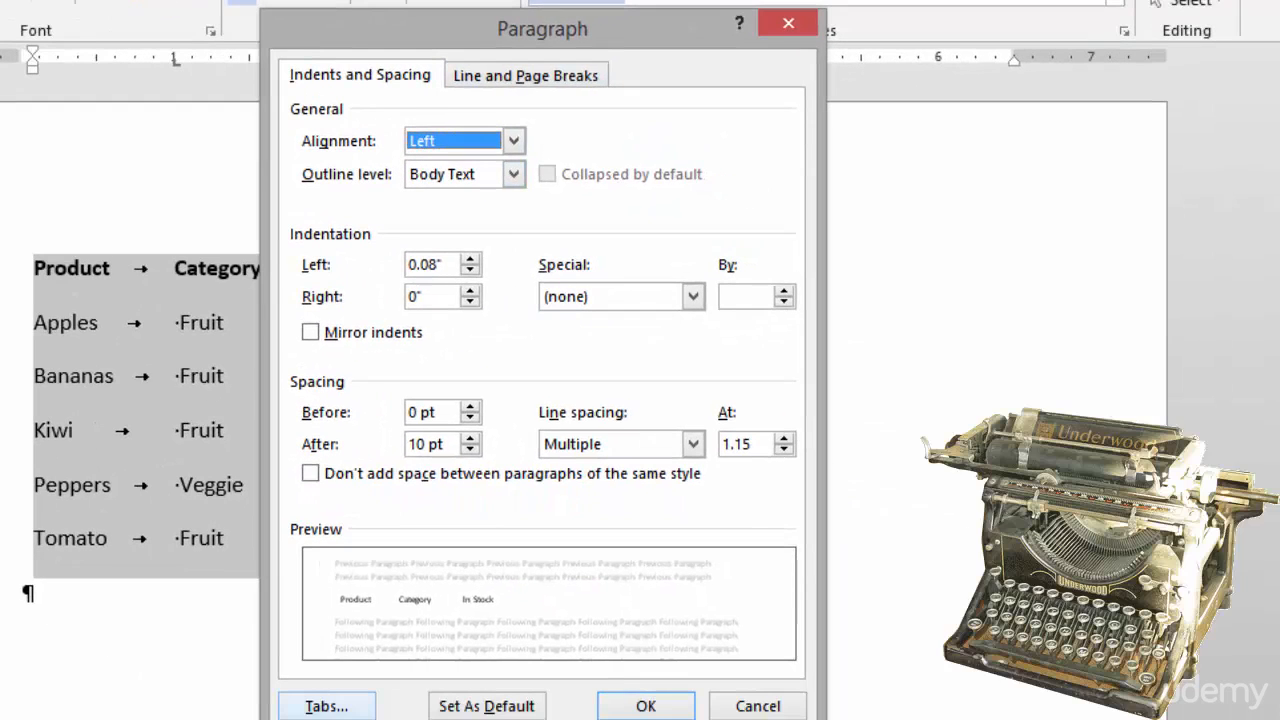
pyautogui.click(327, 706)
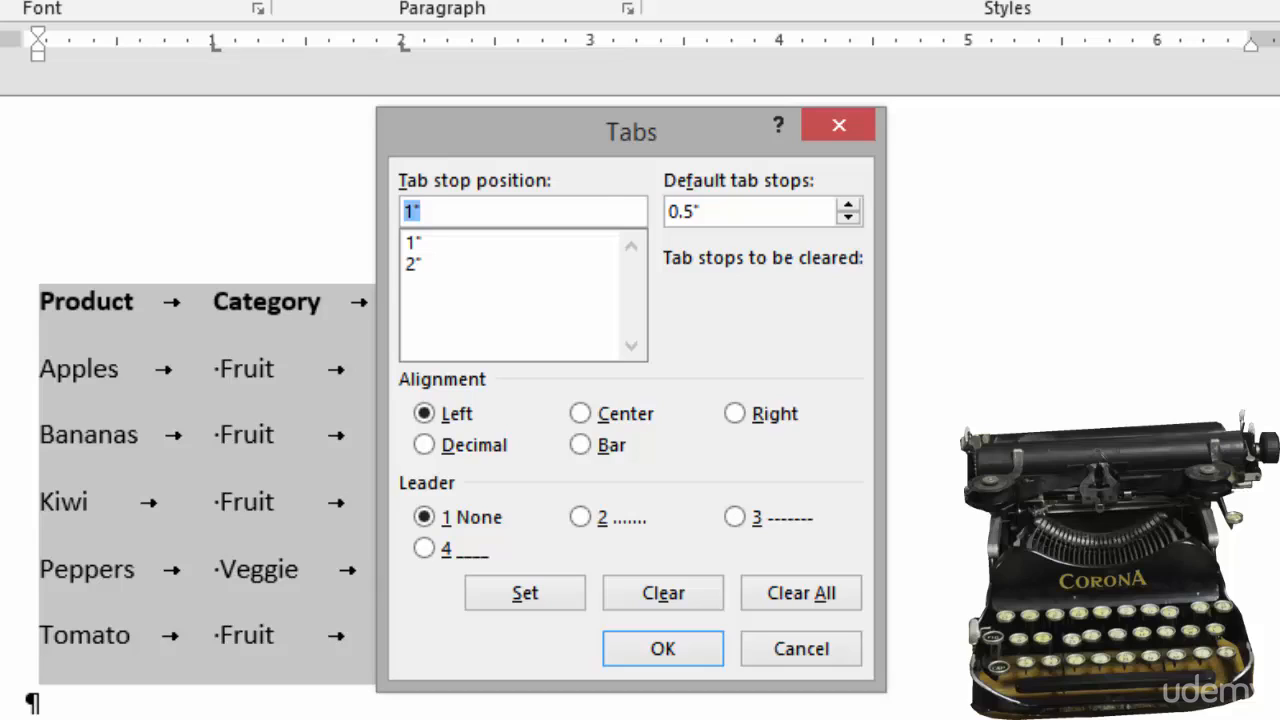
pyautogui.click(414, 243)
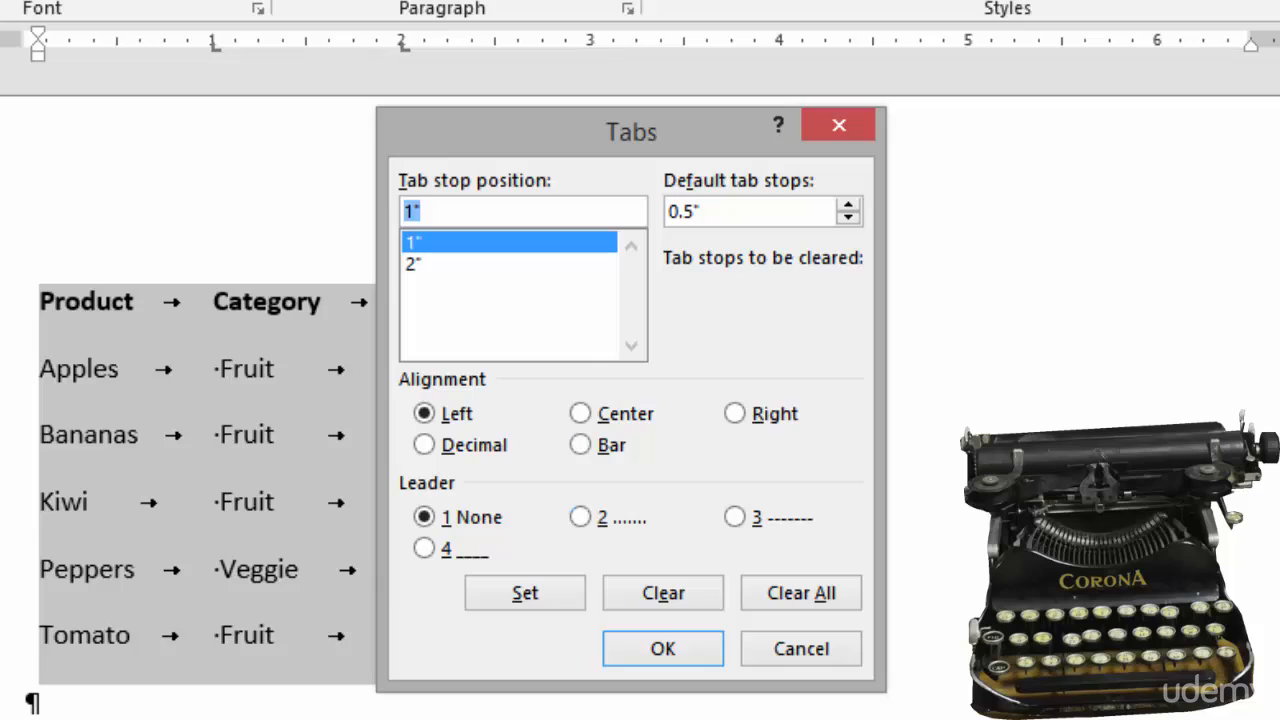
pyautogui.click(580, 517)
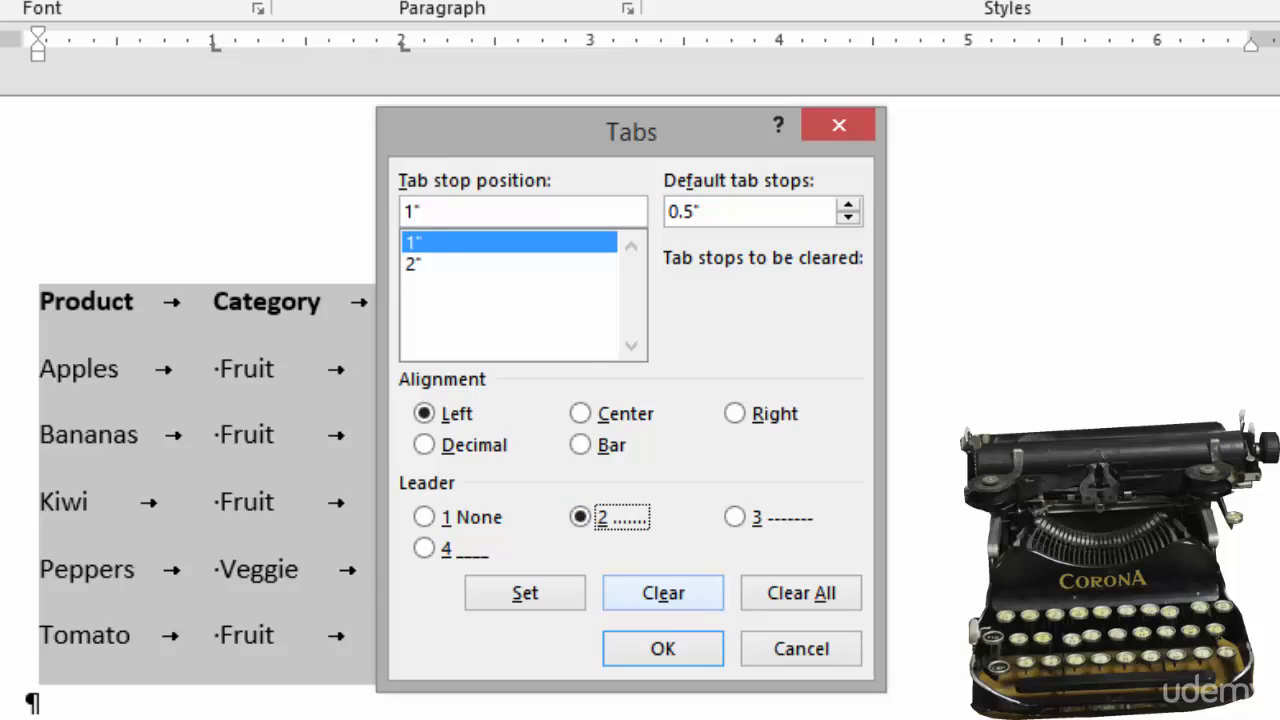
pyautogui.click(525, 592)
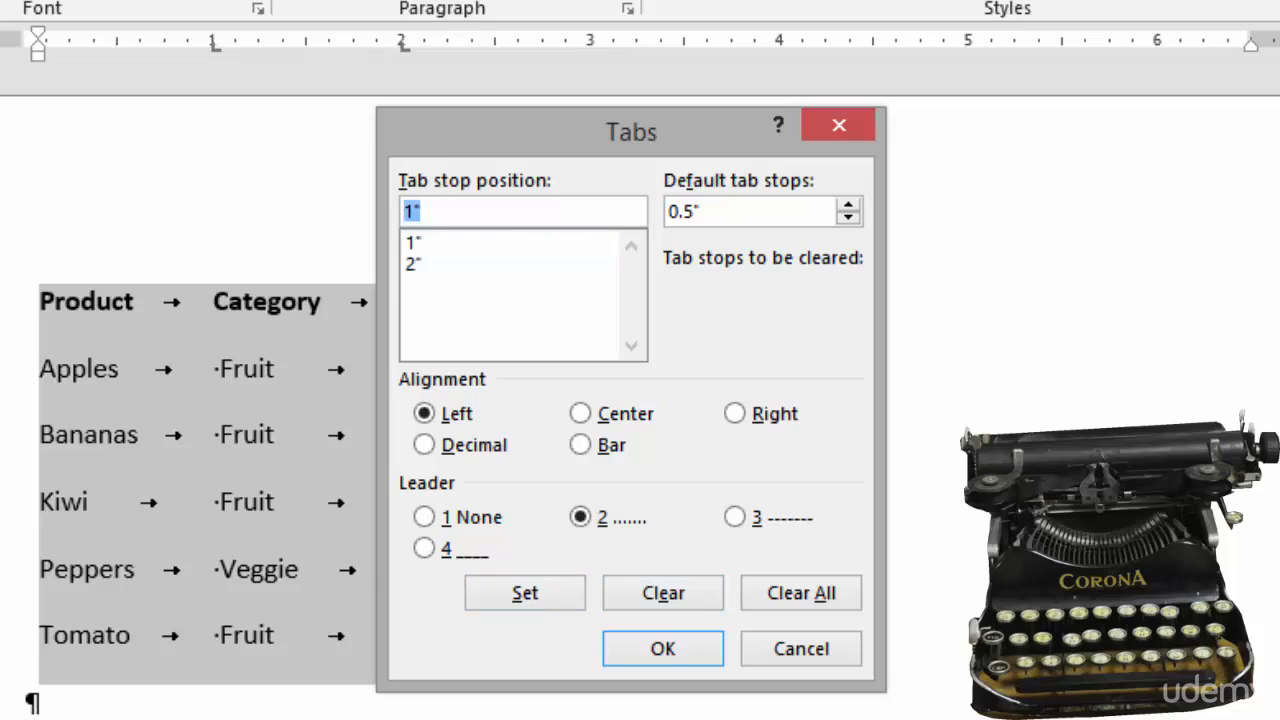
# Give the 2-inch tab stop the dotted leader (option 2), apply the tab settings, and hide the formatting marks.
pyautogui.click(413, 263)
pyautogui.click(580, 517)
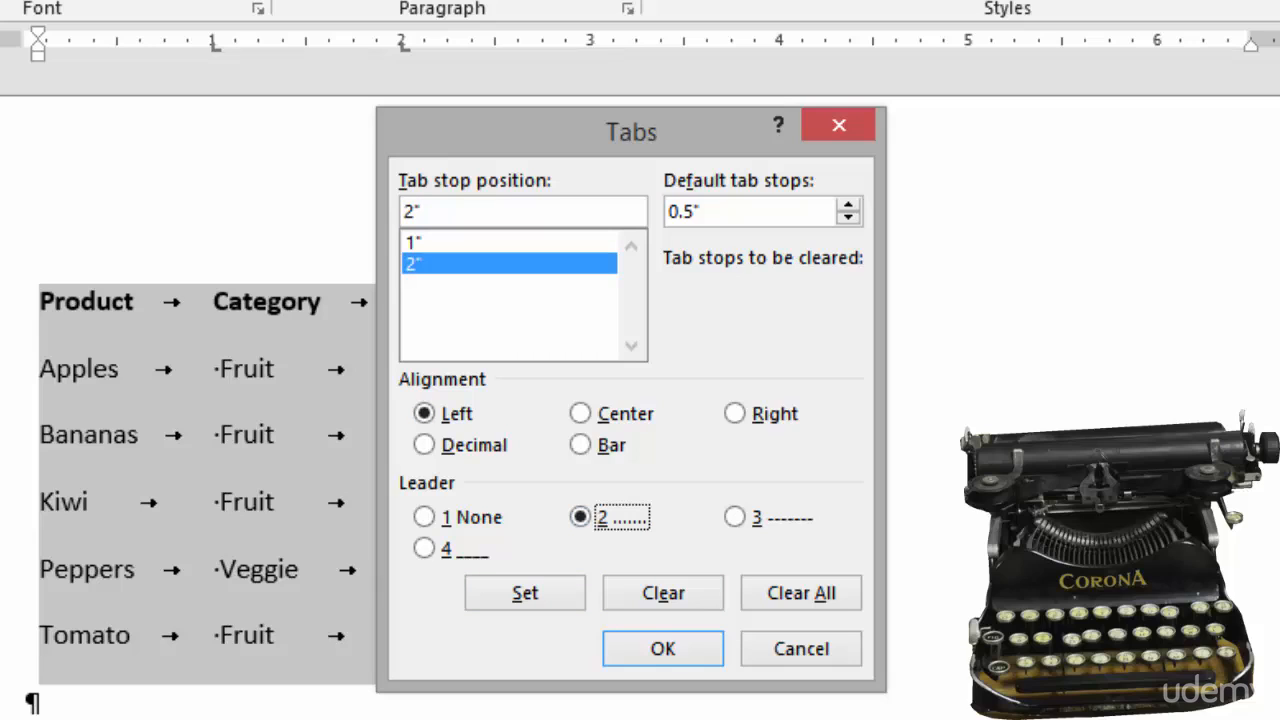
pyautogui.click(525, 592)
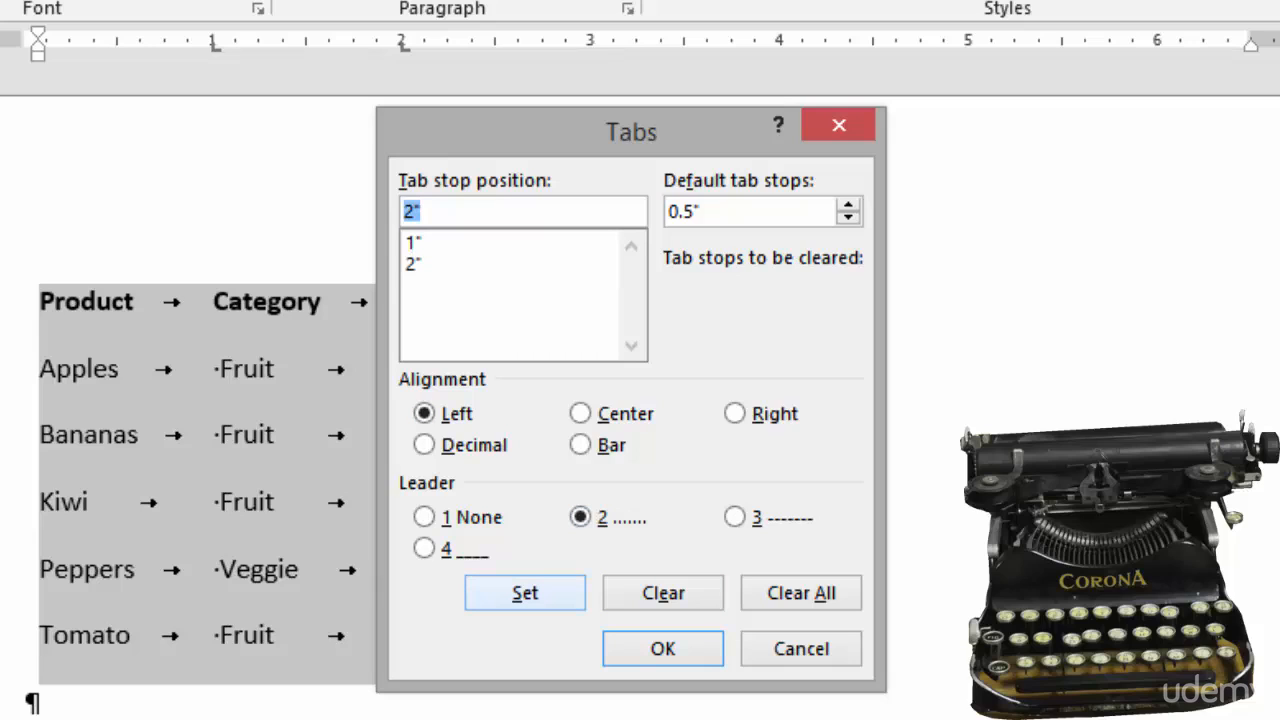
pyautogui.click(662, 648)
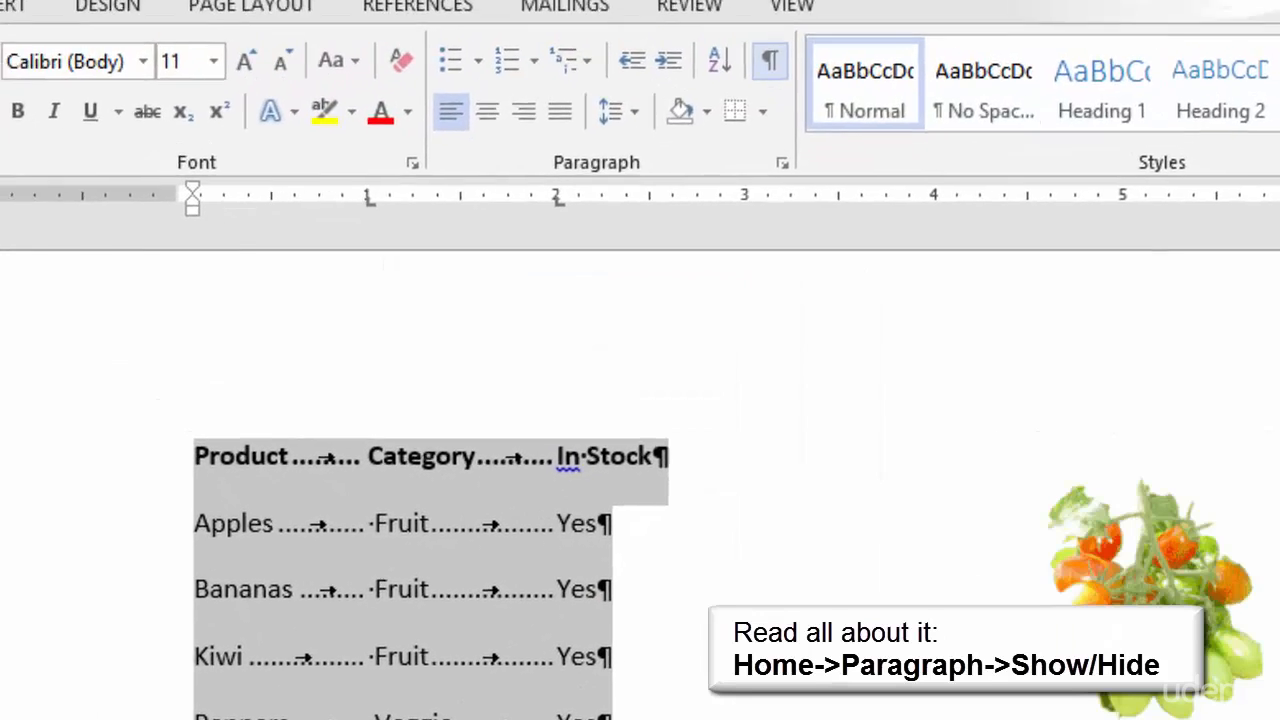
pyautogui.hotkey('ctrl', 'shift', '8')
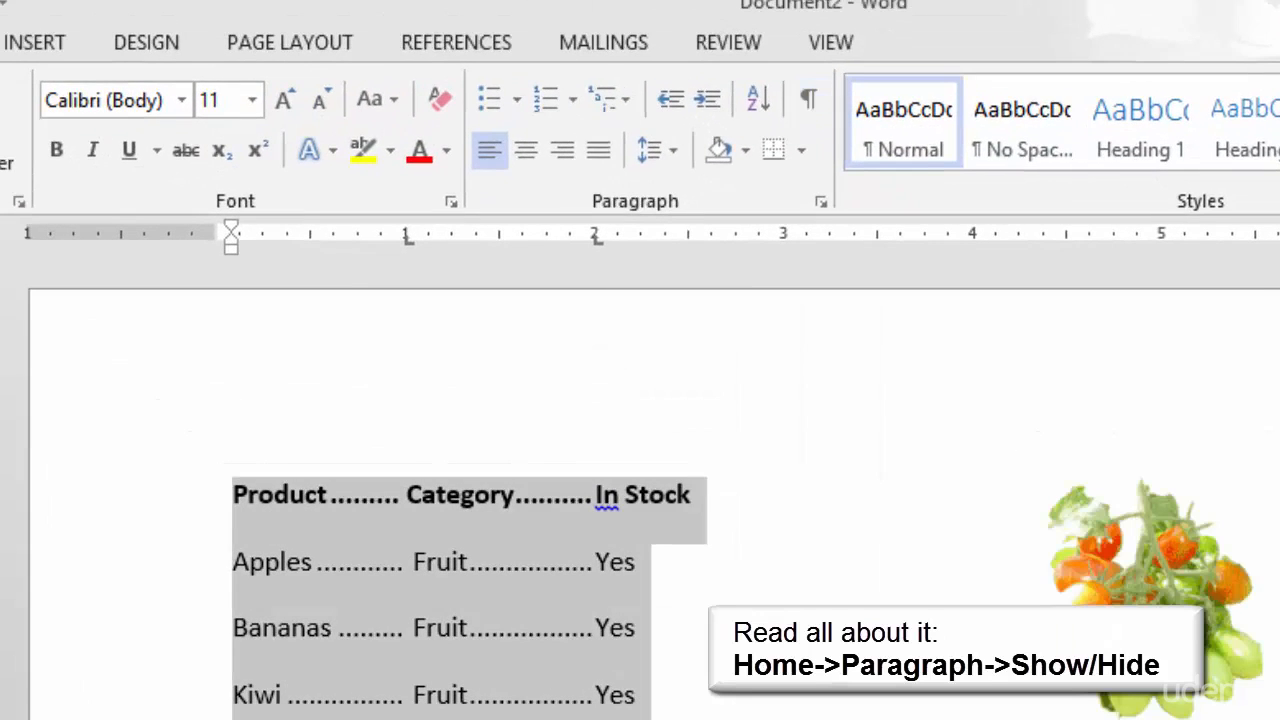
pyautogui.click(692, 495)
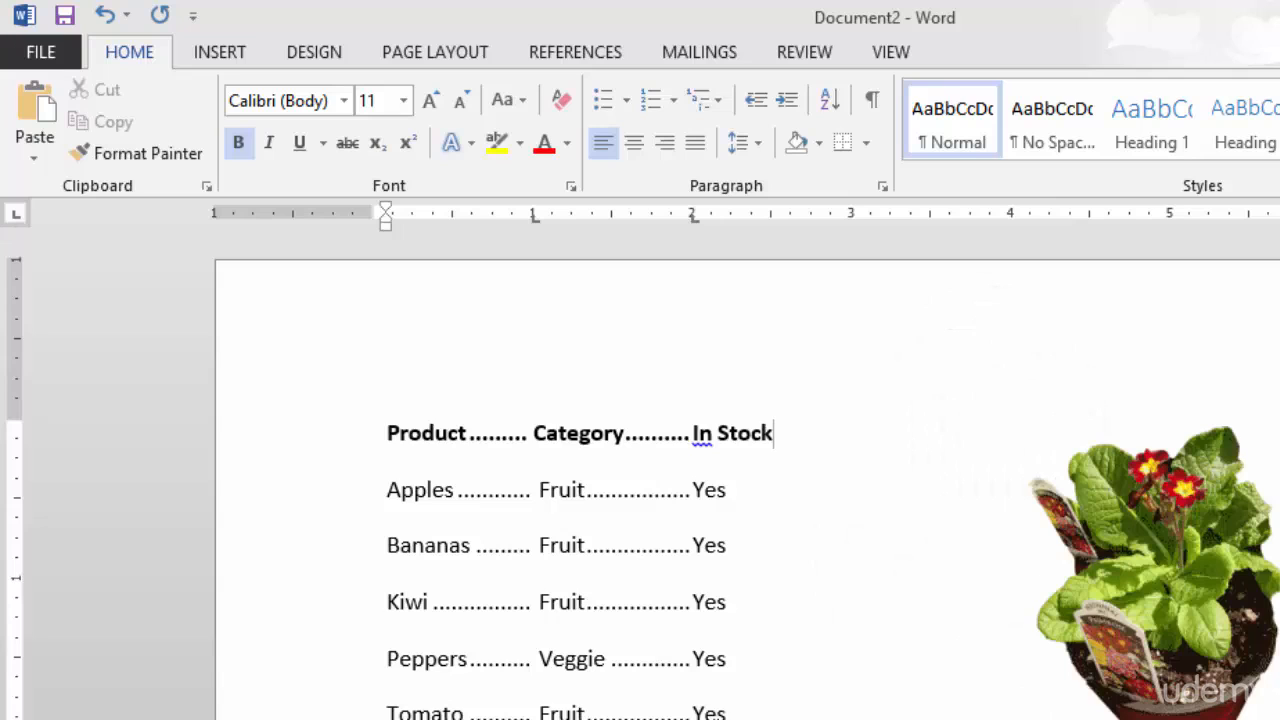
# Select all six lines of the product list and set up their conversion to a three-column table with text separated at tabs.
pyautogui.moveTo(726, 712); pyautogui.dragTo(388, 434)
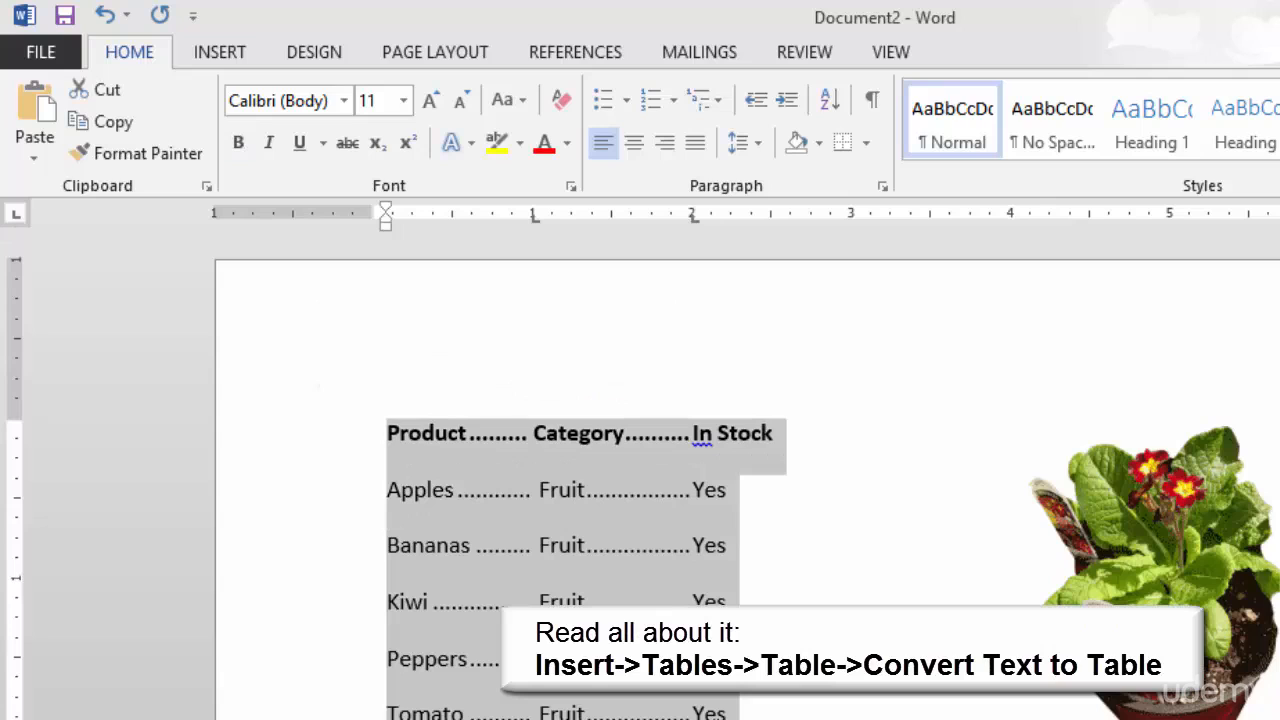
pyautogui.click(220, 52)
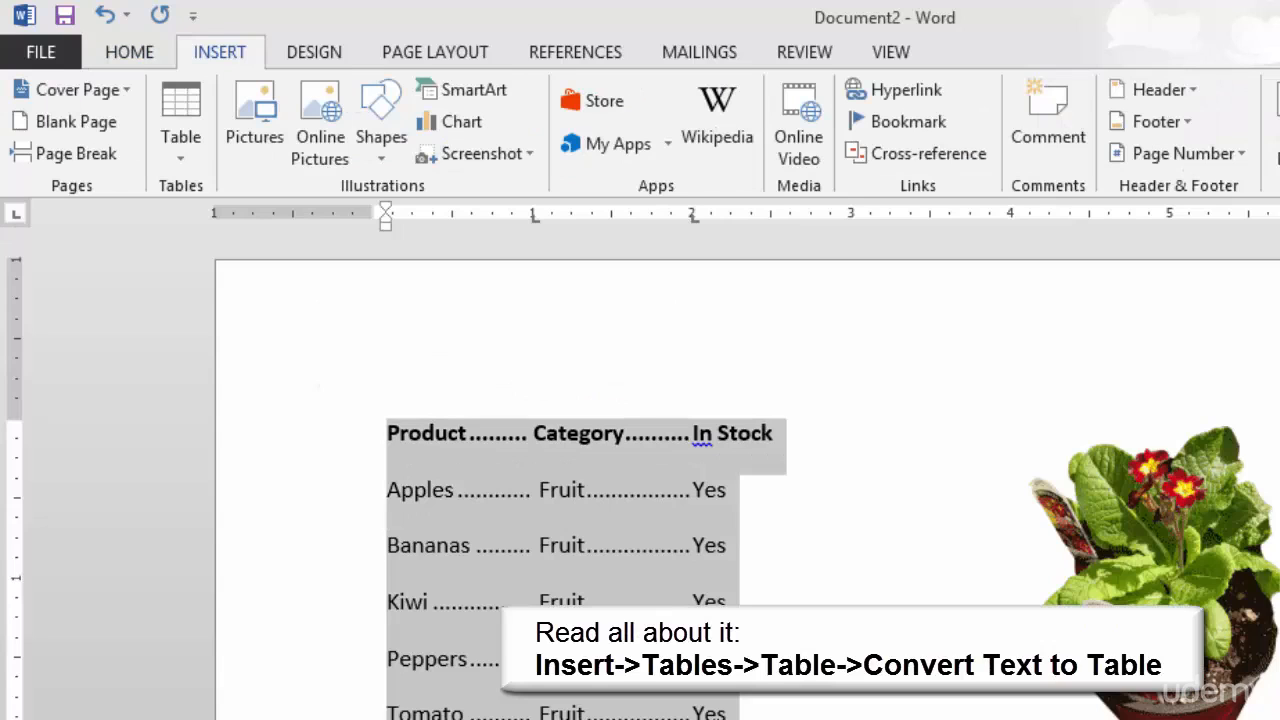
pyautogui.click(181, 125)
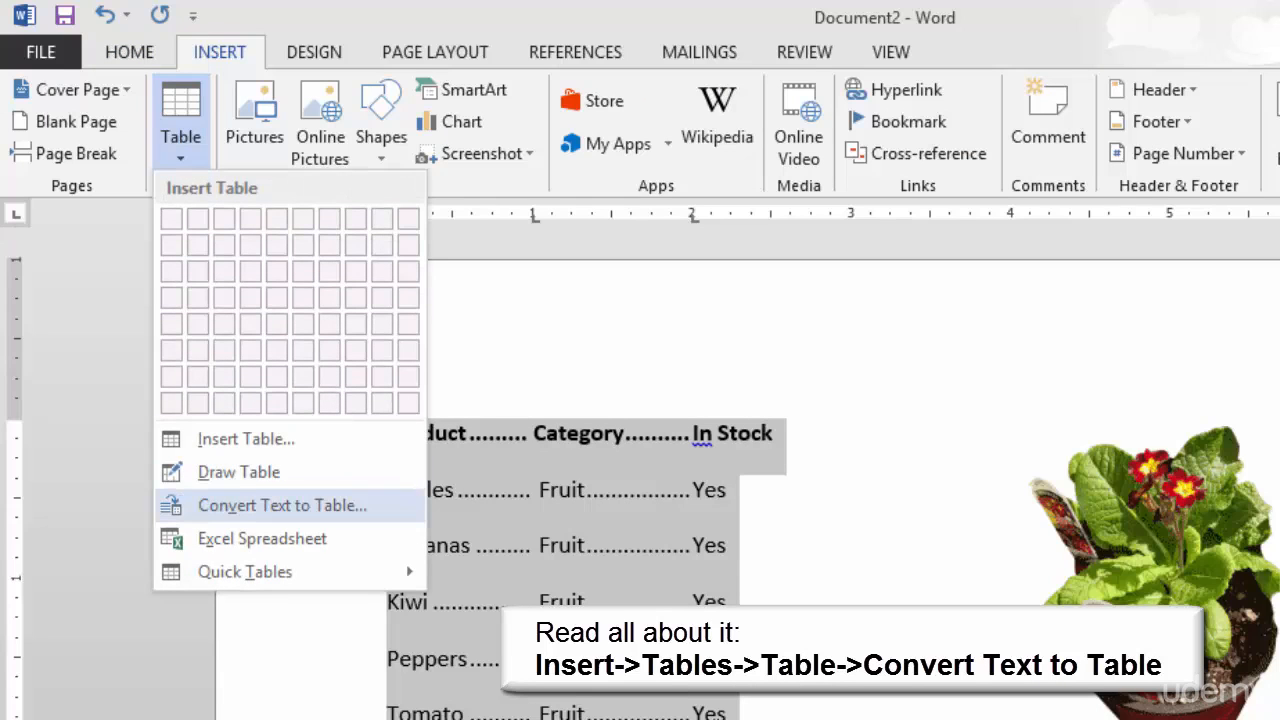
pyautogui.click(282, 506)
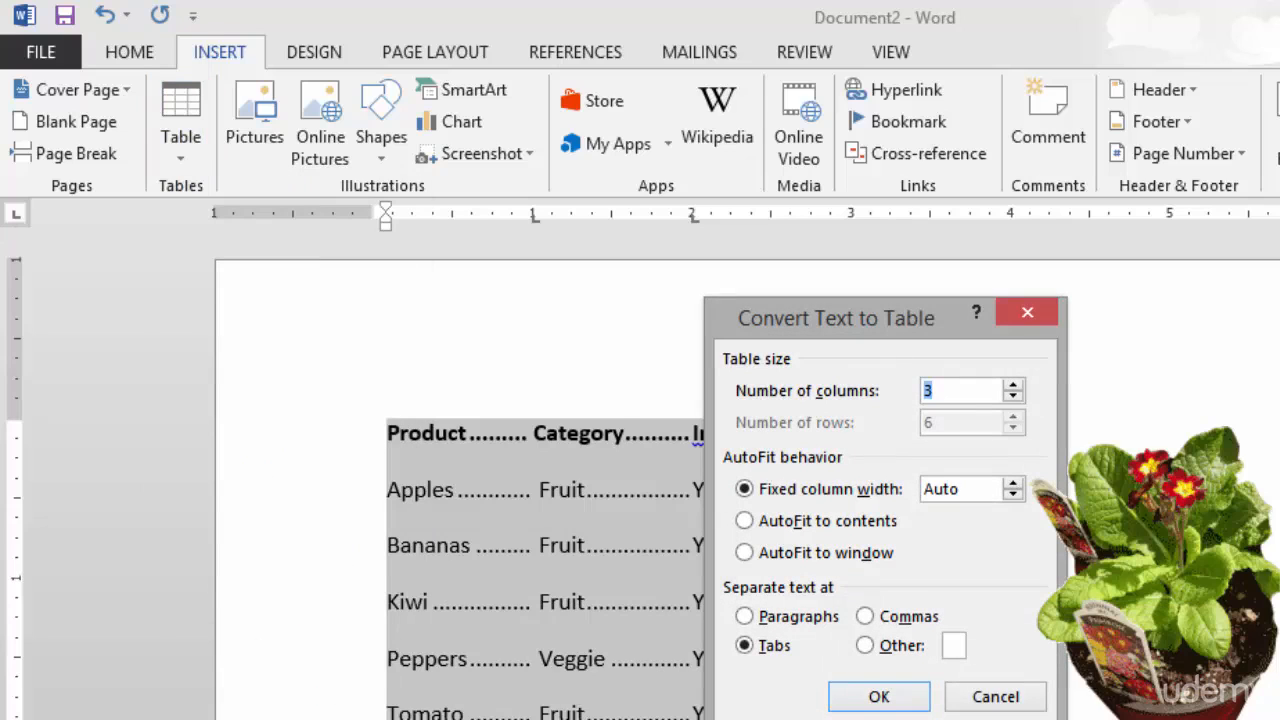
pyautogui.click(935, 391)
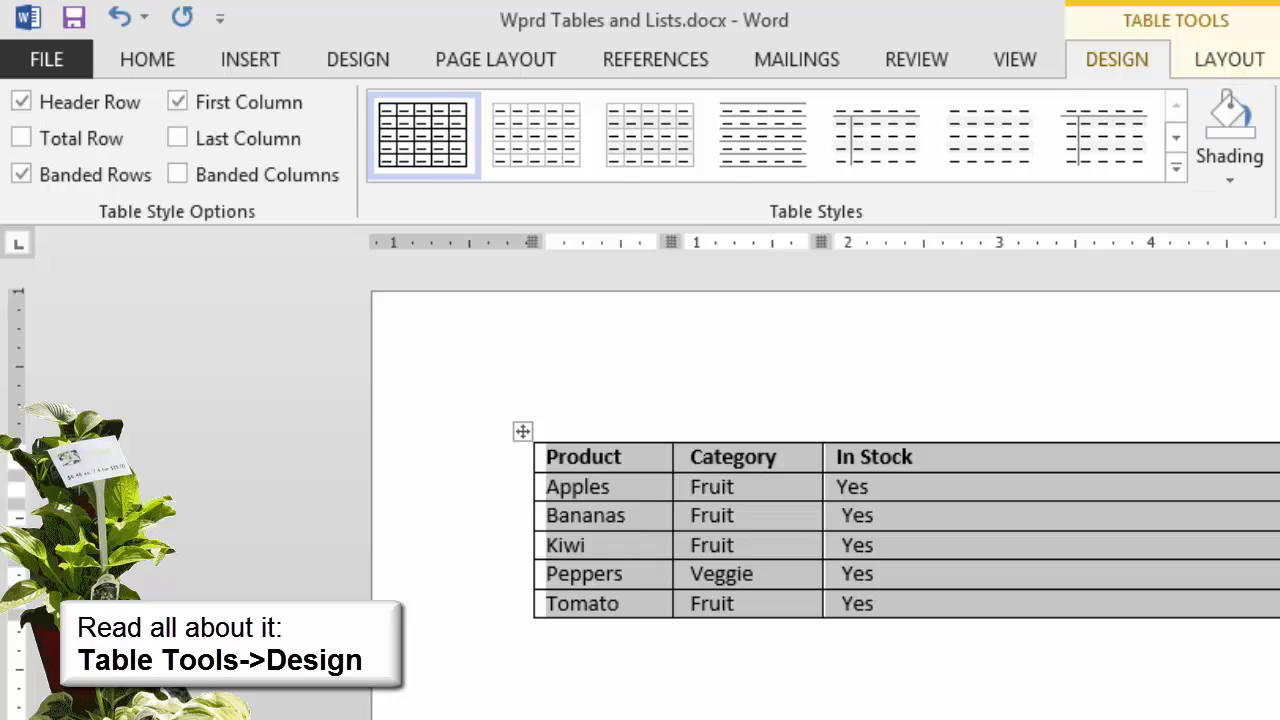
# Insert a column to the right of the In Stock column and give it the header "Quantity".
pyautogui.hotkey('alt', 'j')
pyautogui.press('l')
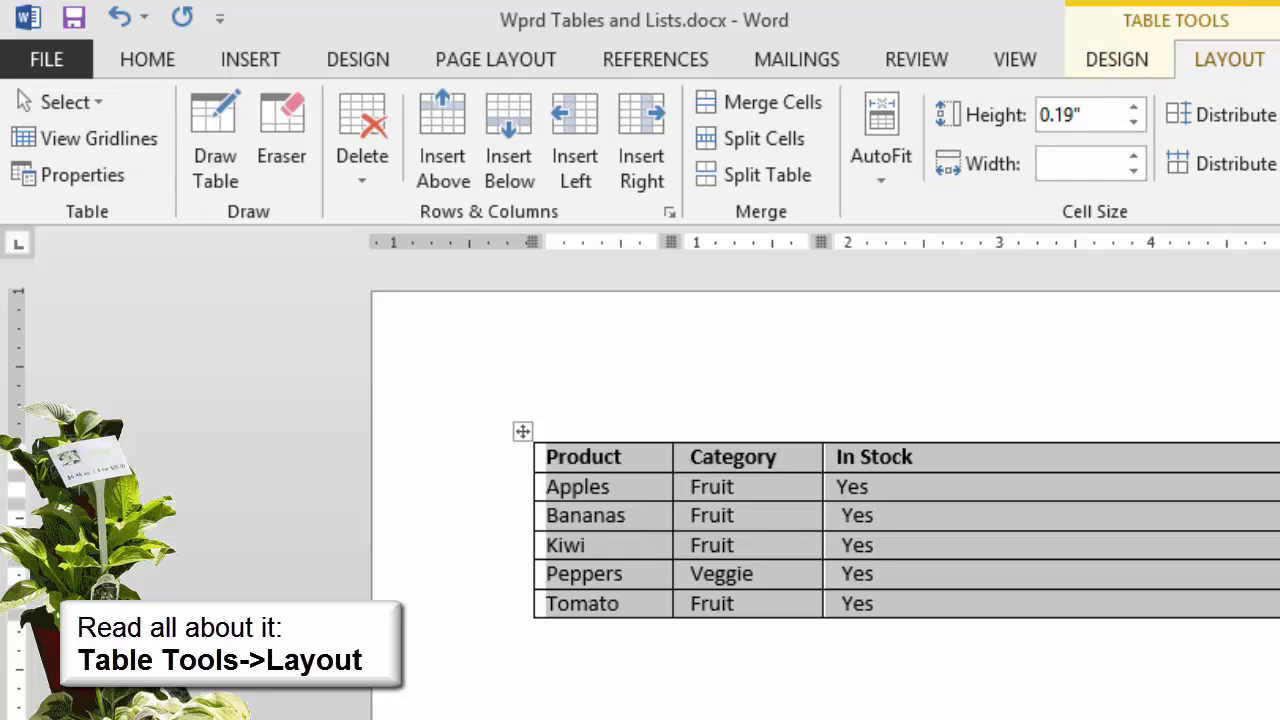
pyautogui.click(1012, 464)
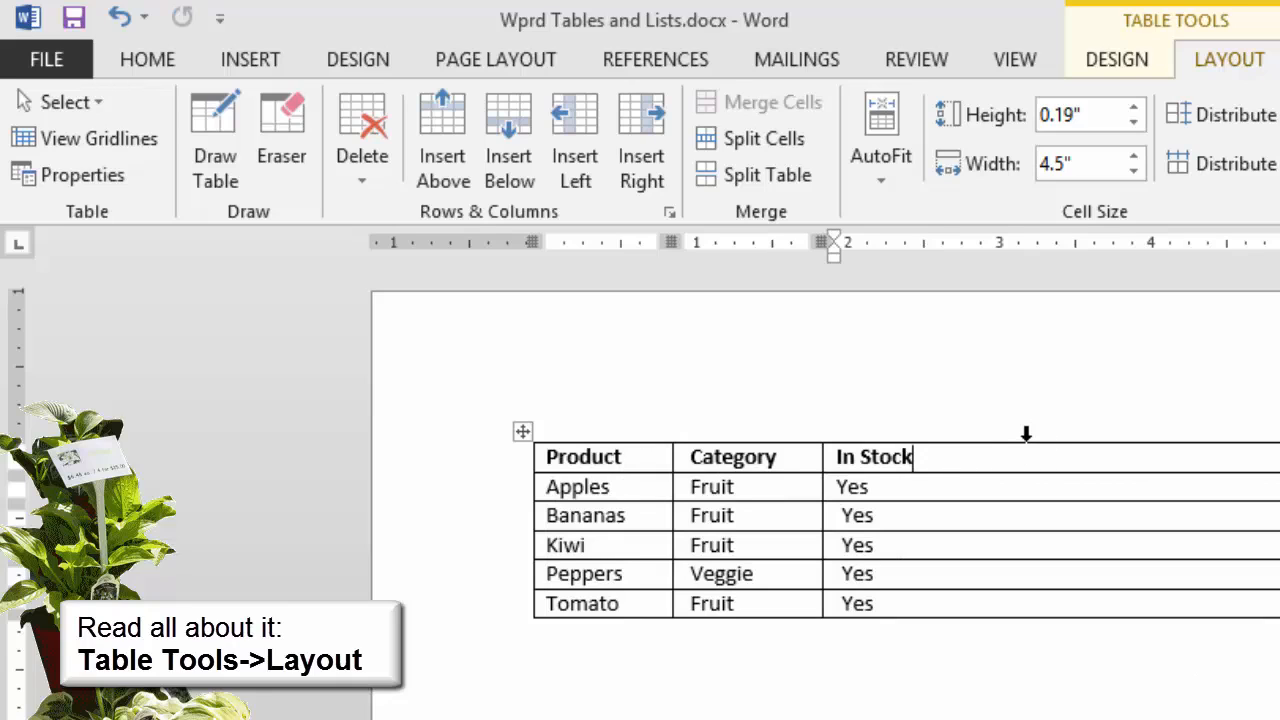
pyautogui.click(1025, 434)
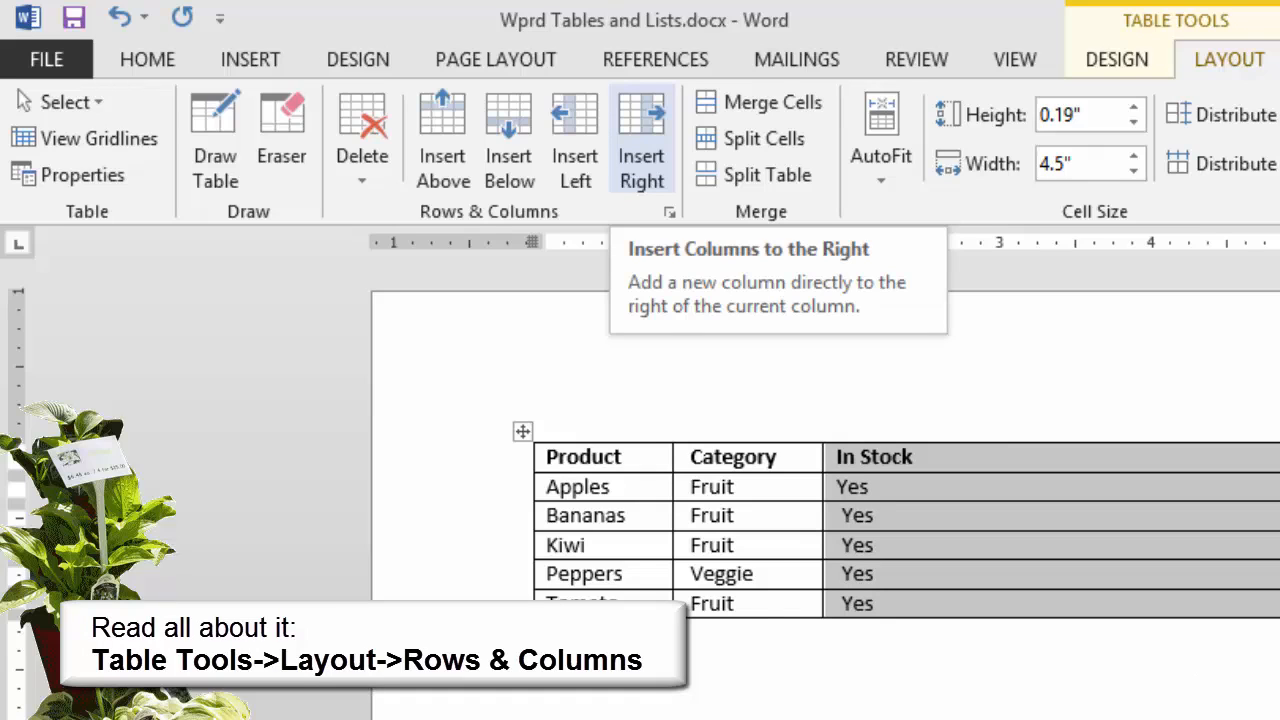
pyautogui.click(641, 140)
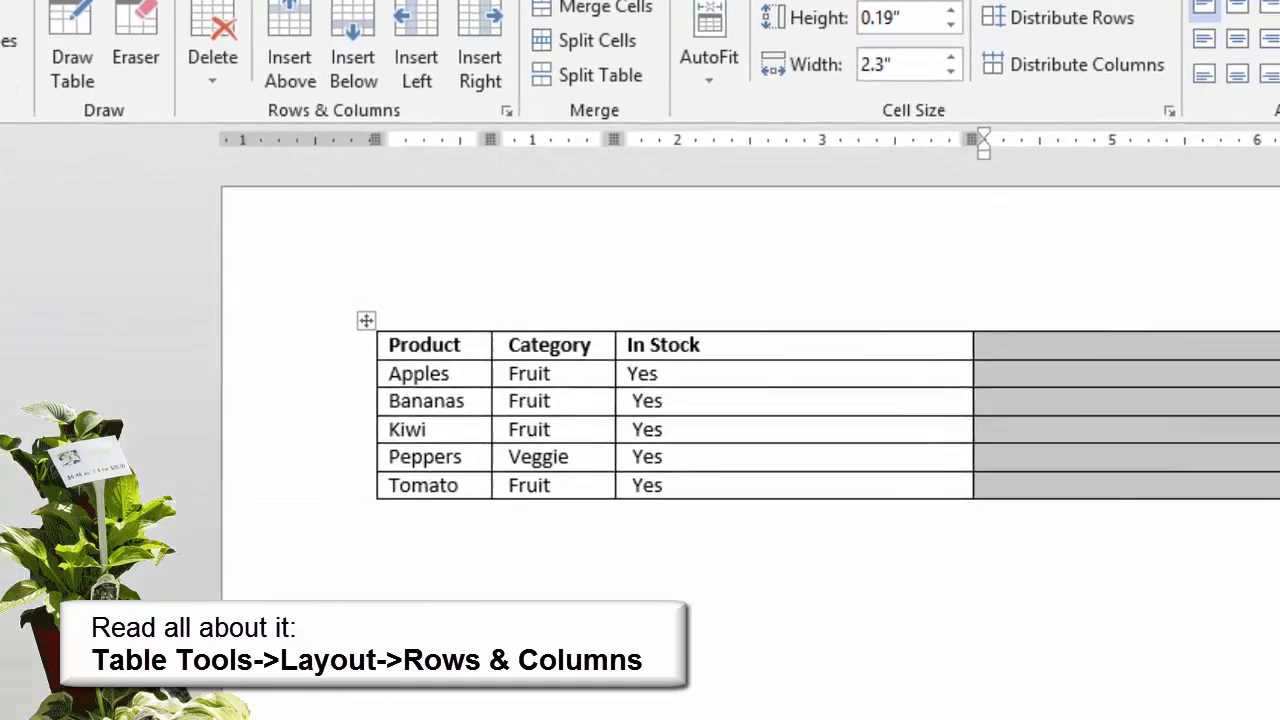
pyautogui.click(986, 345)
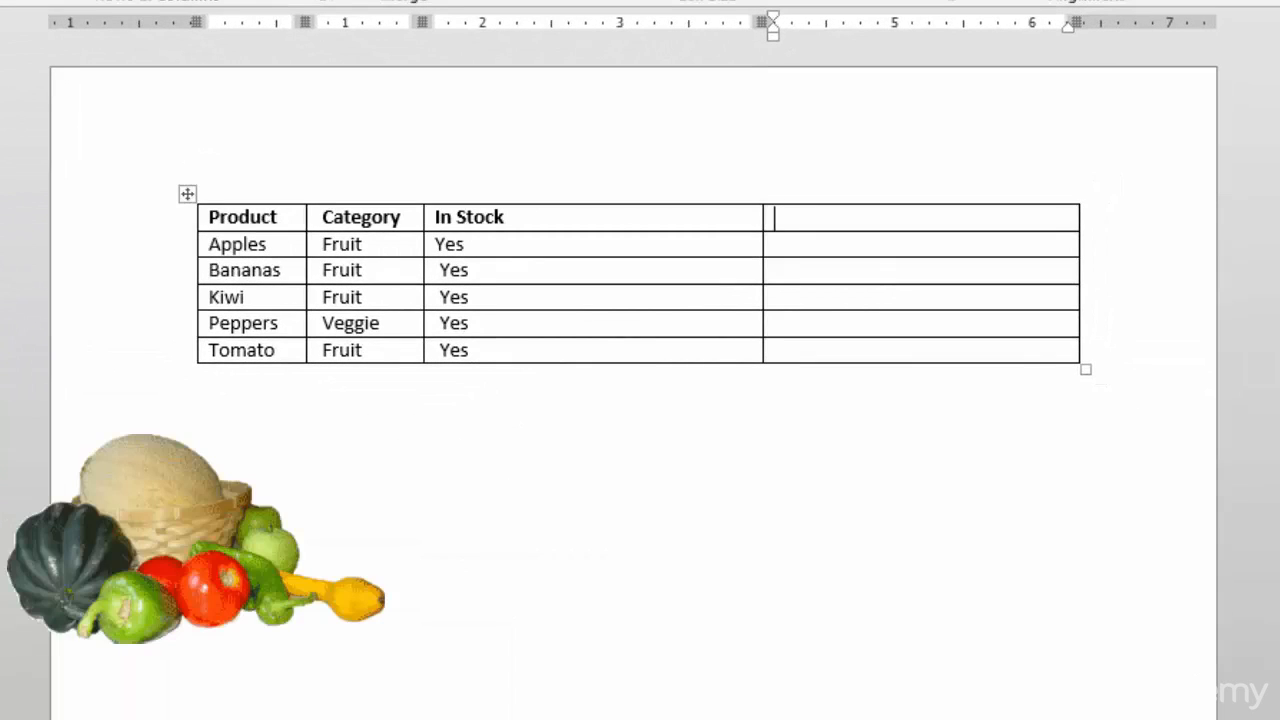
pyautogui.write('Quantity')
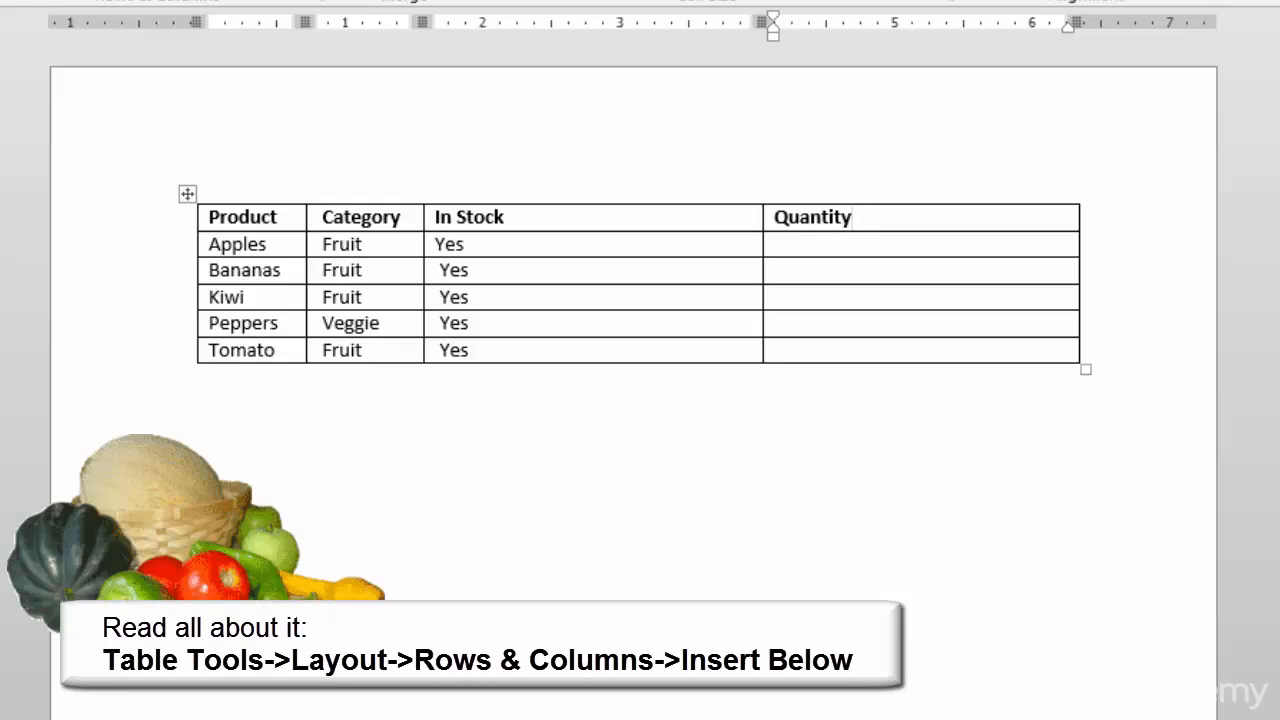
# Insert a row below Bananas and fill in "Pears", "Fruit" and "No" for product, category and in stock.
pyautogui.moveTo(186, 309)
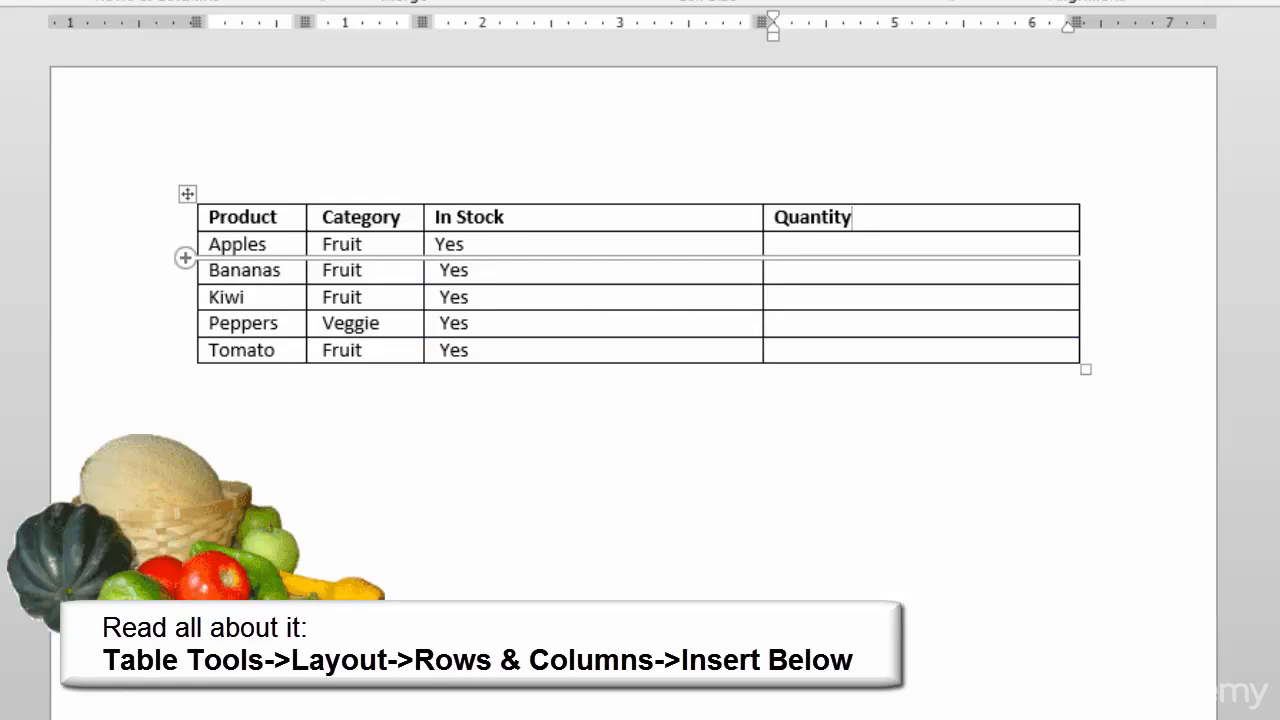
pyautogui.click(269, 296)
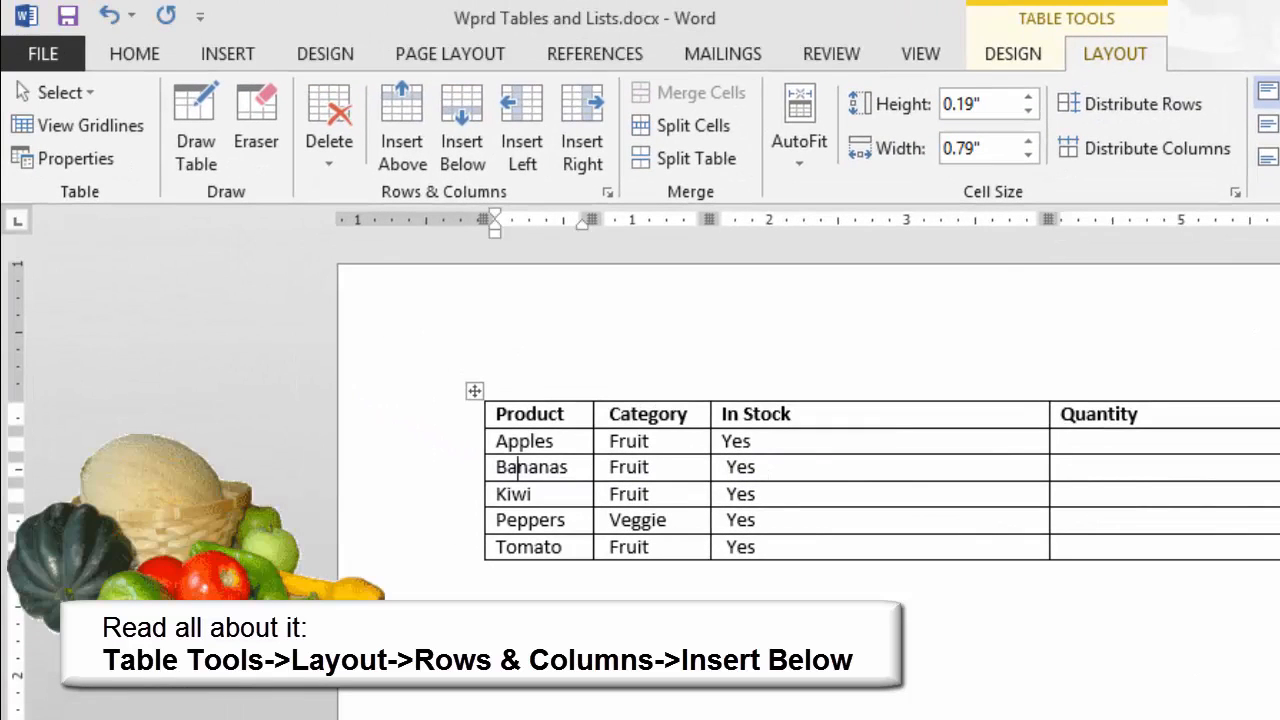
pyautogui.click(462, 125)
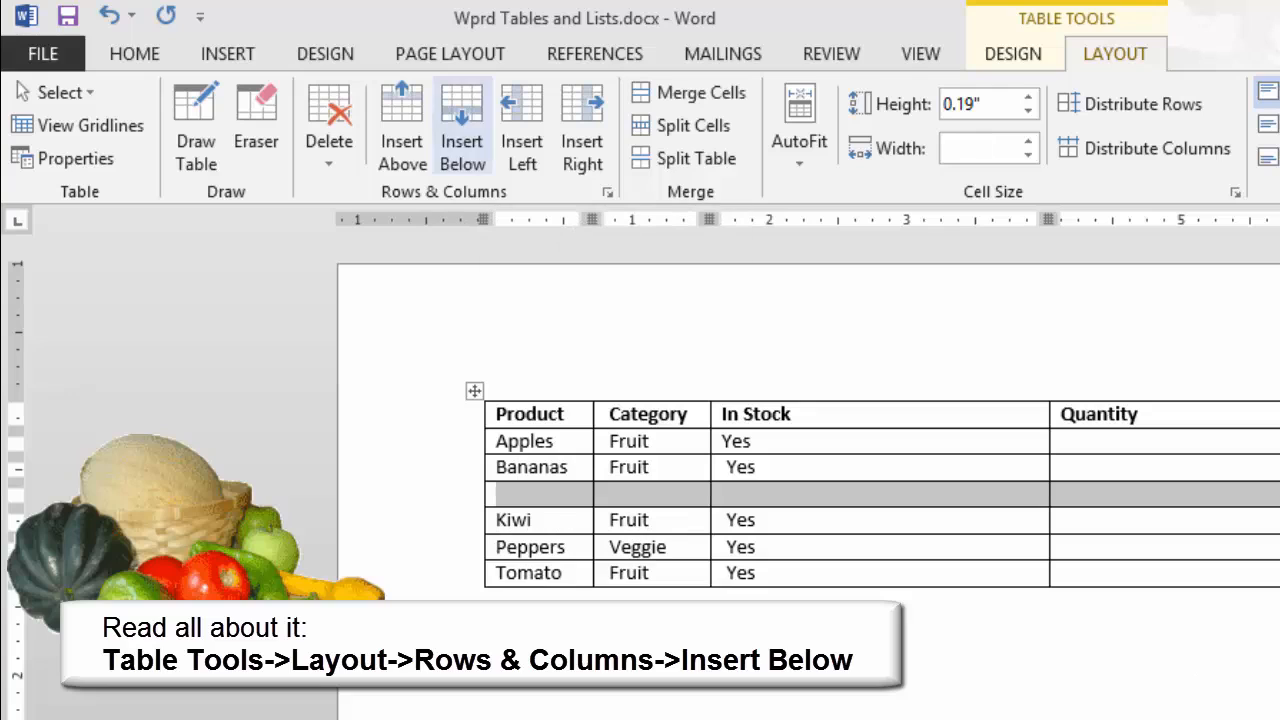
pyautogui.click(510, 494)
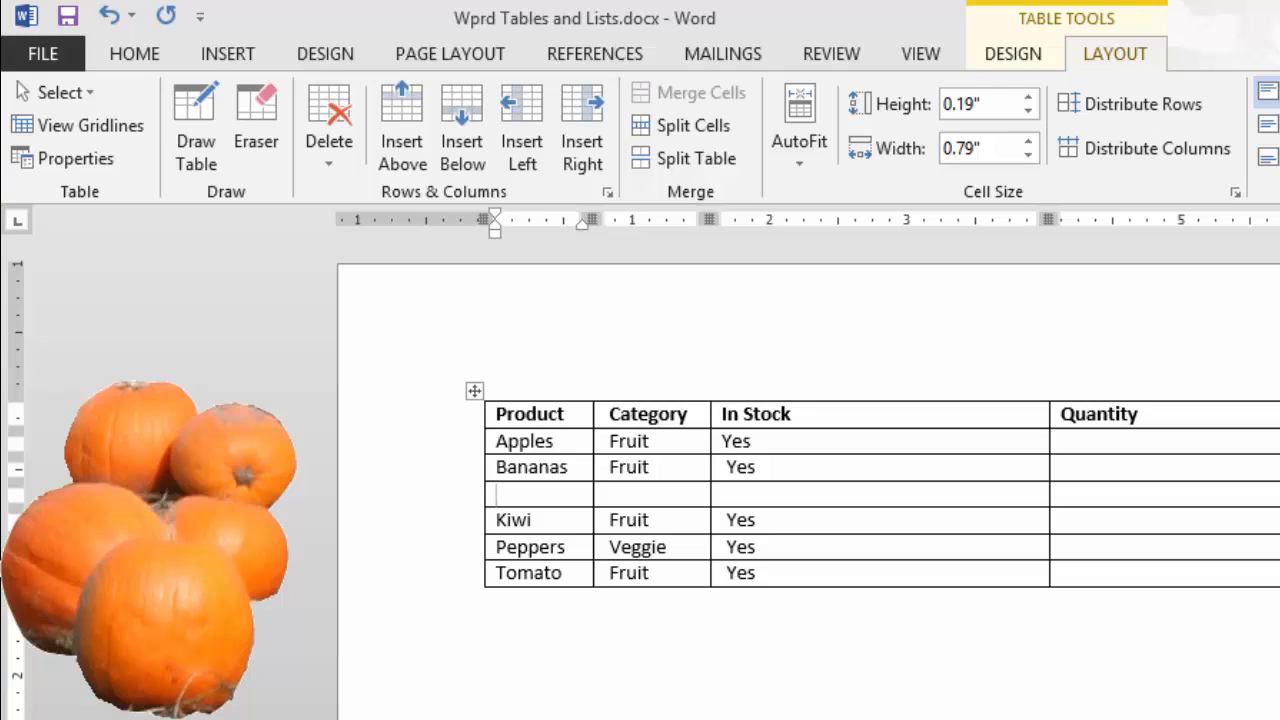
pyautogui.write('Pears')
pyautogui.press('Tab')
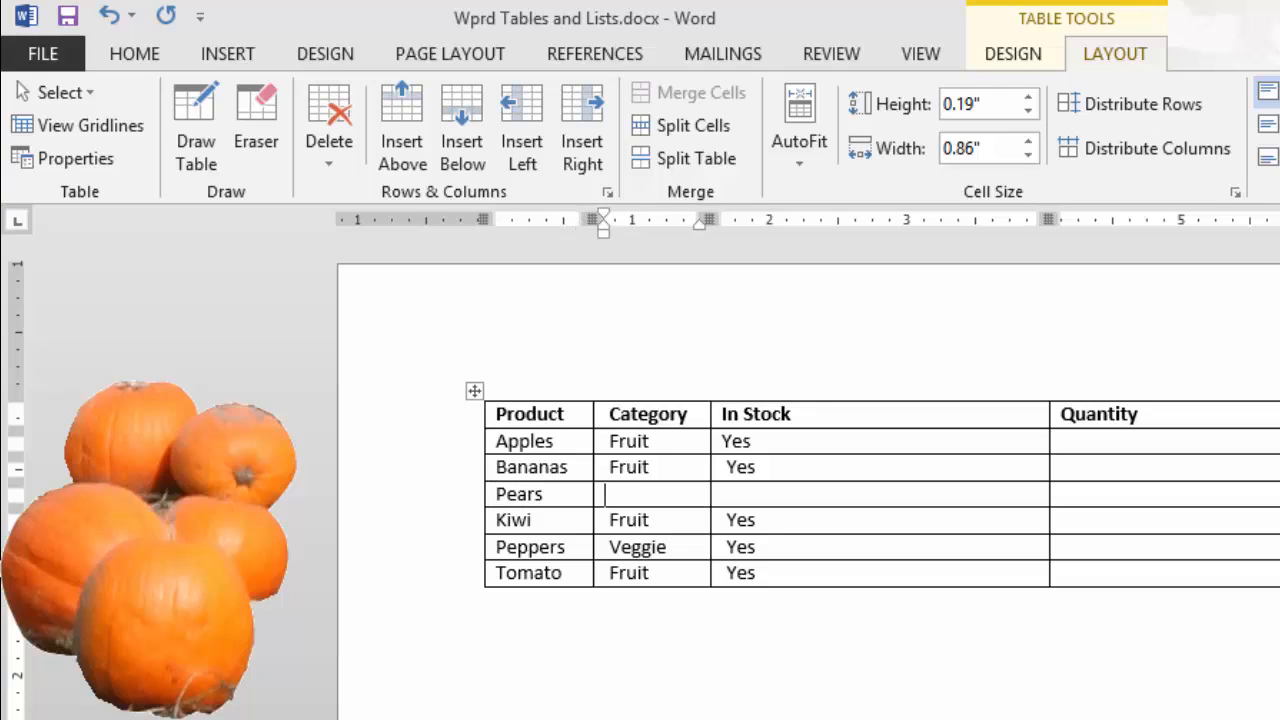
pyautogui.write('Fruit')
pyautogui.press('Tab')
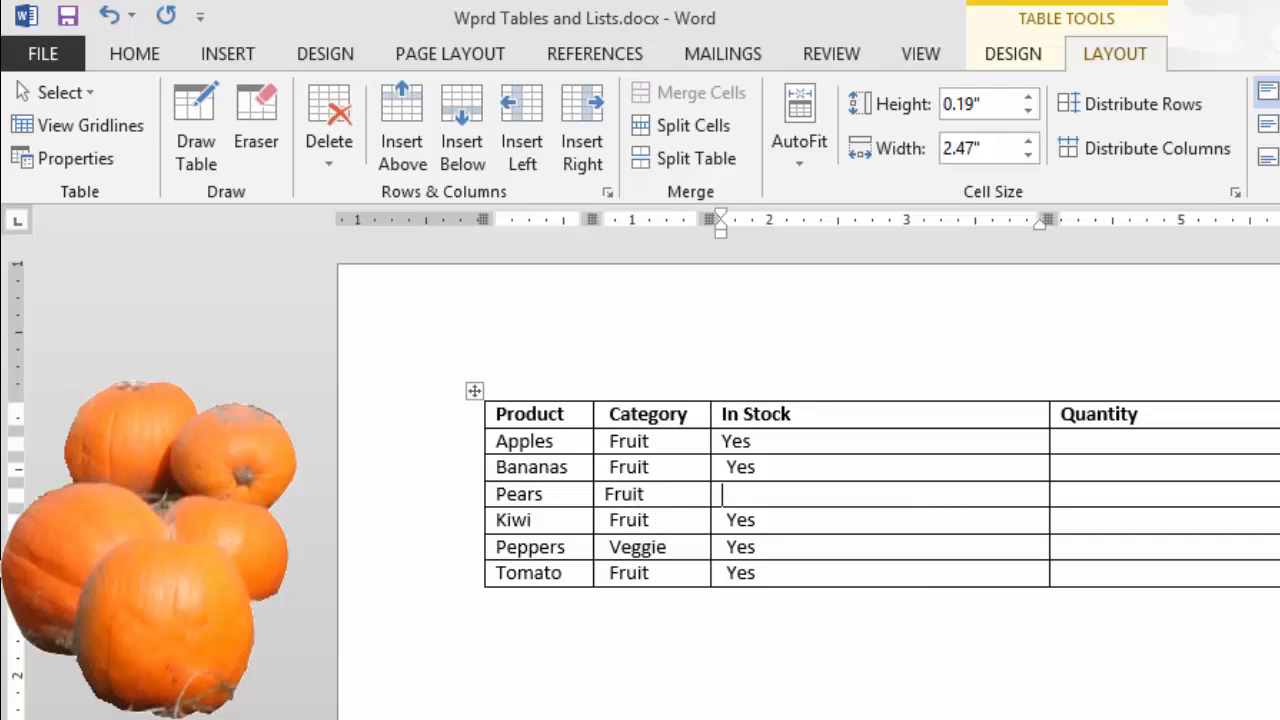
pyautogui.write('No')
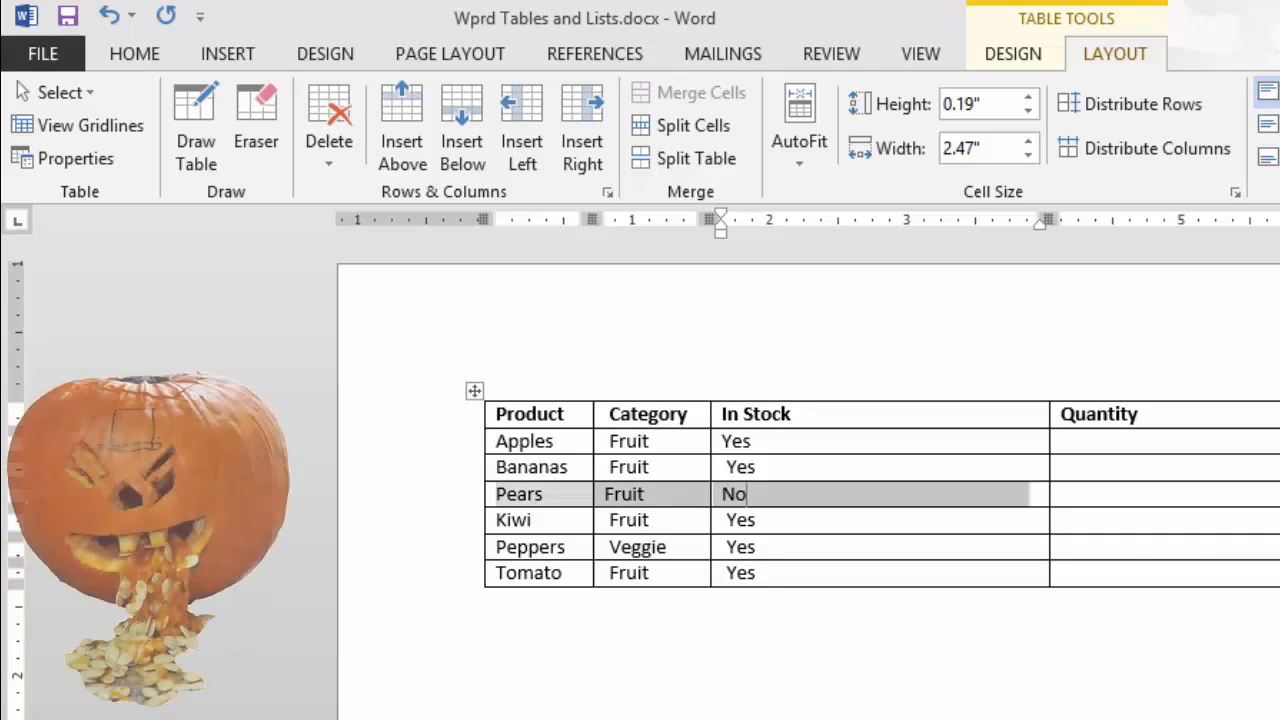
# Clear the contents of the Pears row and delete the emptied row from the table.
pyautogui.moveTo(747, 494); pyautogui.dragTo(498, 494)
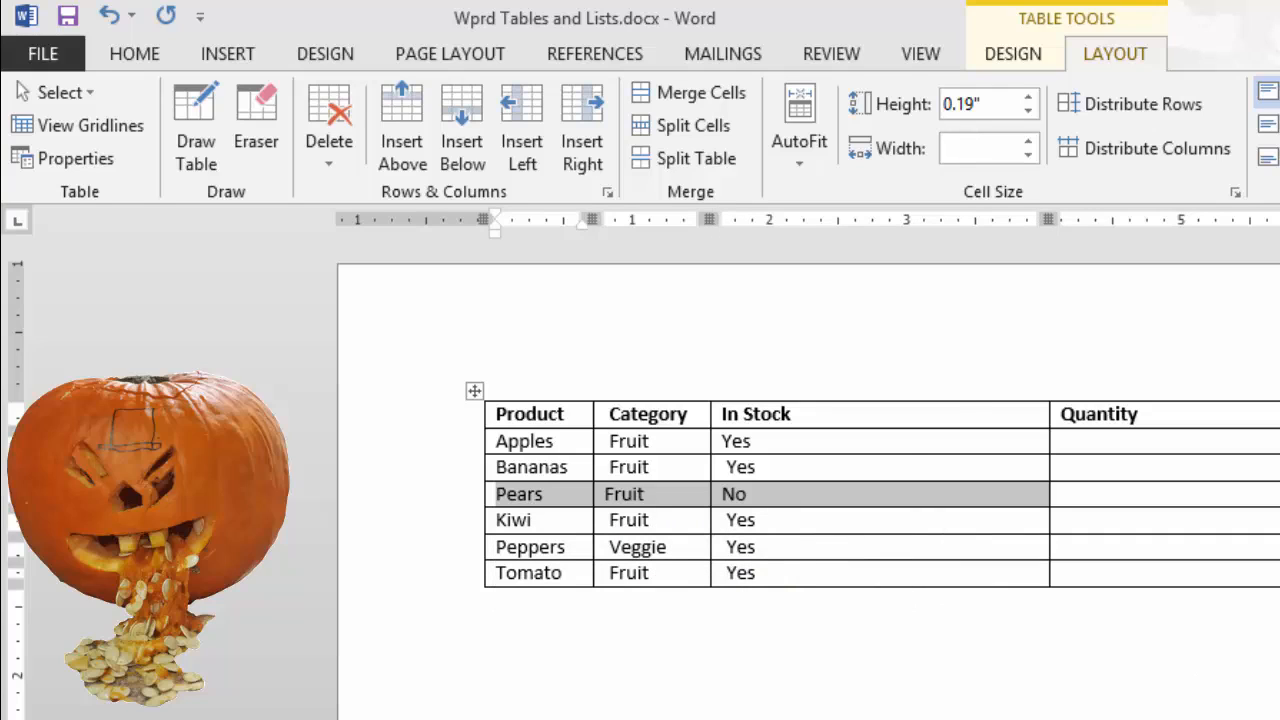
pyautogui.press('Delete')
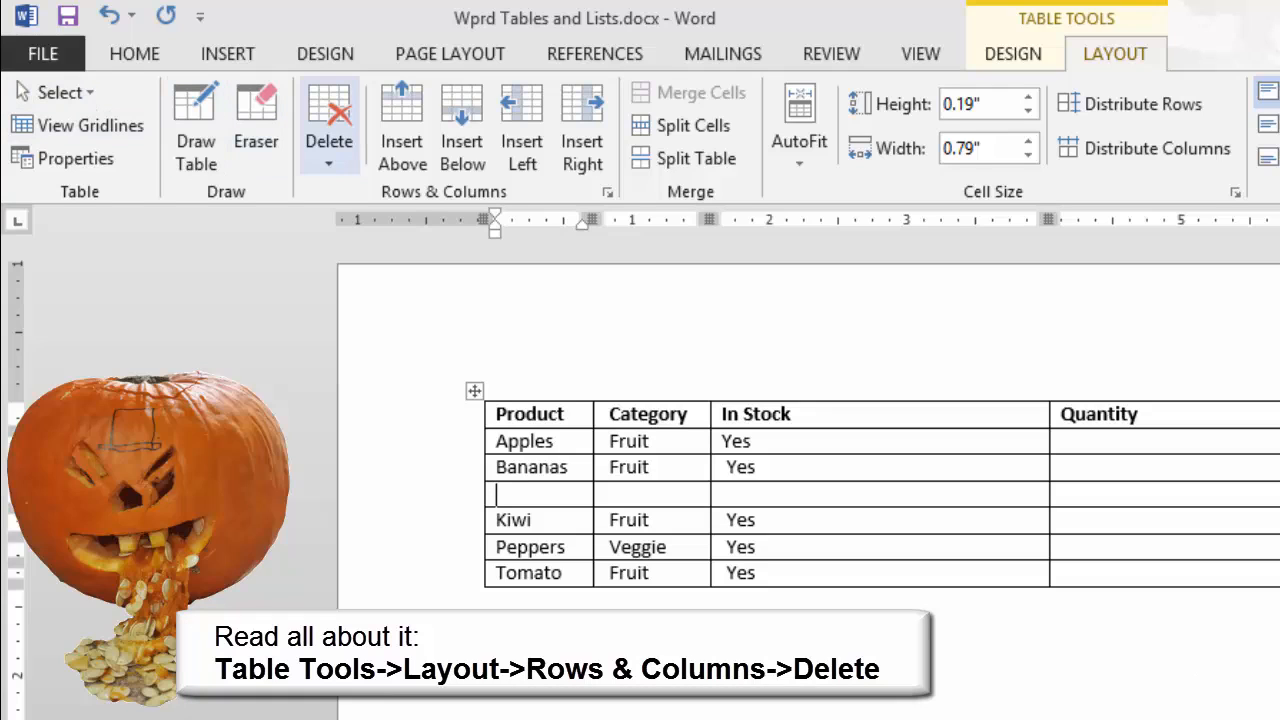
pyautogui.click(329, 130)
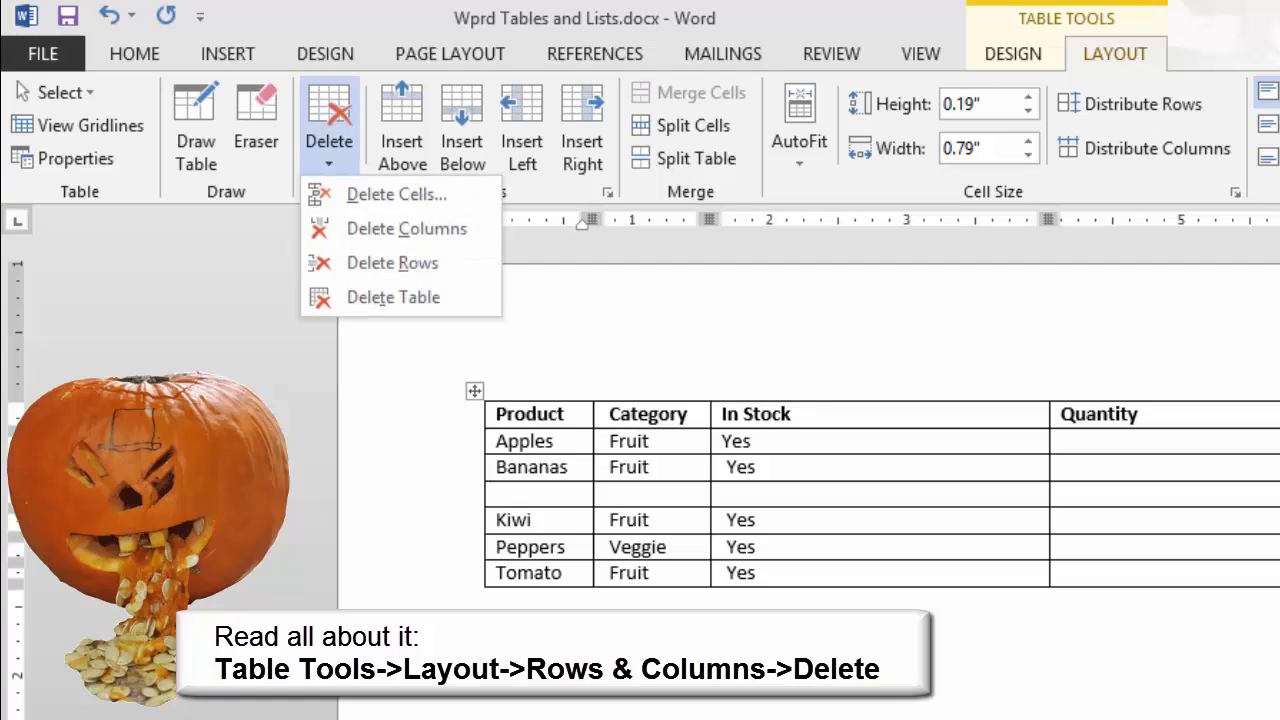
pyautogui.click(392, 263)
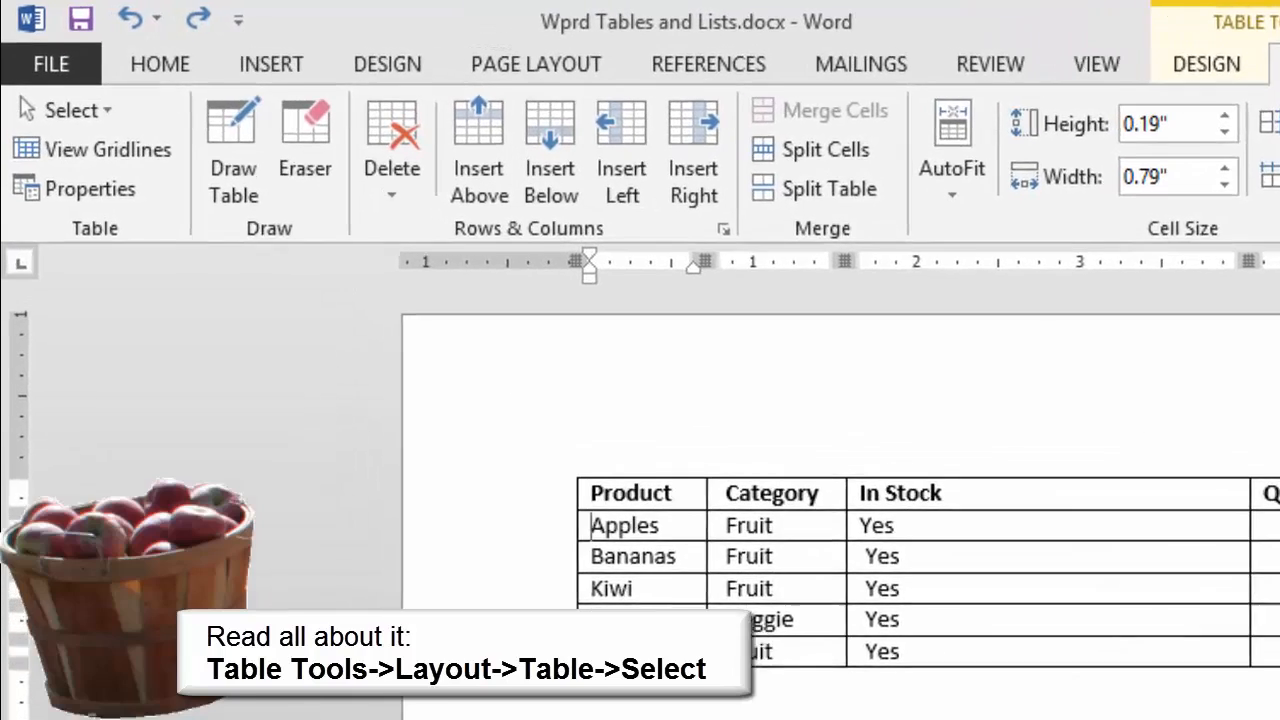
# Select the whole Apples row and move it to the end of the table, below Tomato.
pyautogui.click(80, 123)
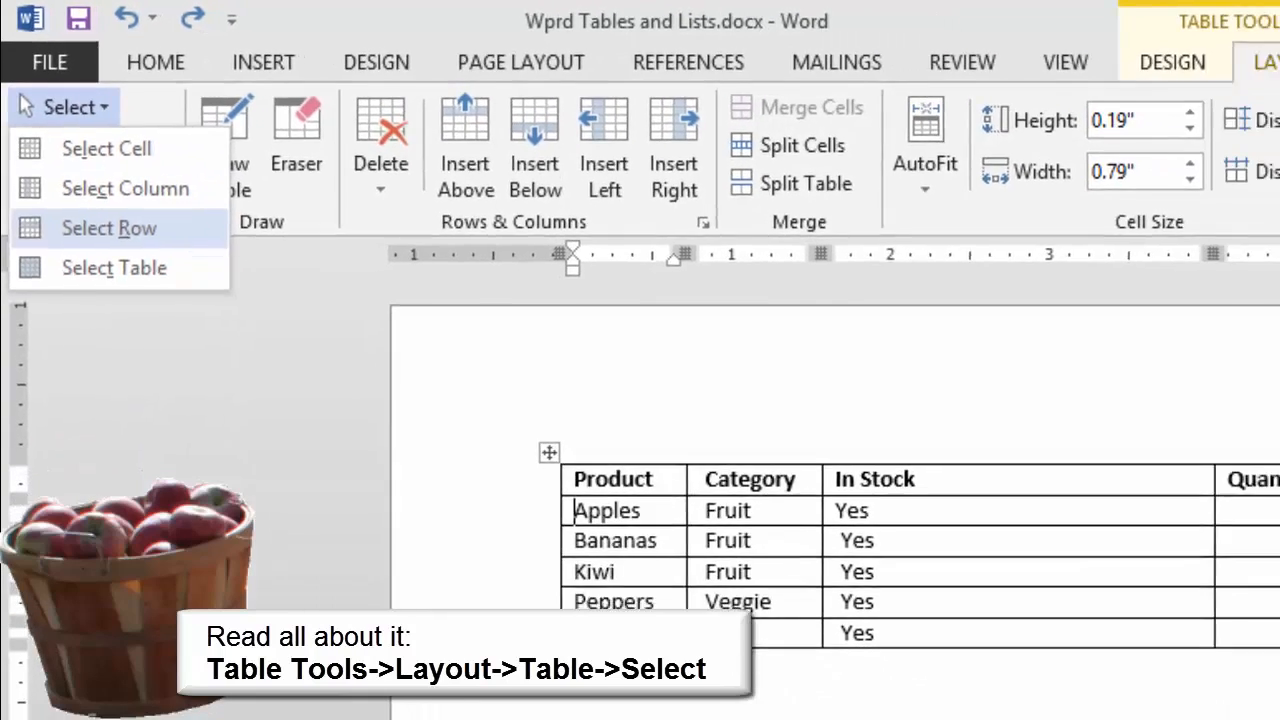
pyautogui.click(109, 228)
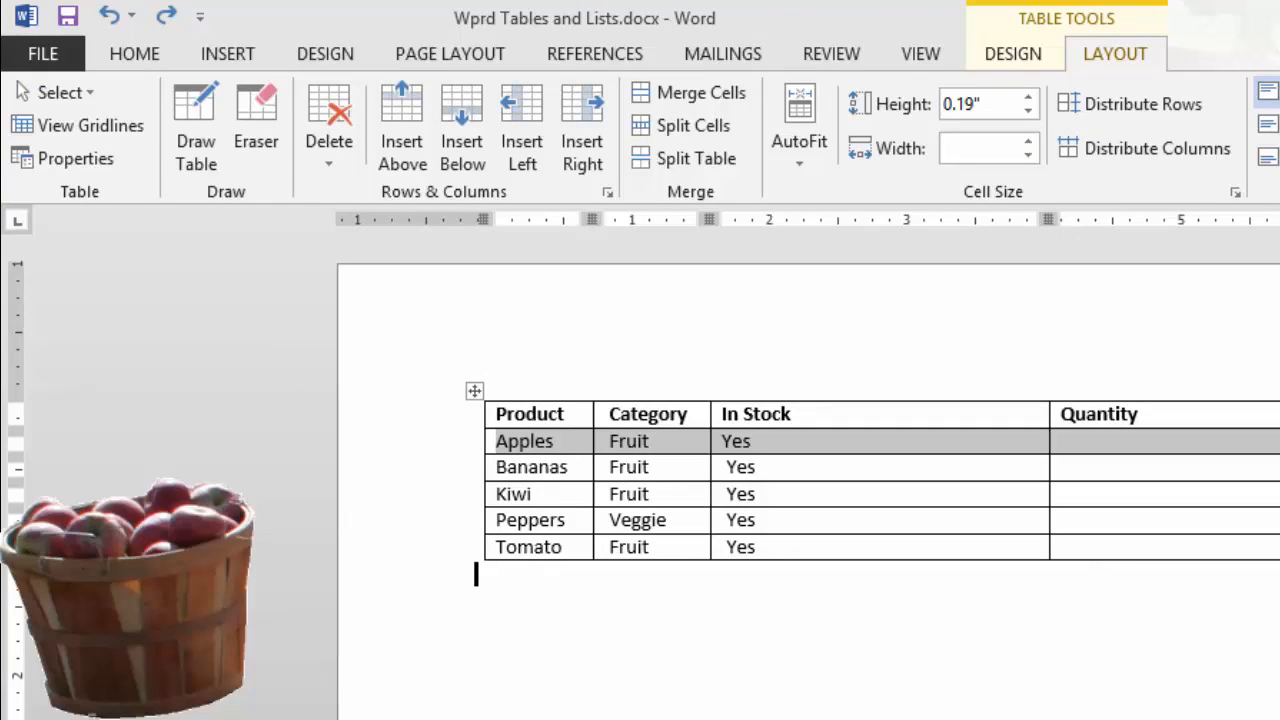
pyautogui.moveTo(476, 574)
pyautogui.mouseDown()
pyautogui.moveTo(610, 548)
pyautogui.moveTo(476, 574)
pyautogui.mouseUp()
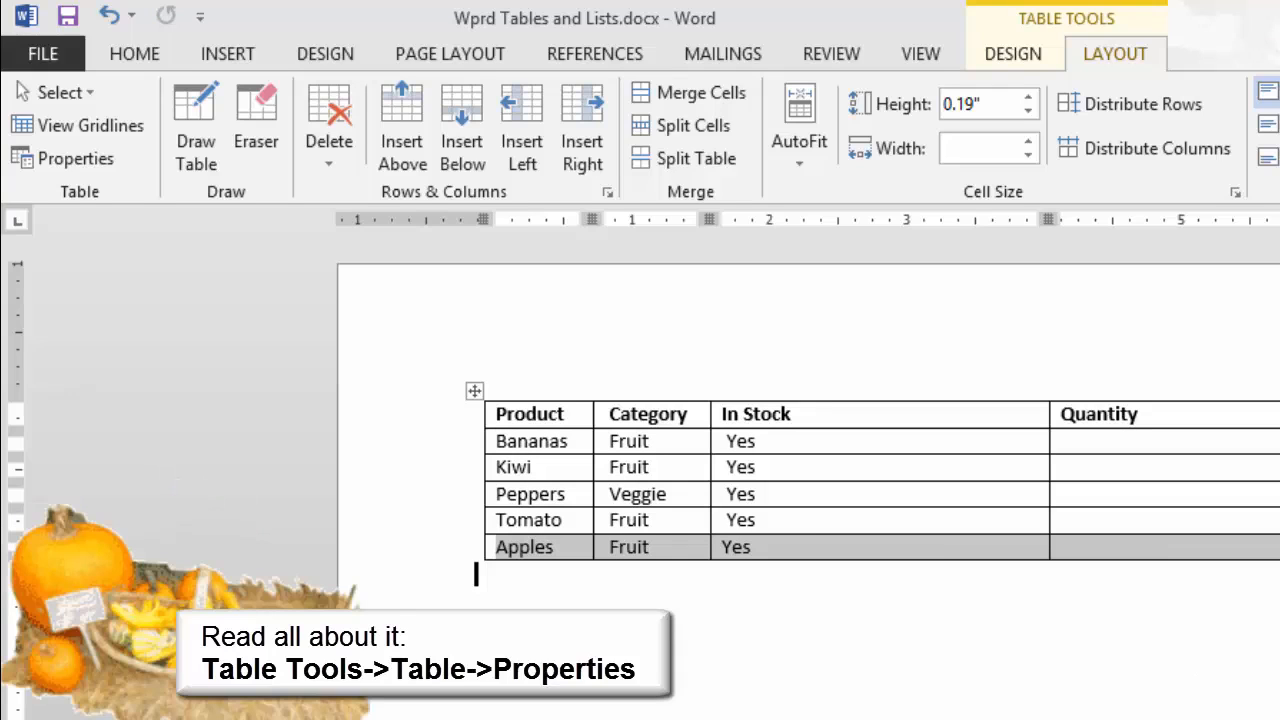
pyautogui.press('Left')
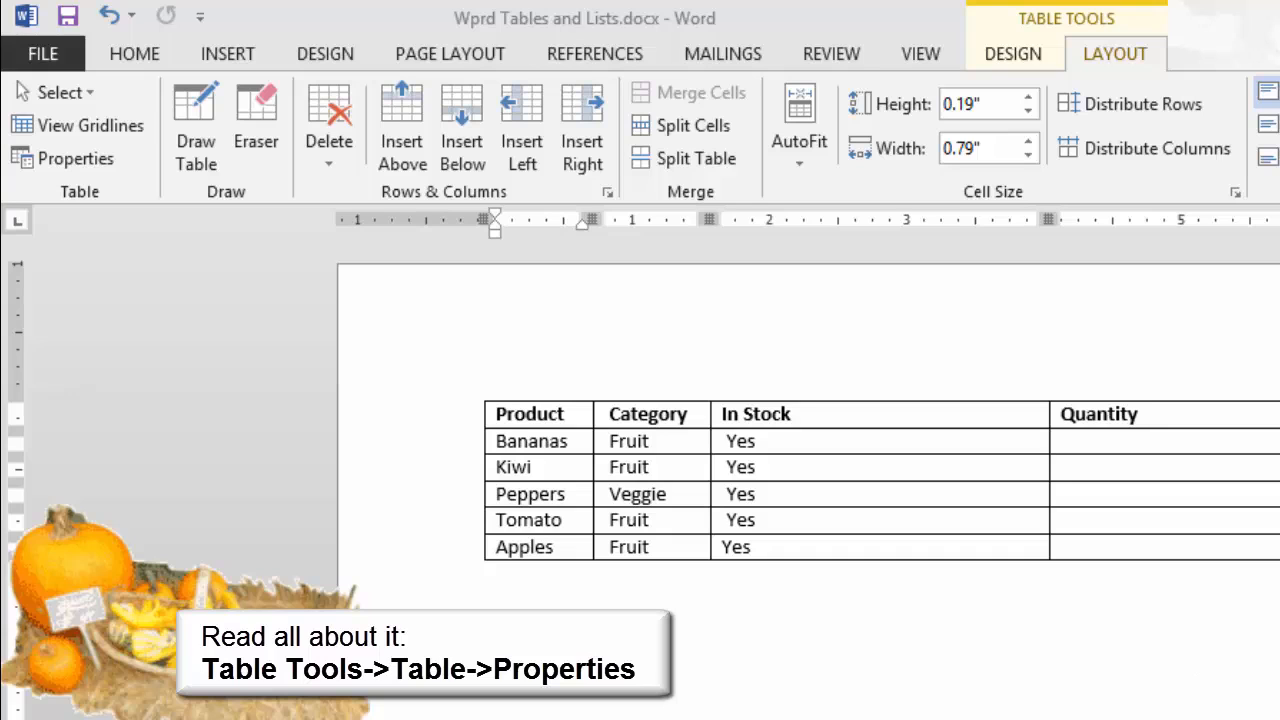
# Open the table's properties and review the table alignment, default cell margin options and vertical cell alignment.
pyautogui.click(526, 414)
pyautogui.click(66, 158)
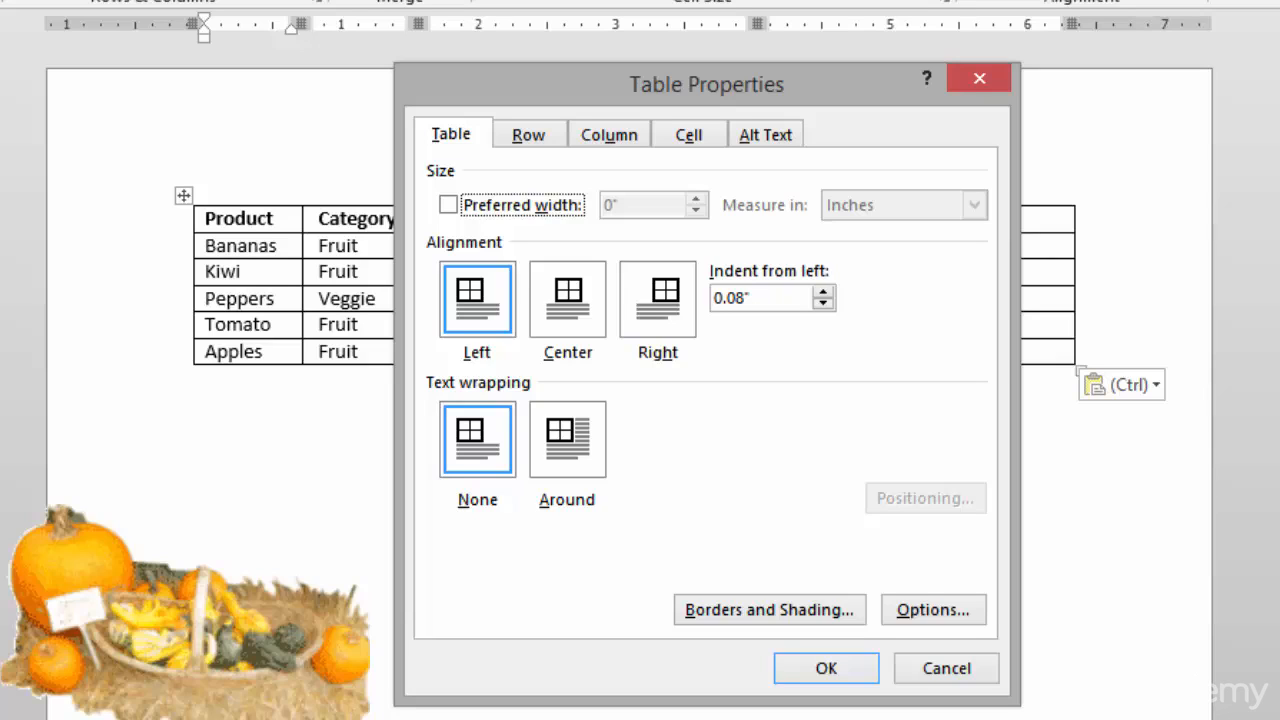
pyautogui.press('Tab')
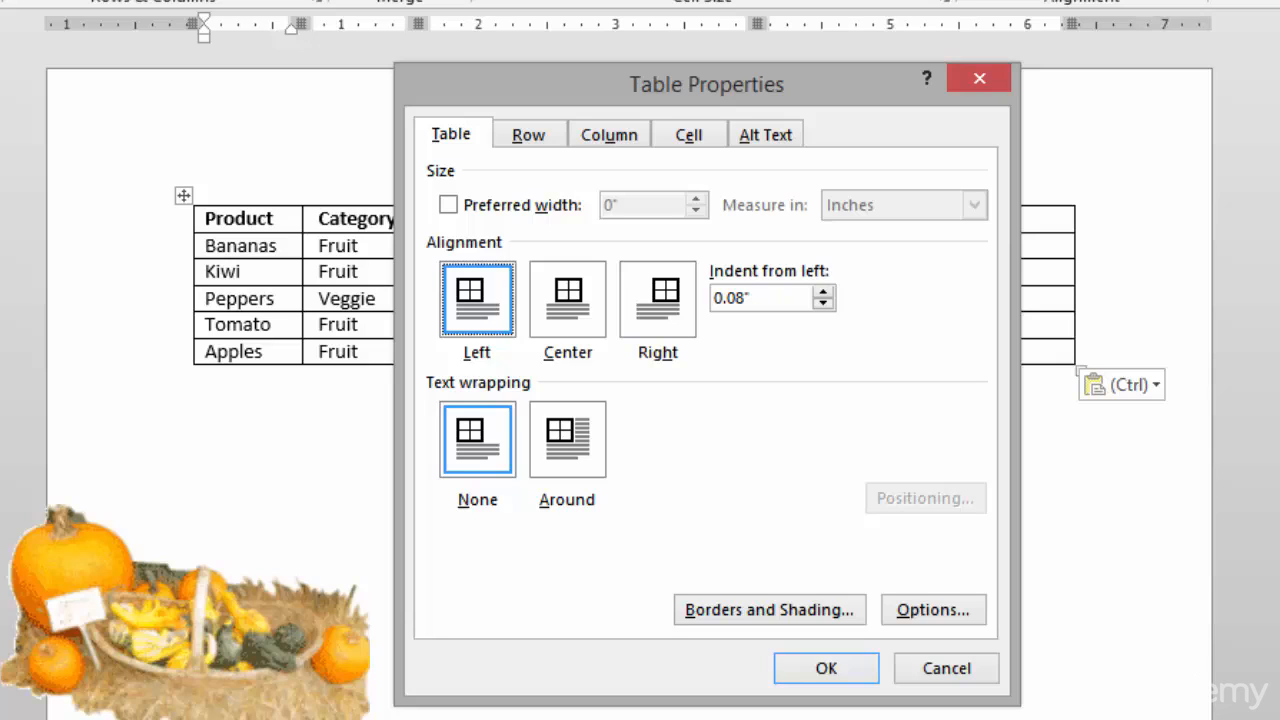
pyautogui.hotkey('alt', 'o')
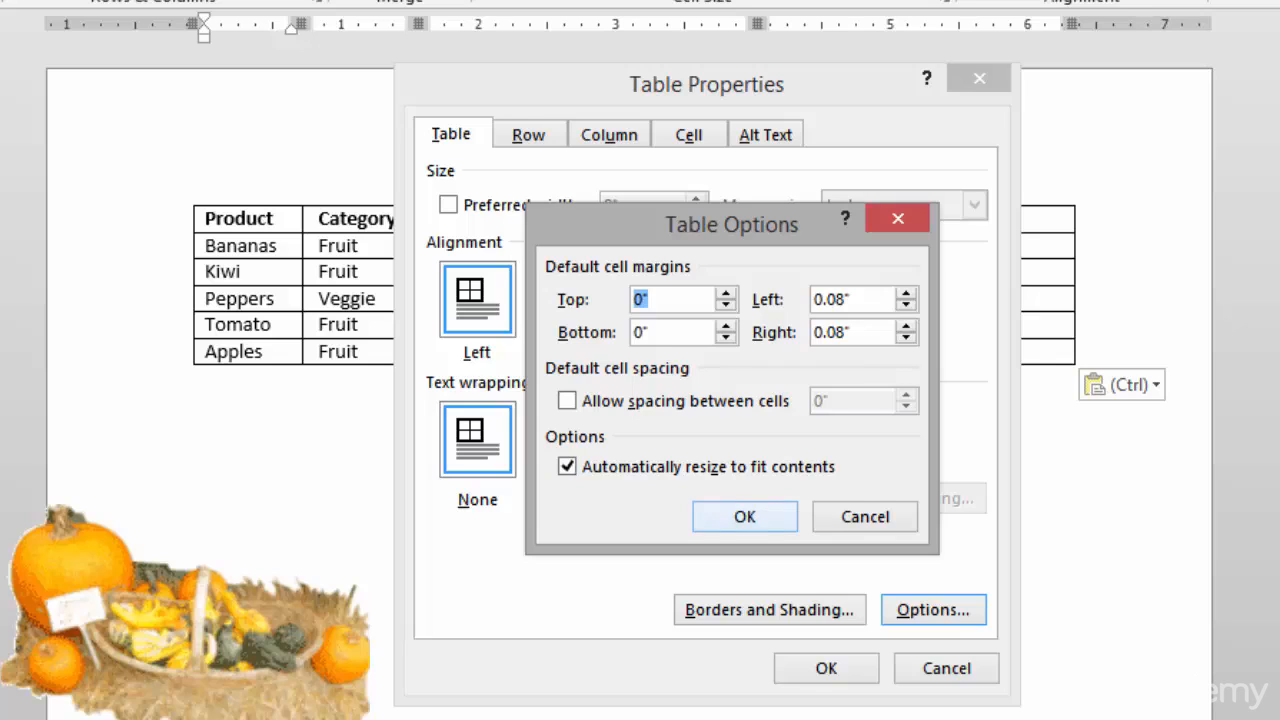
pyautogui.press('Return')
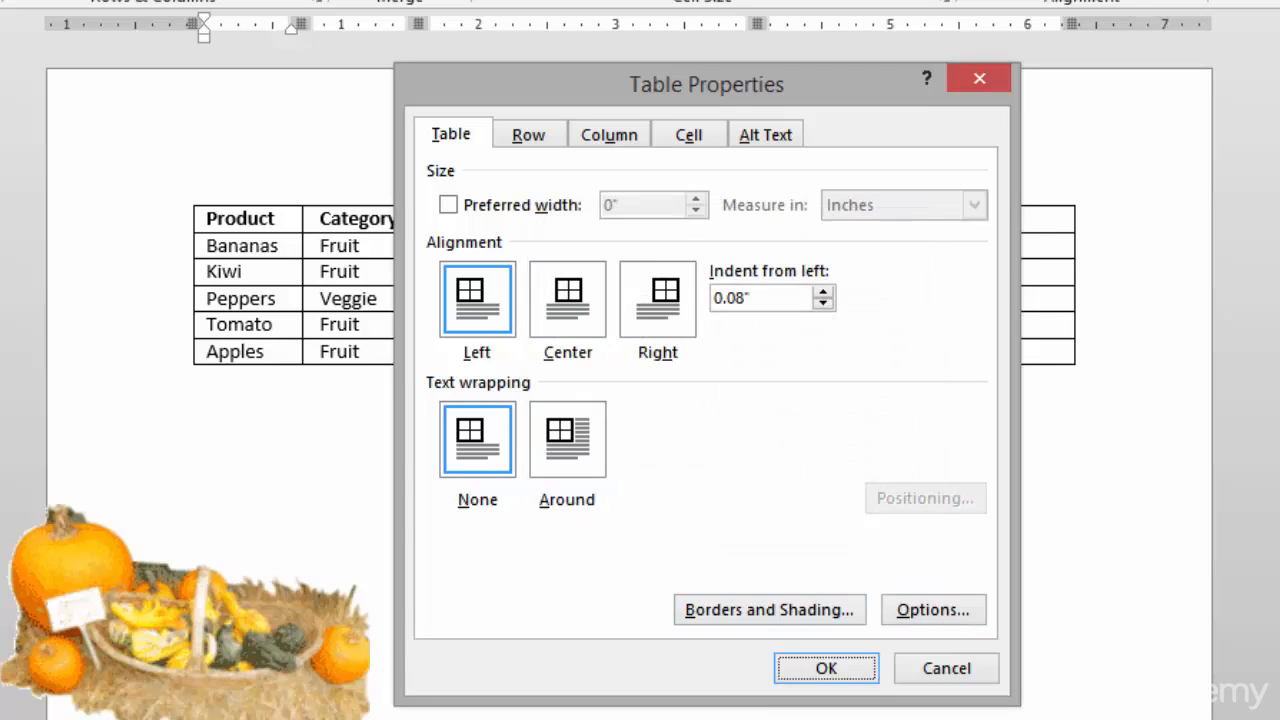
pyautogui.hotkey('alt', 'e')
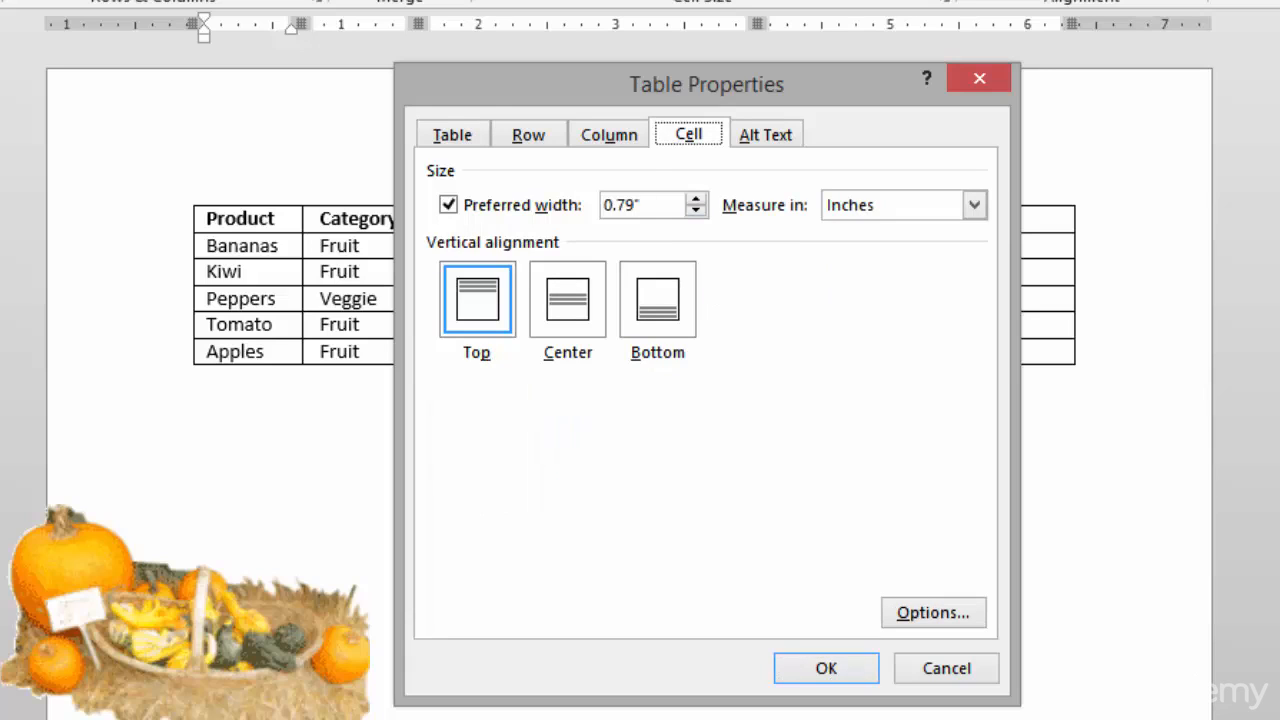
pyautogui.hotkey('alt', 'p')
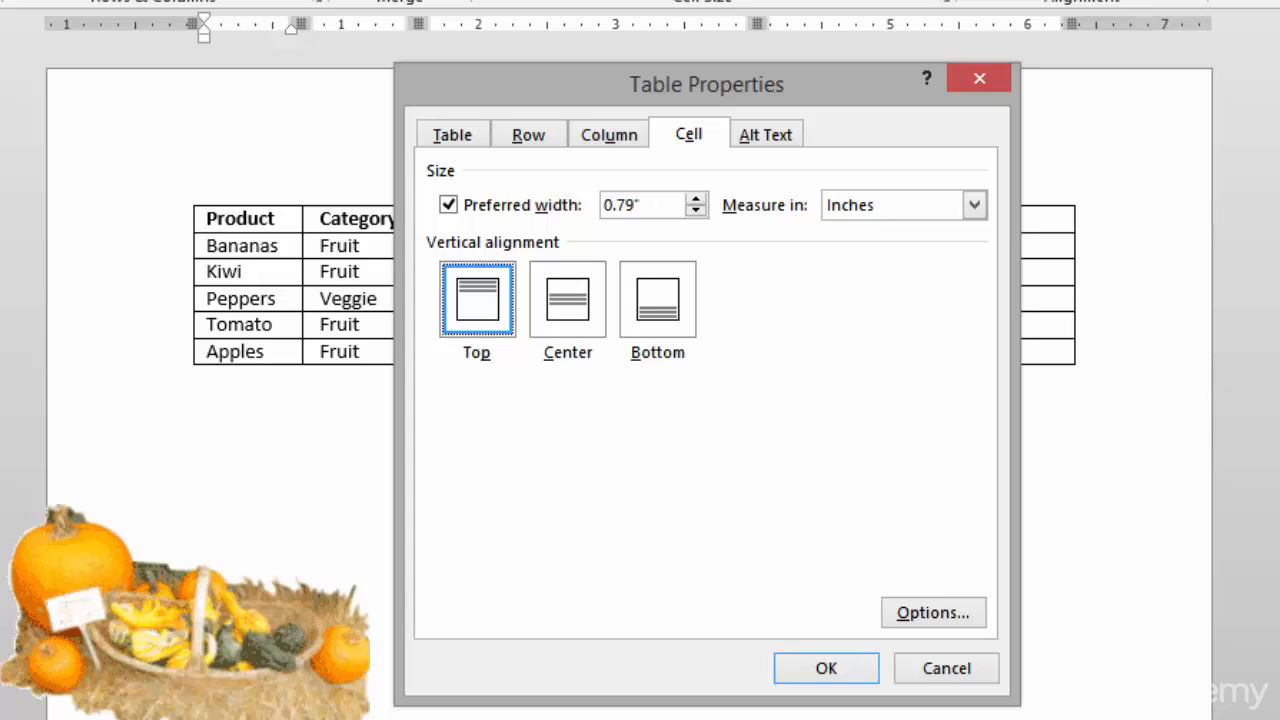
# Set the table's alt text title to "Product Table" and description to "A Table for Products, Category and the quantity in stock".
pyautogui.click(765, 134)
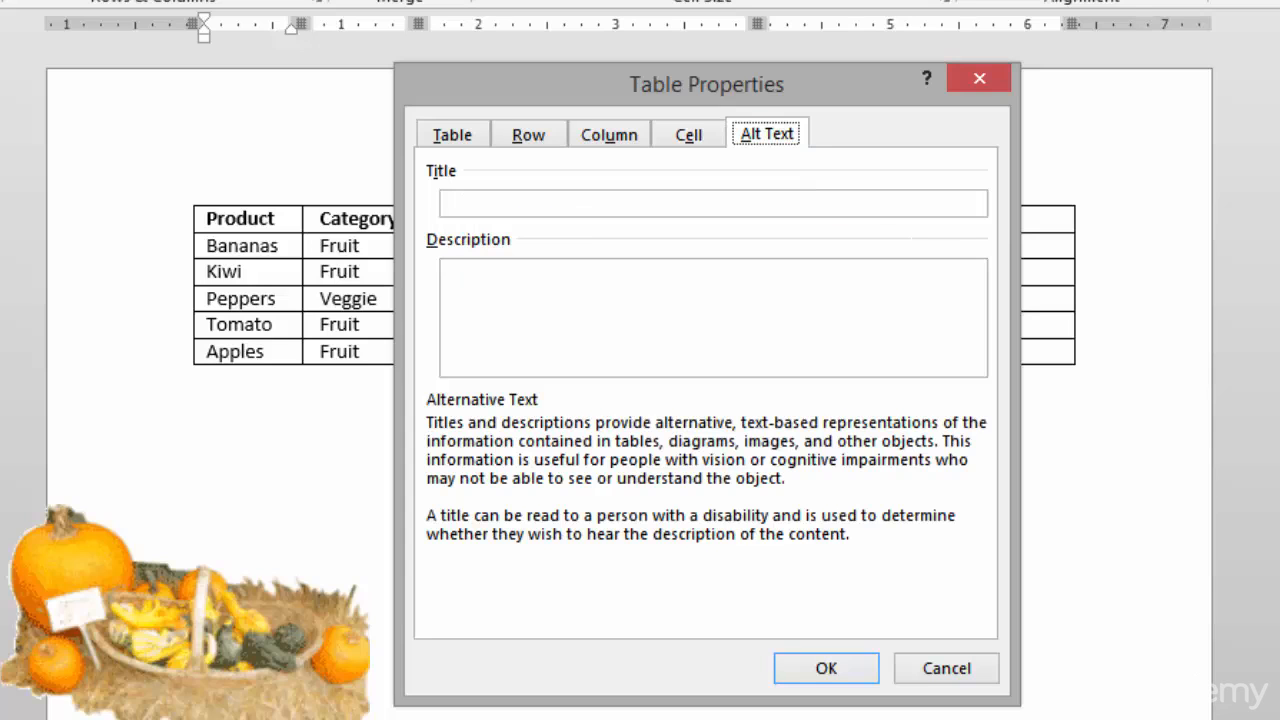
pyautogui.click(580, 204)
pyautogui.write('Prod')
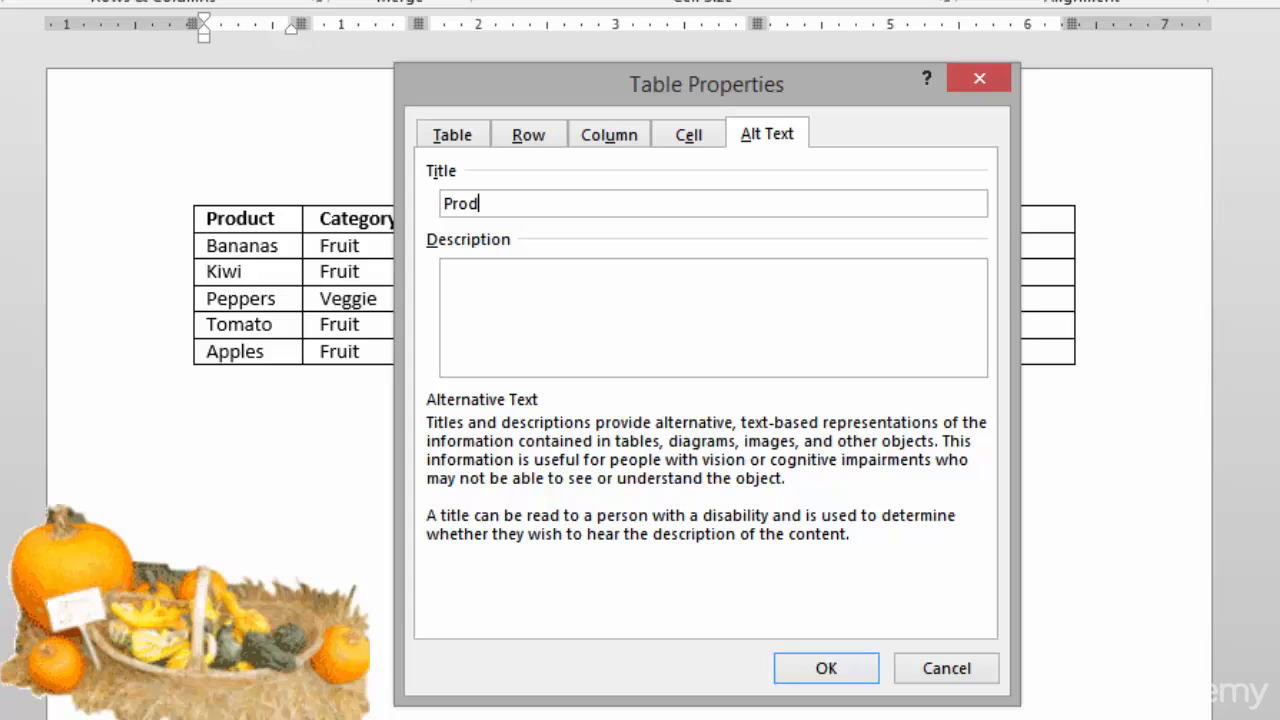
pyautogui.write('uct Table')
pyautogui.click(444, 272)
pyautogui.write('A Table for P')
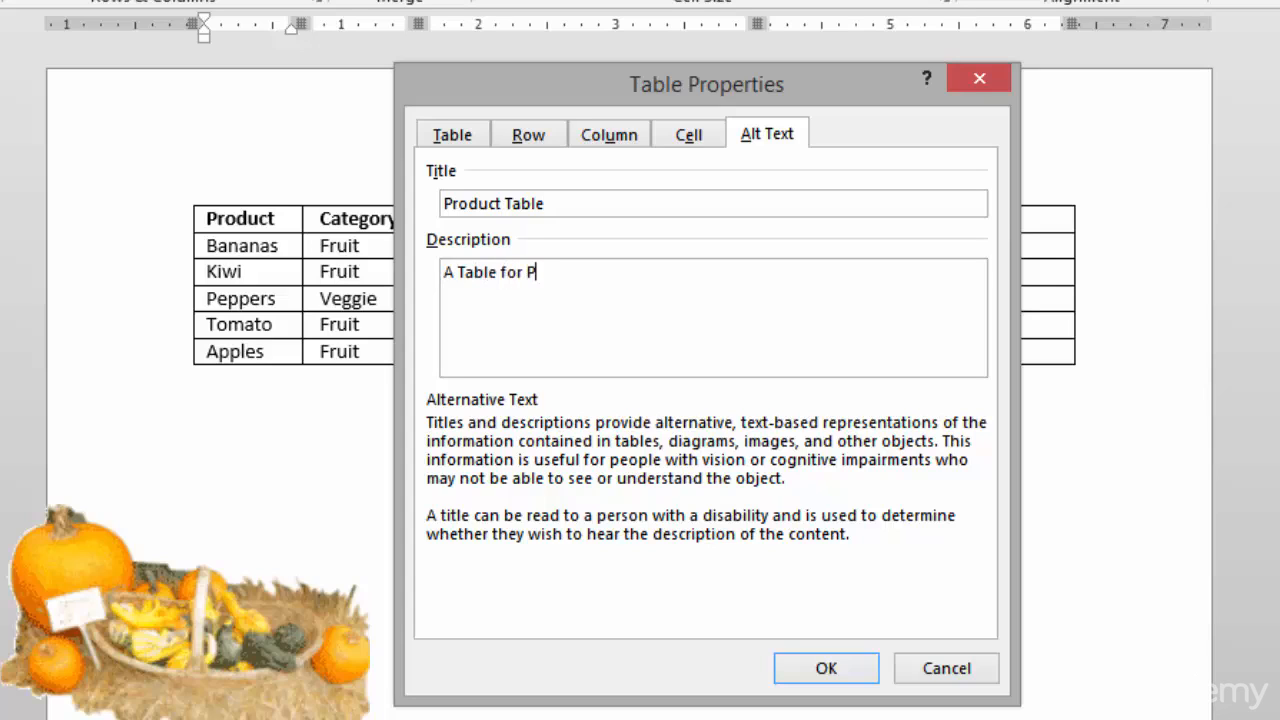
pyautogui.write('roducts, Category and the quantity in stock')
pyautogui.click(578, 272)
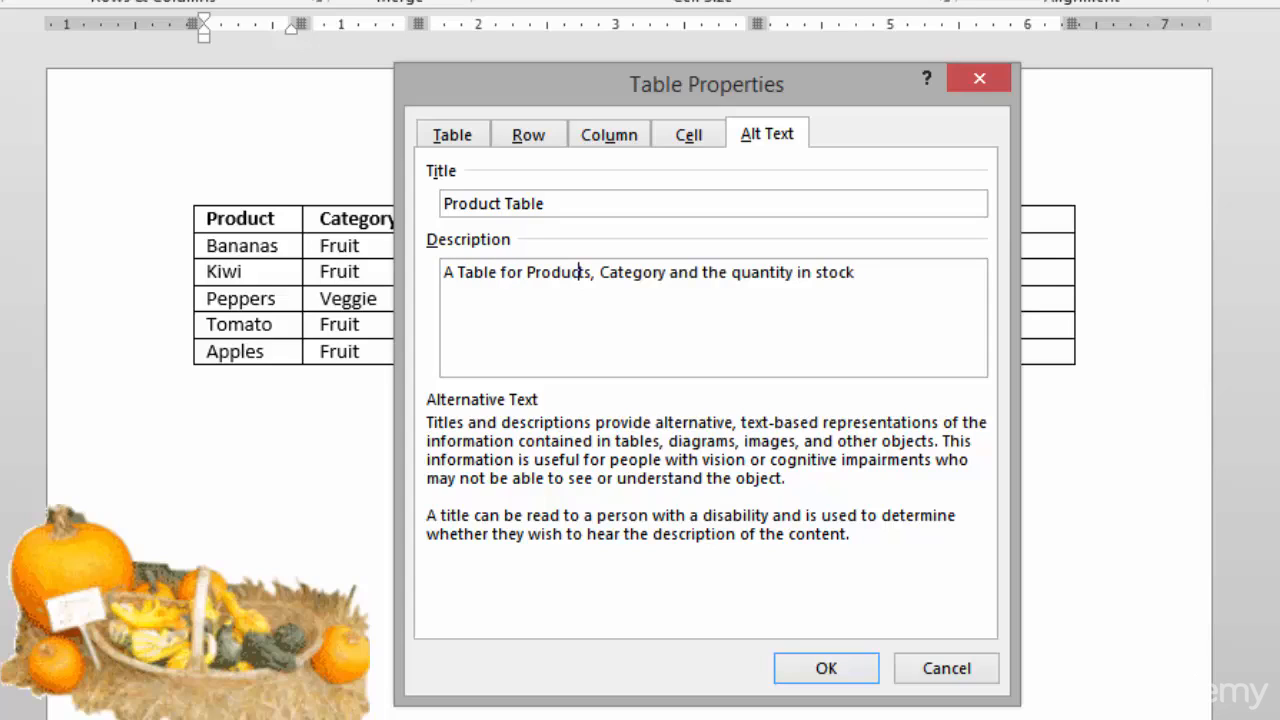
pyautogui.click(826, 668)
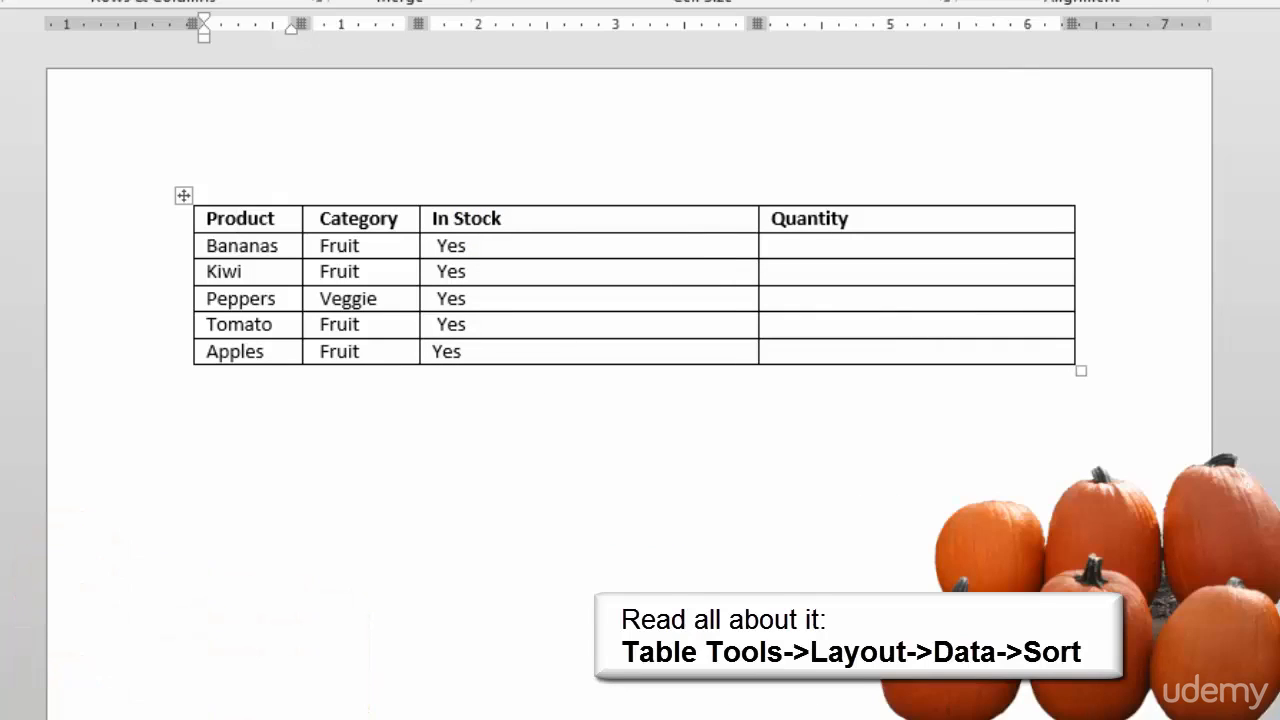
# Sort the whole table by Product as text in ascending order, treating the first row as a header row.
pyautogui.click(183, 195)
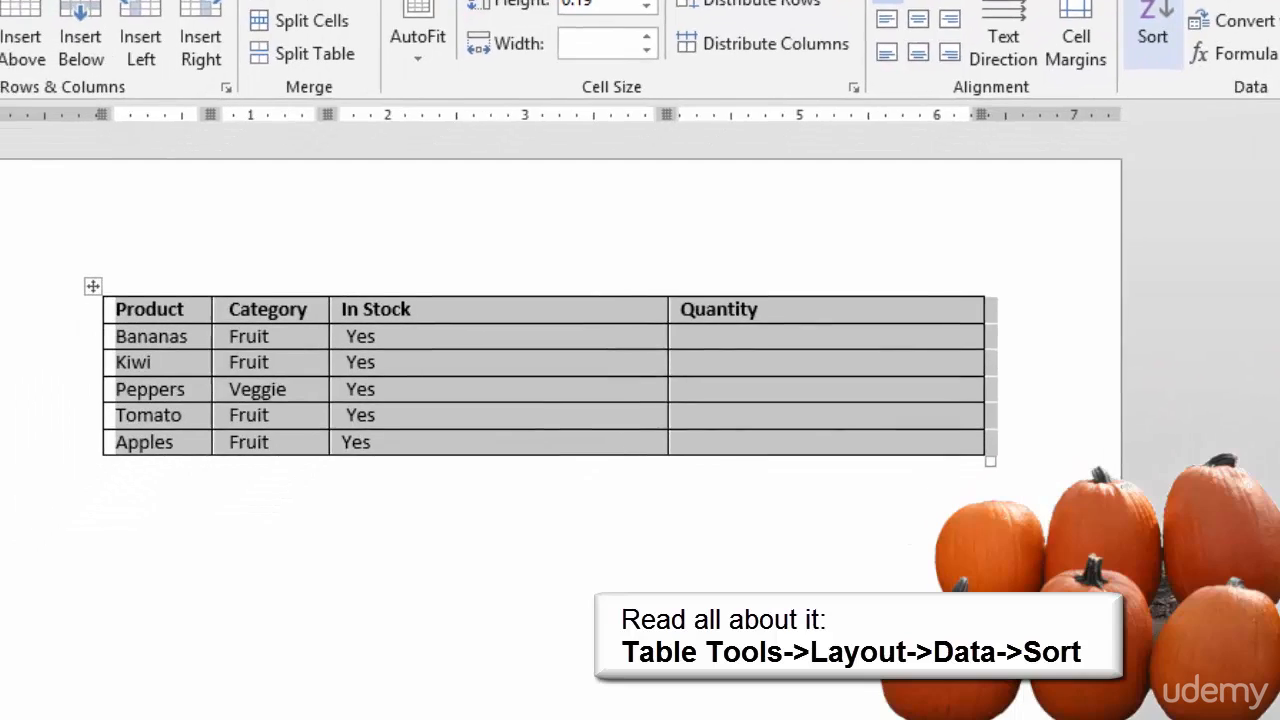
pyautogui.click(1047, 118)
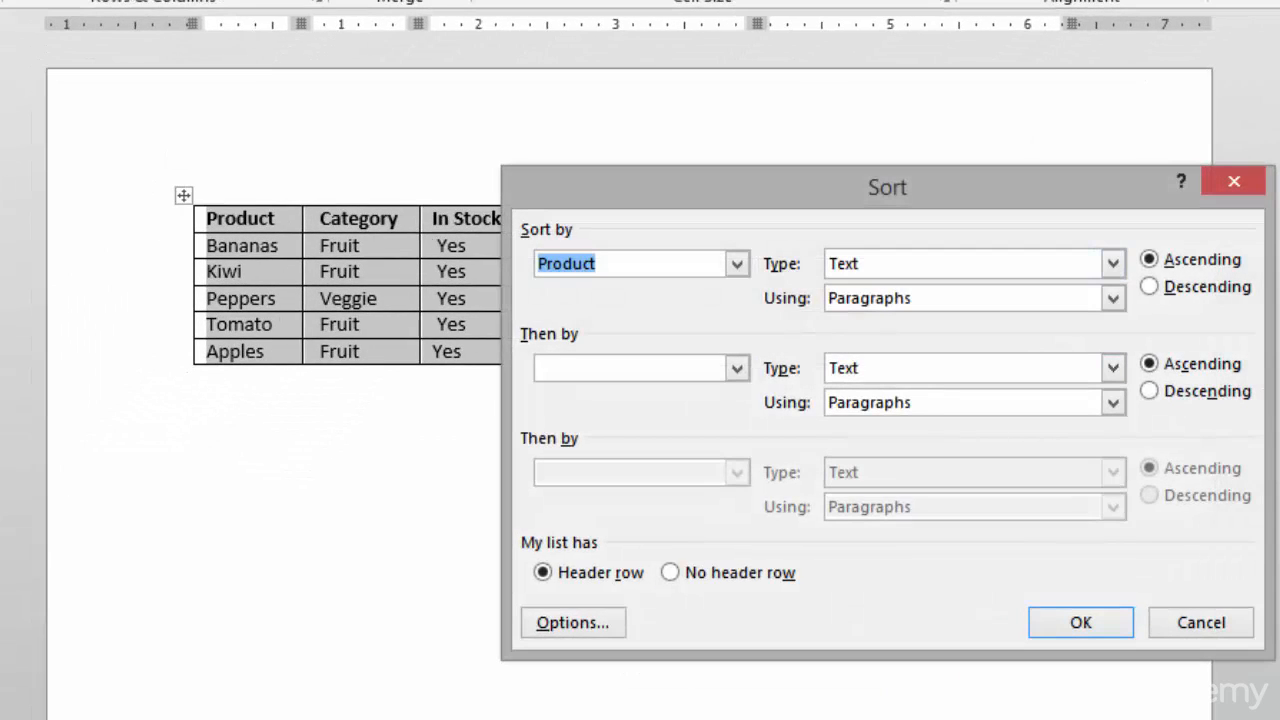
pyautogui.click(737, 264)
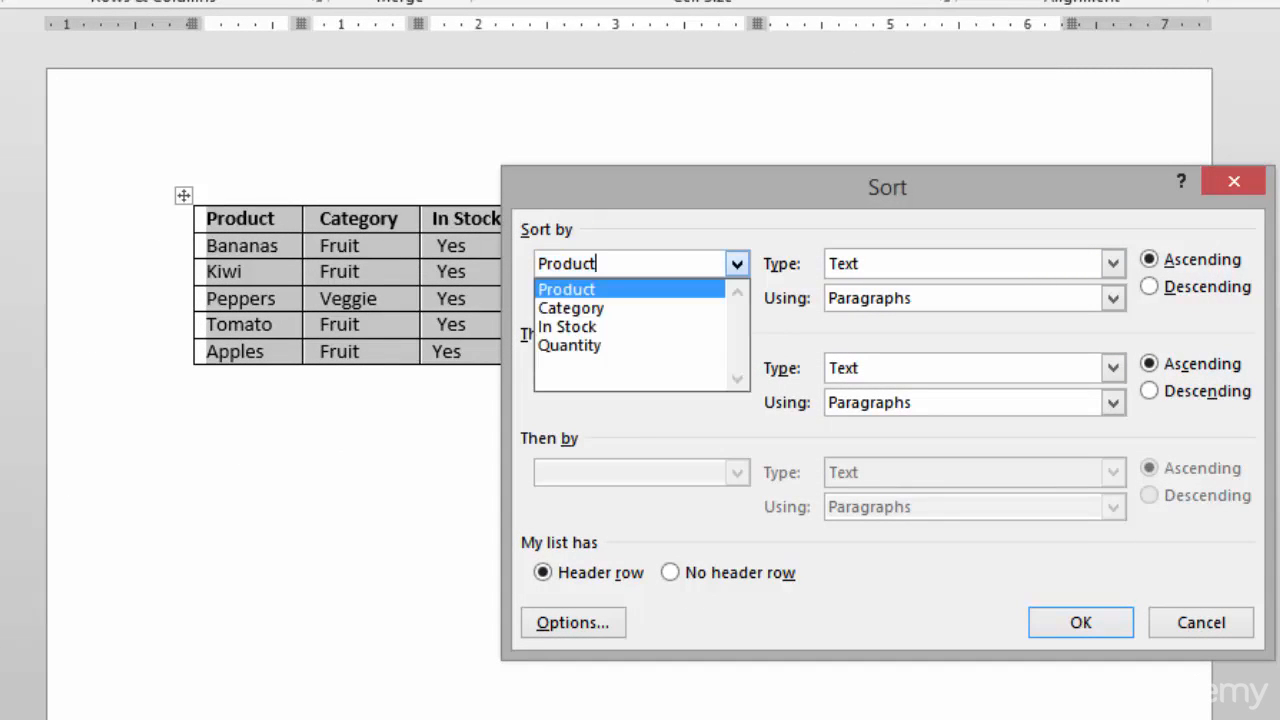
pyautogui.click(737, 264)
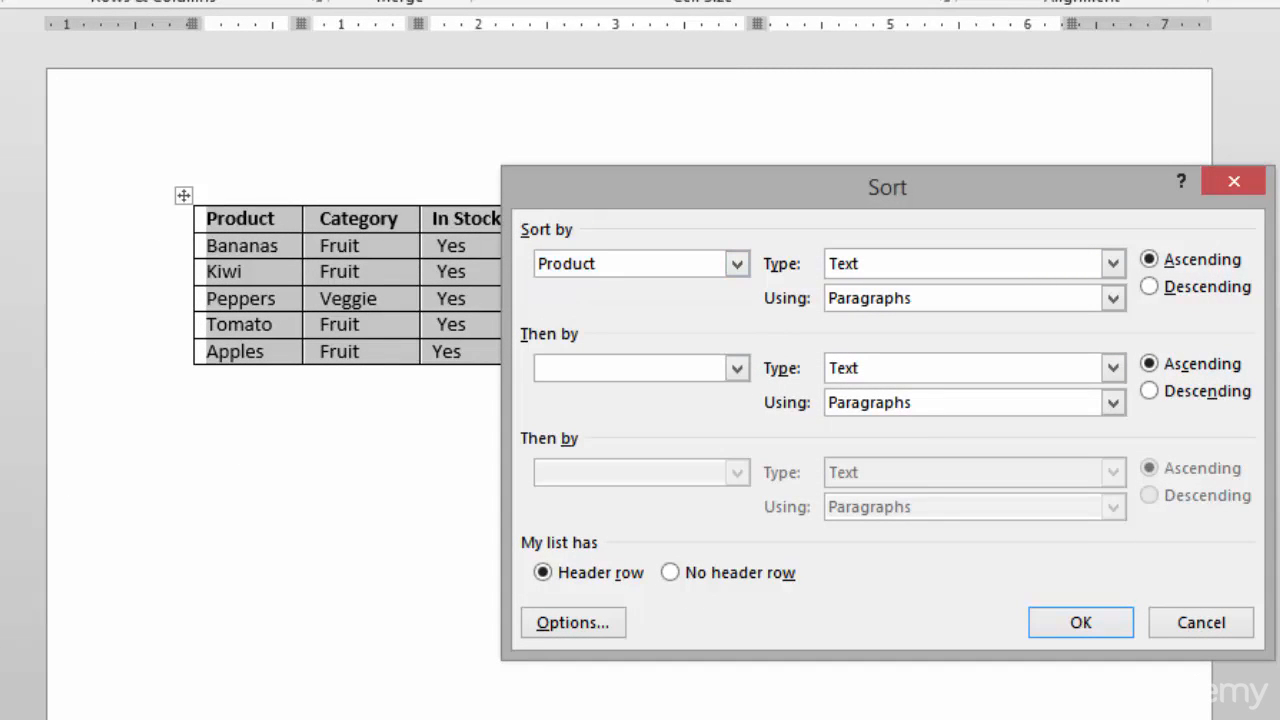
pyautogui.click(1081, 622)
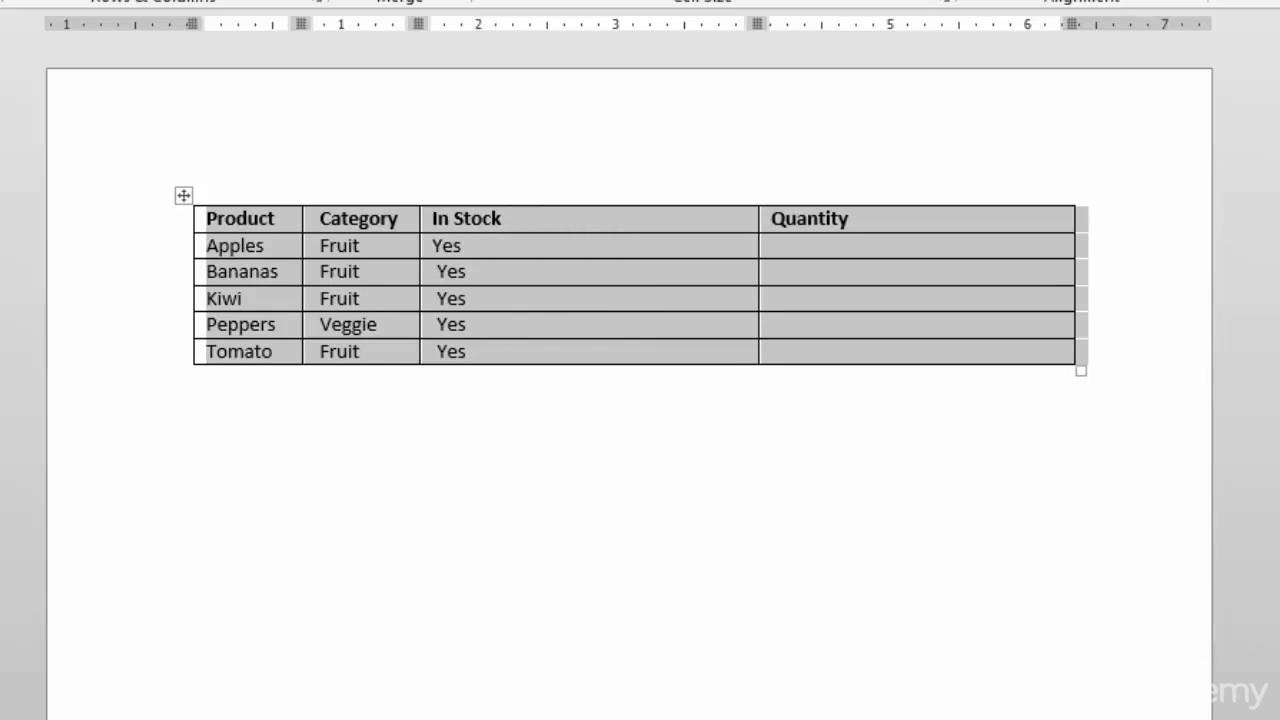
# Insert an empty row below the Tomato row at the end of the table.
pyautogui.click(466, 351)
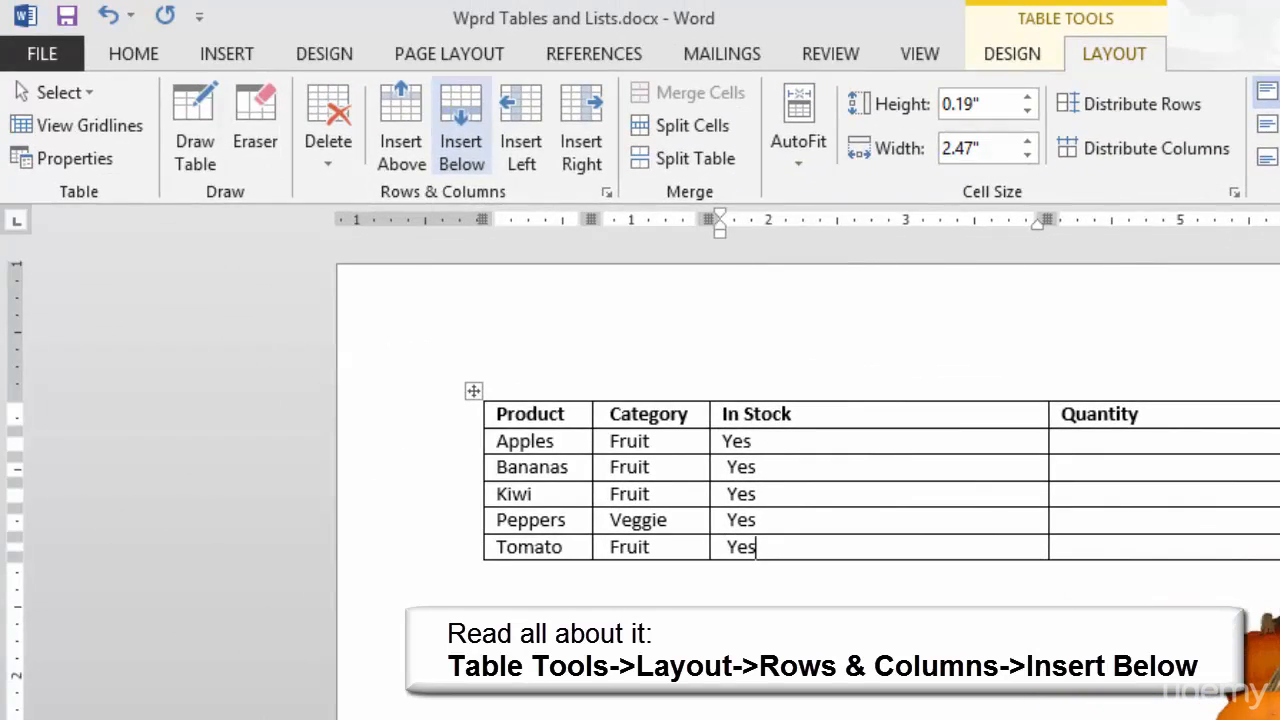
pyautogui.click(461, 125)
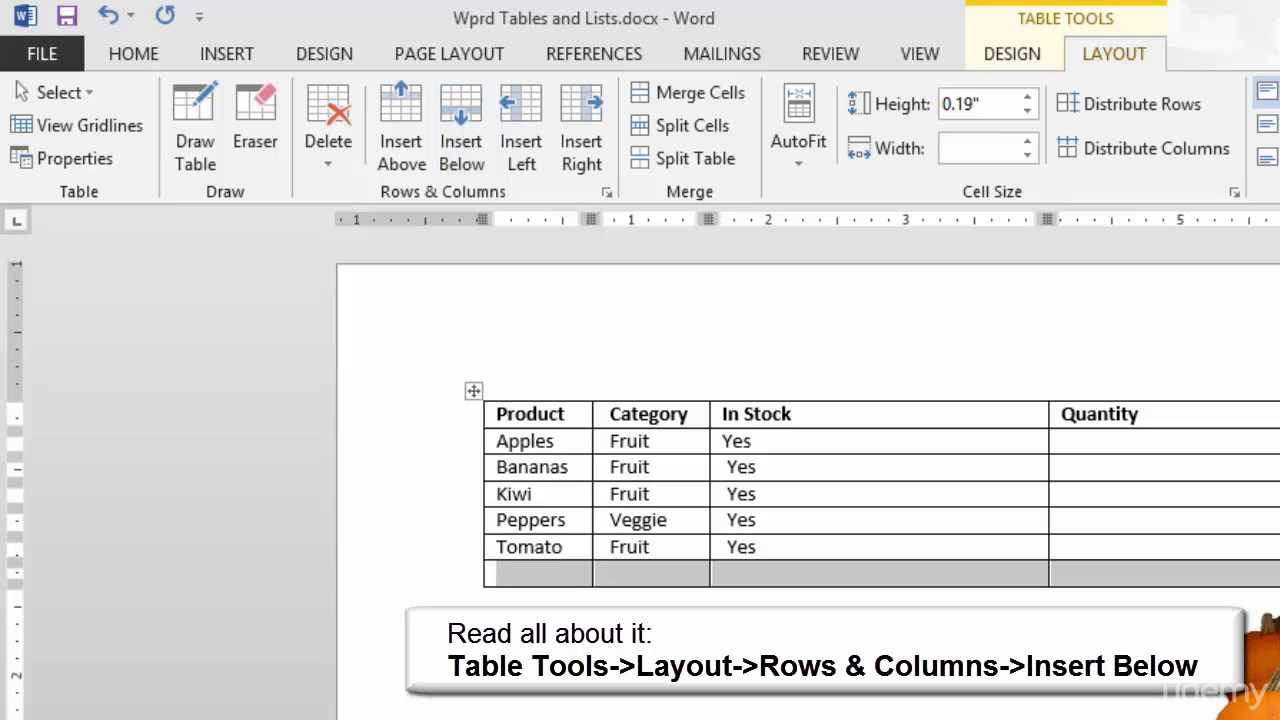
pyautogui.click(1062, 575)
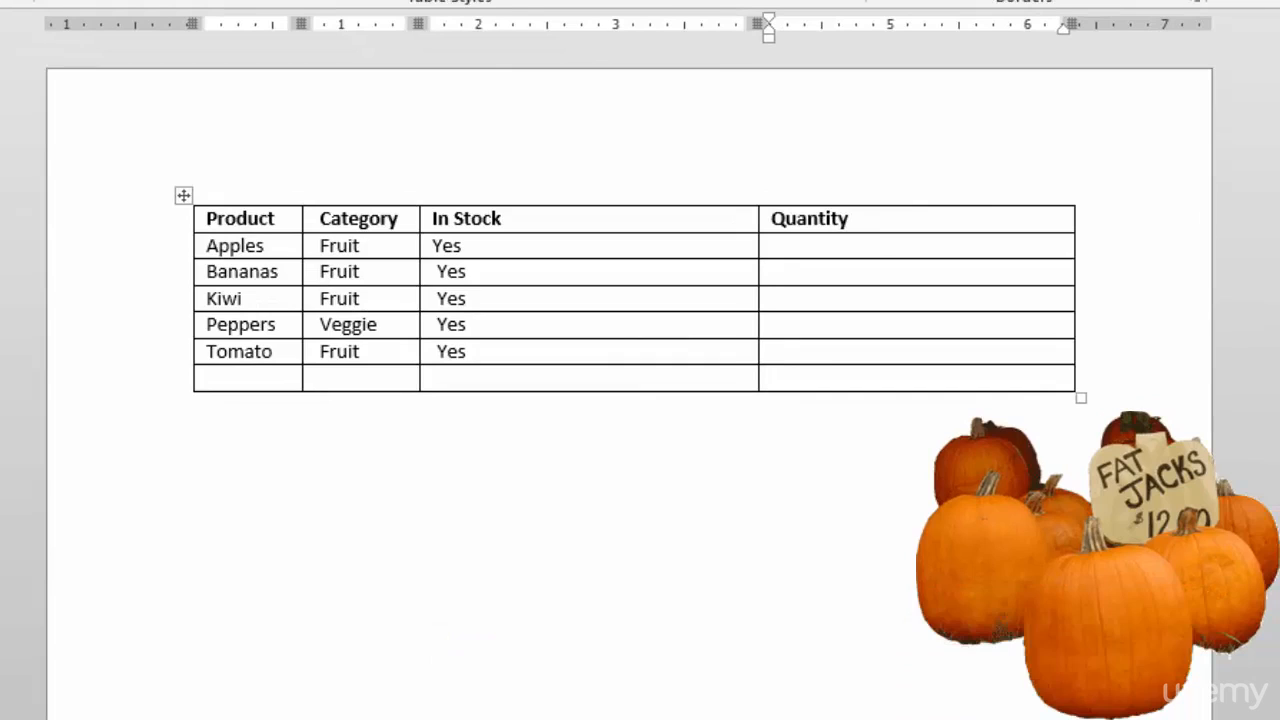
# Fill in the Quantity column with 25 for Apples, 12 for Bananas, 14 for Kiwi, 50 for Peppers and 10 for Tomato.
pyautogui.click(772, 245)
pyautogui.write('25')
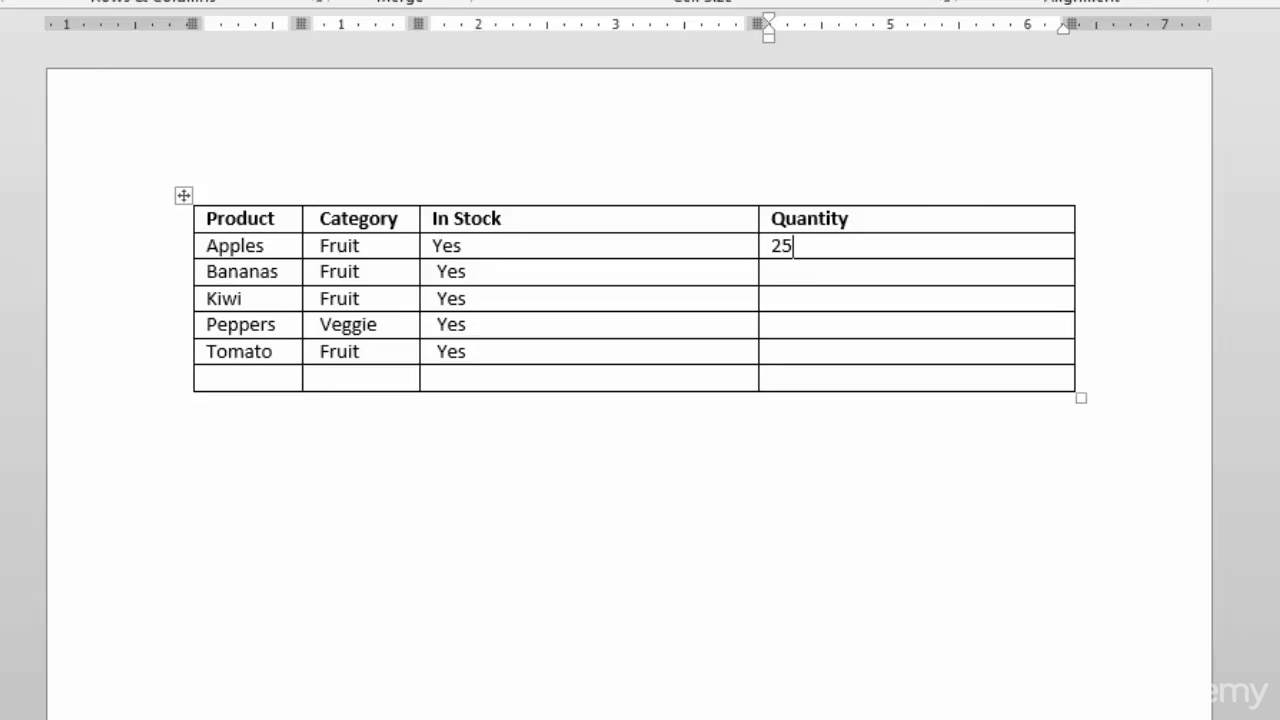
pyautogui.click(772, 271)
pyautogui.write('12')
pyautogui.click(772, 298)
pyautogui.write('14')
pyautogui.click(772, 324)
pyautogui.write('50')
pyautogui.click(772, 351)
pyautogui.write('10')
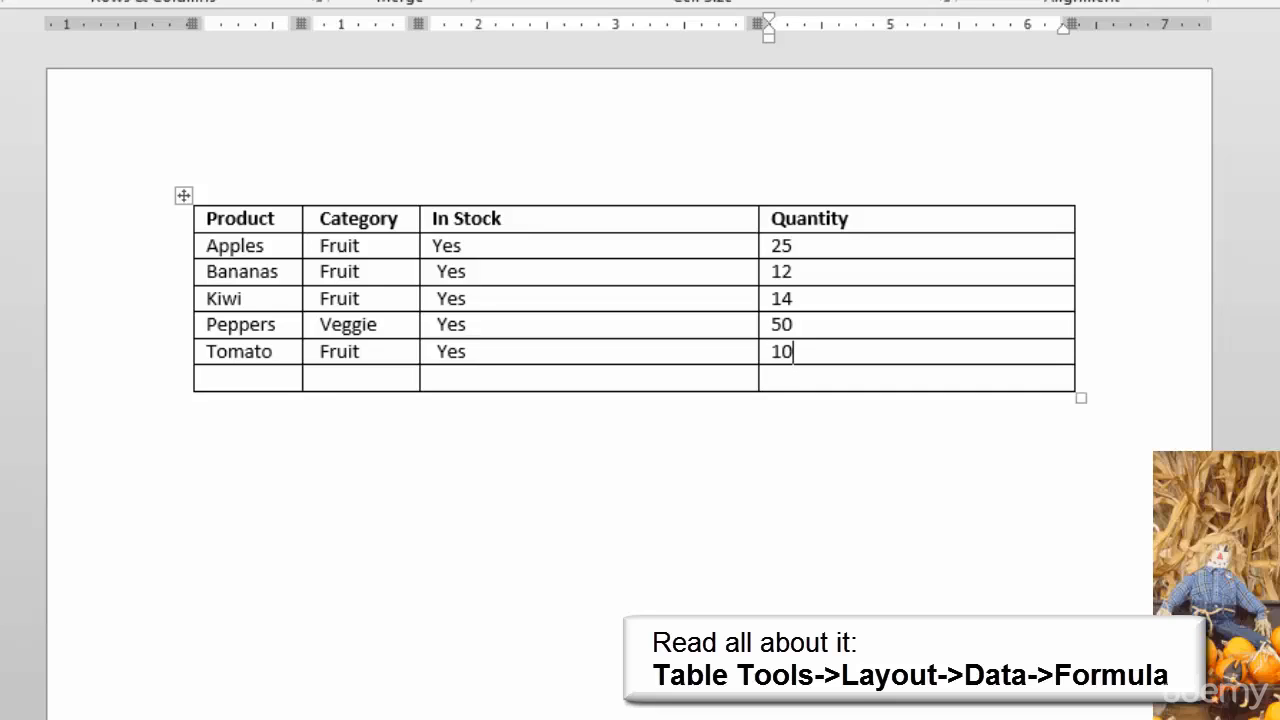
# Insert the formula =SUM(ABOVE) with number format #,##0 in the last row's Quantity cell.
pyautogui.click(772, 378)
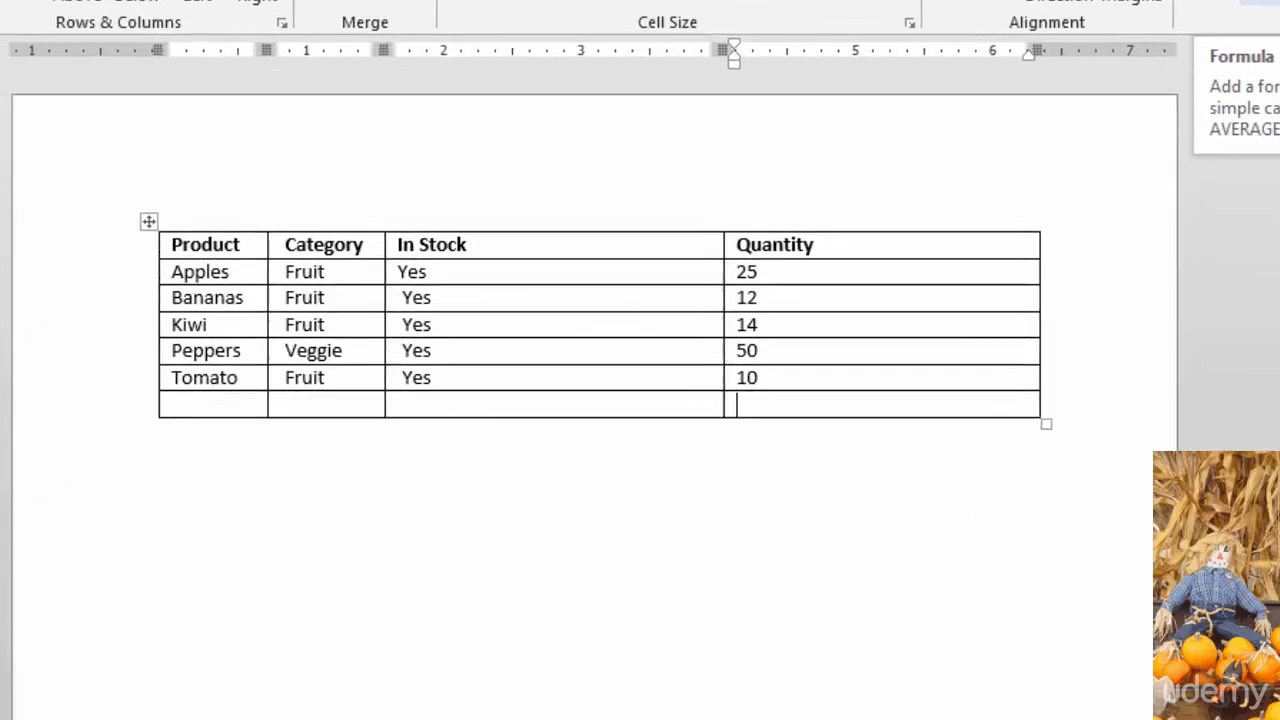
pyautogui.click(1260, 2)
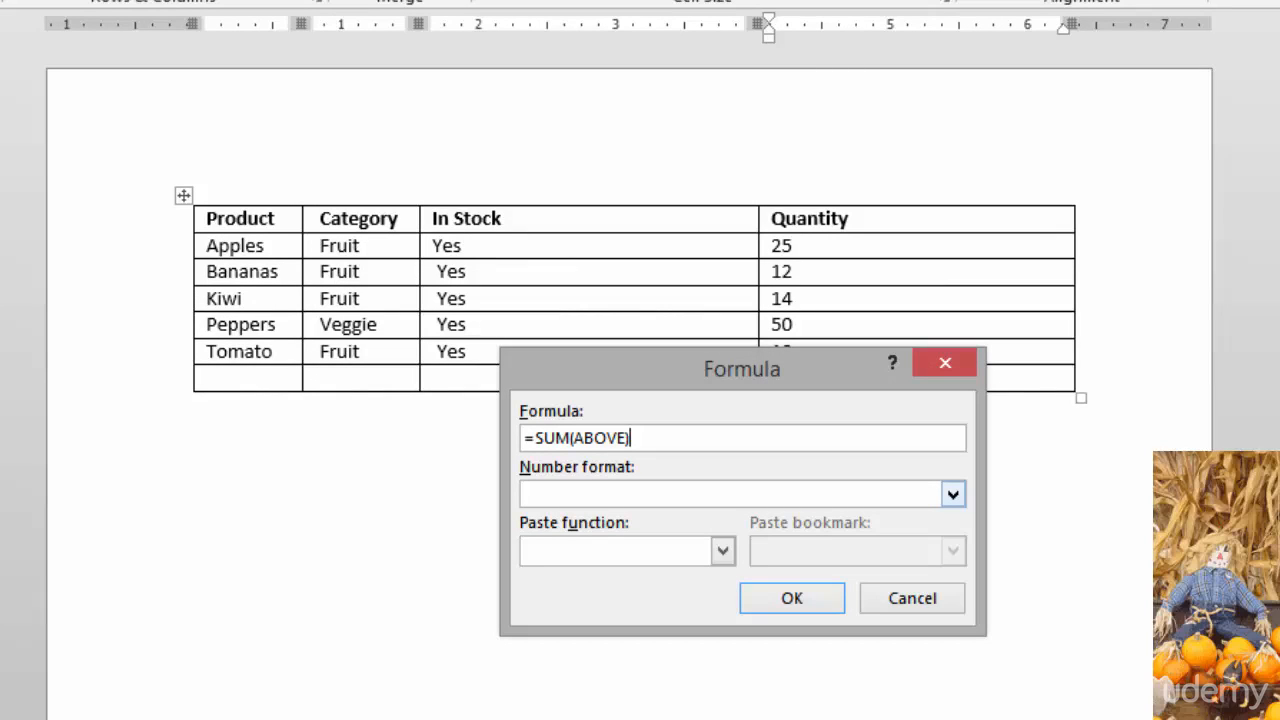
pyautogui.click(952, 494)
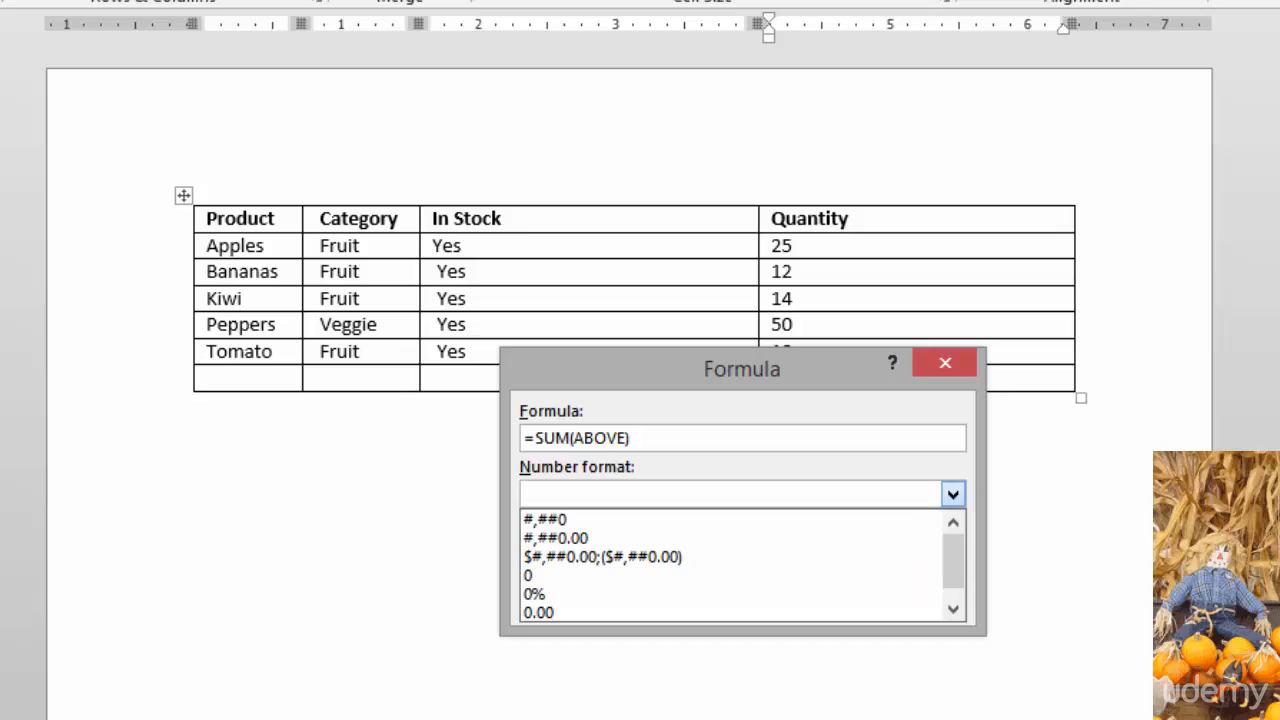
pyautogui.press('Down')
pyautogui.press('Return')
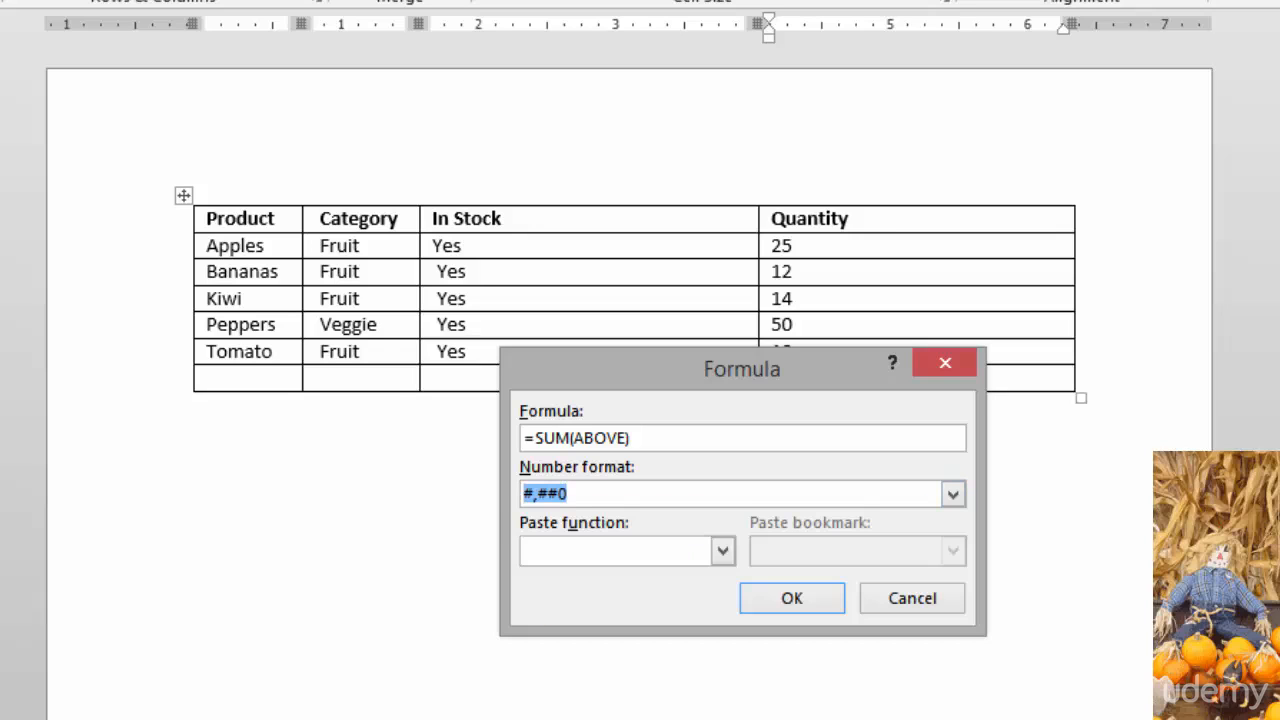
pyautogui.press('Return')
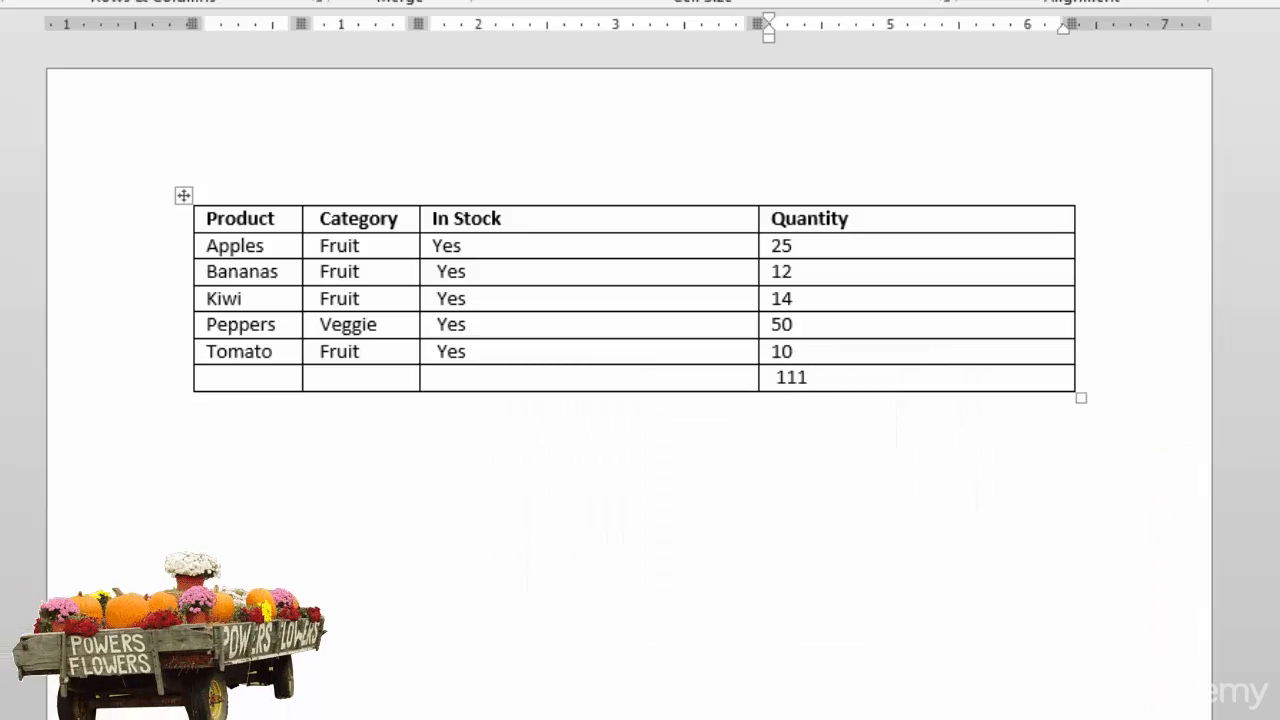
# Enter "Total" in the last row's In Stock cell and make it right-aligned and bold.
pyautogui.click(434, 378)
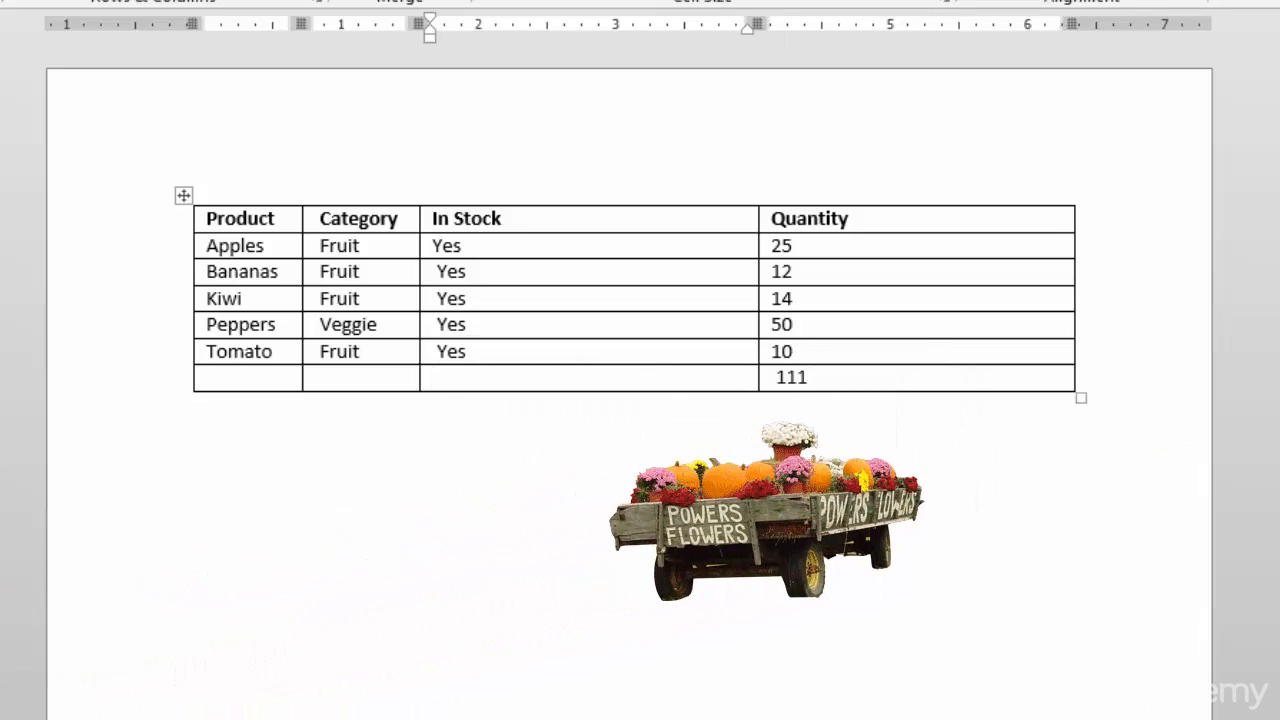
pyautogui.write('Total')
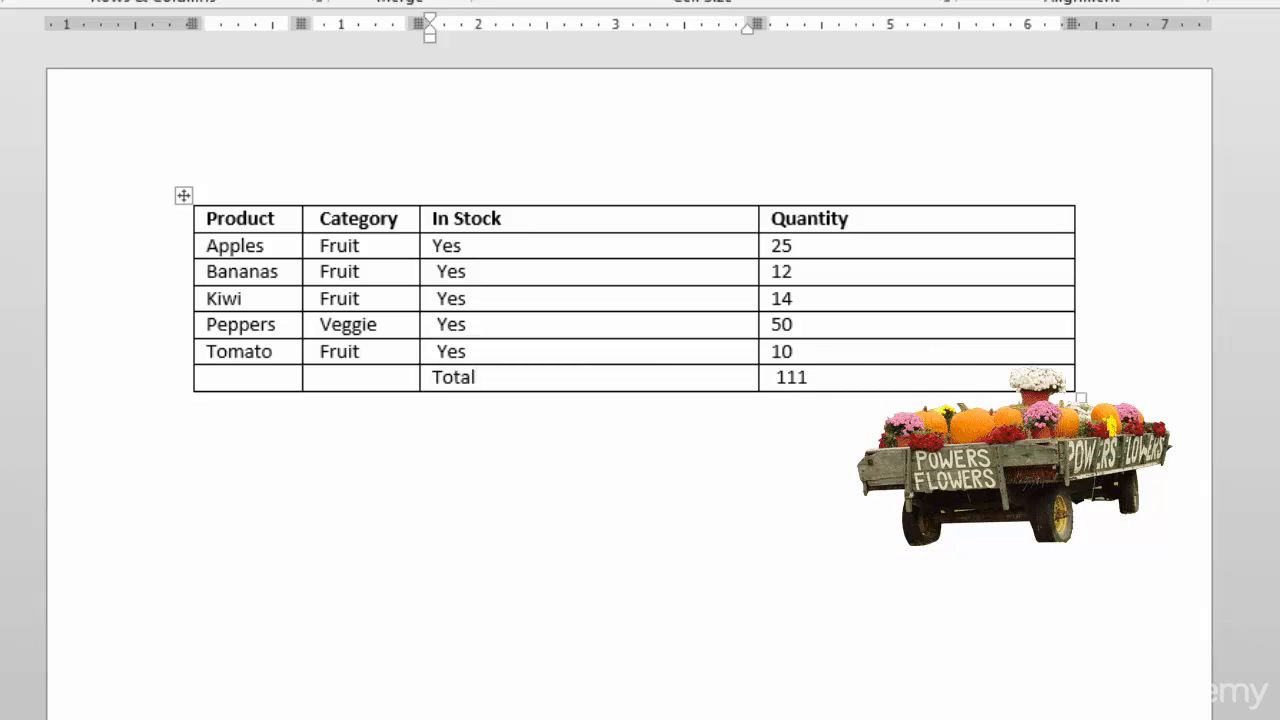
pyautogui.moveTo(476, 378); pyautogui.dragTo(432, 378)
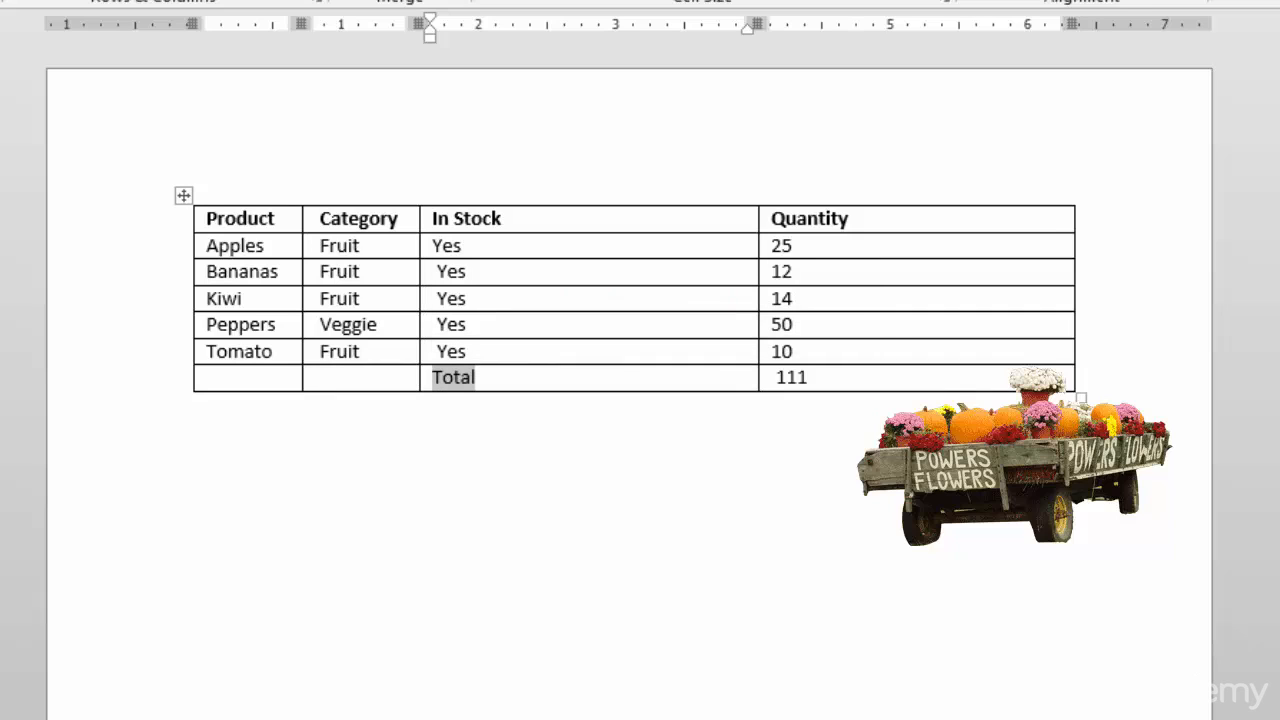
pyautogui.hotkey('ctrl', 'r')
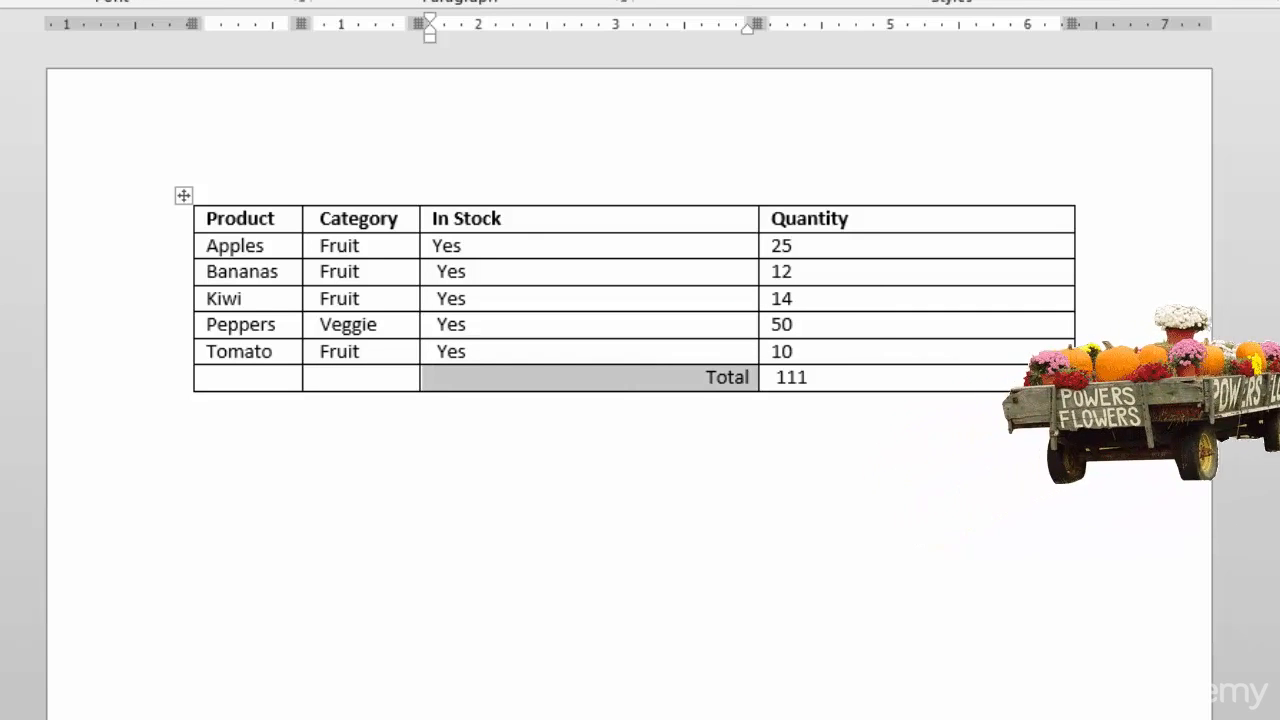
pyautogui.hotkey('ctrl', 'b')
pyautogui.click(808, 377)
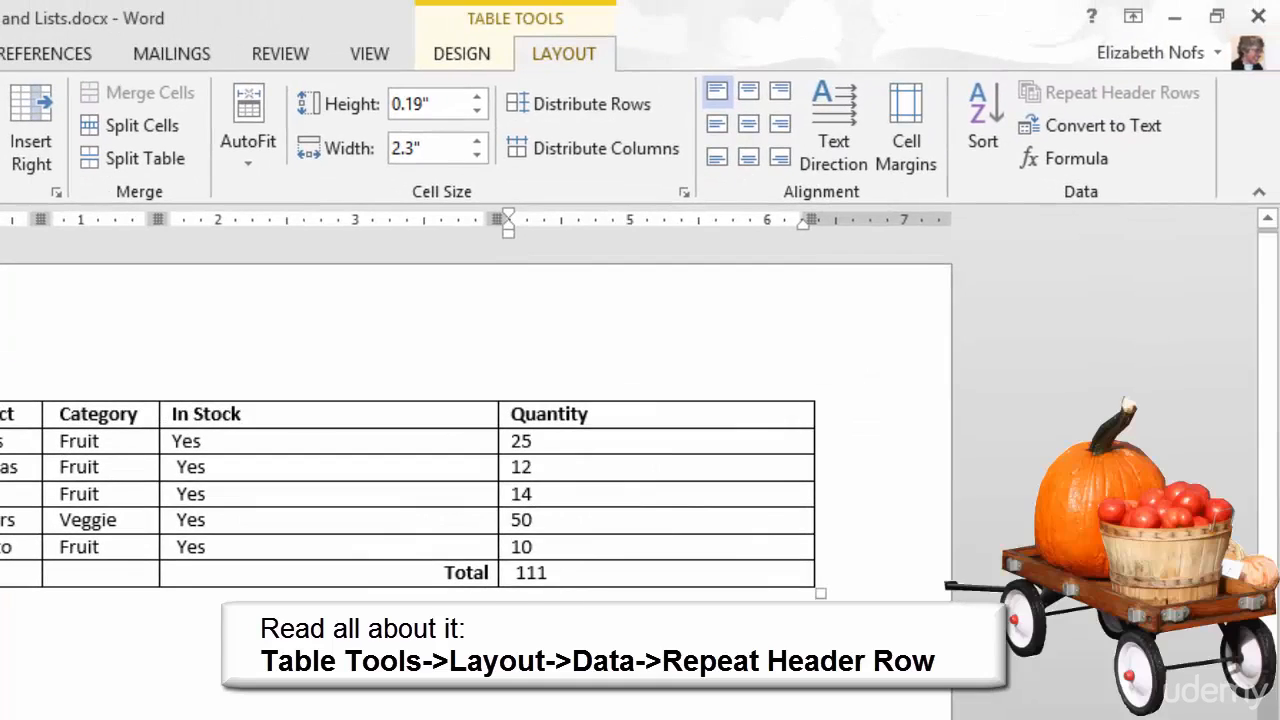
# Select the table's header row and set it to repeat as a header on every page.
pyautogui.click(56, 356)
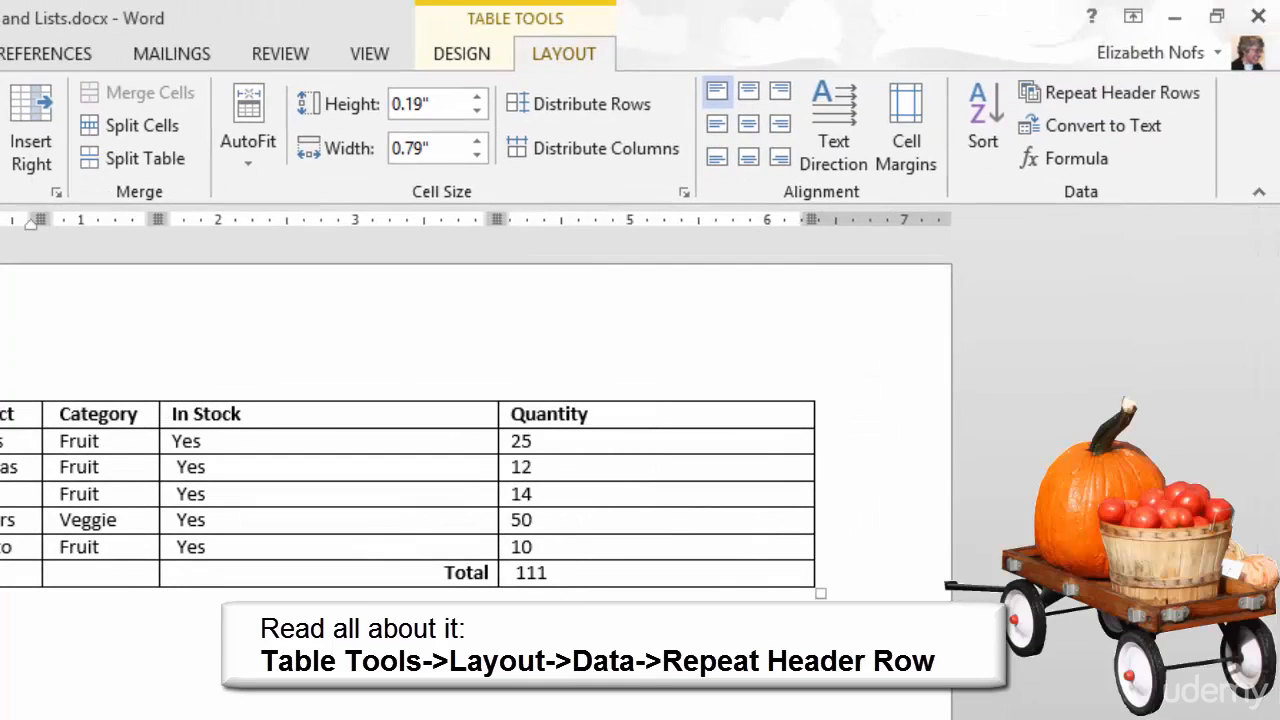
pyautogui.click(20, 414)
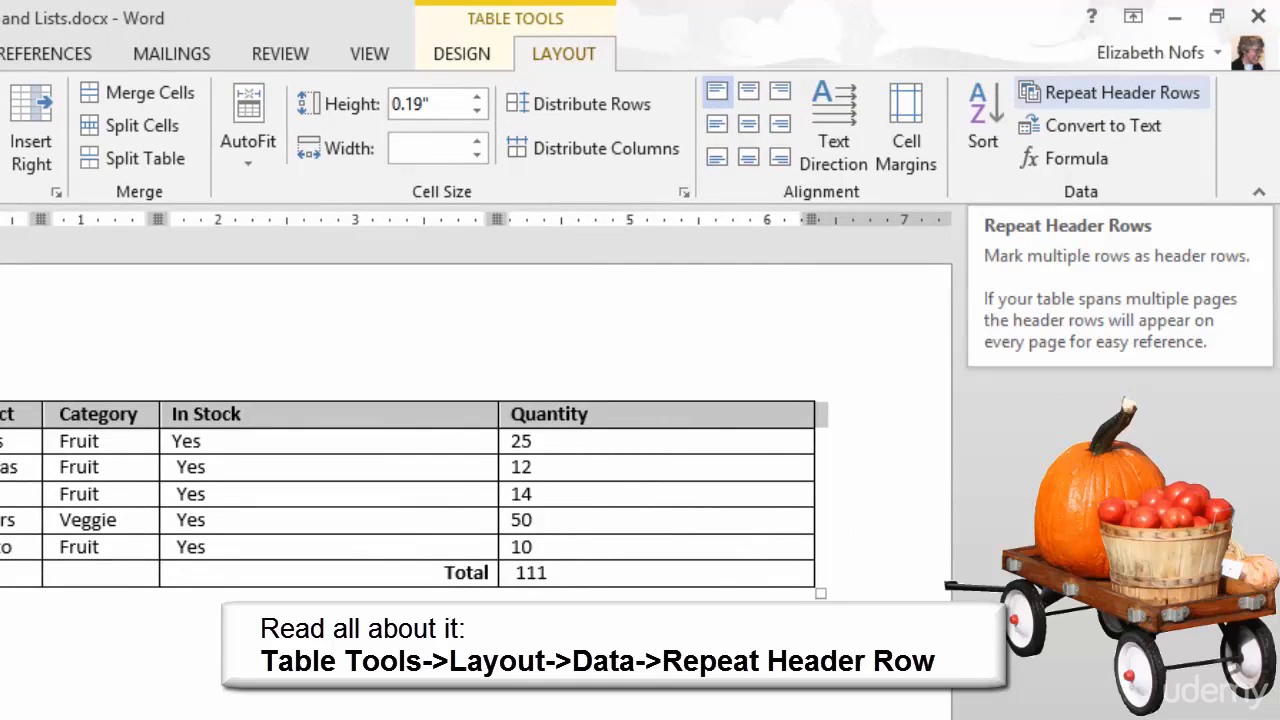
pyautogui.click(1108, 92)
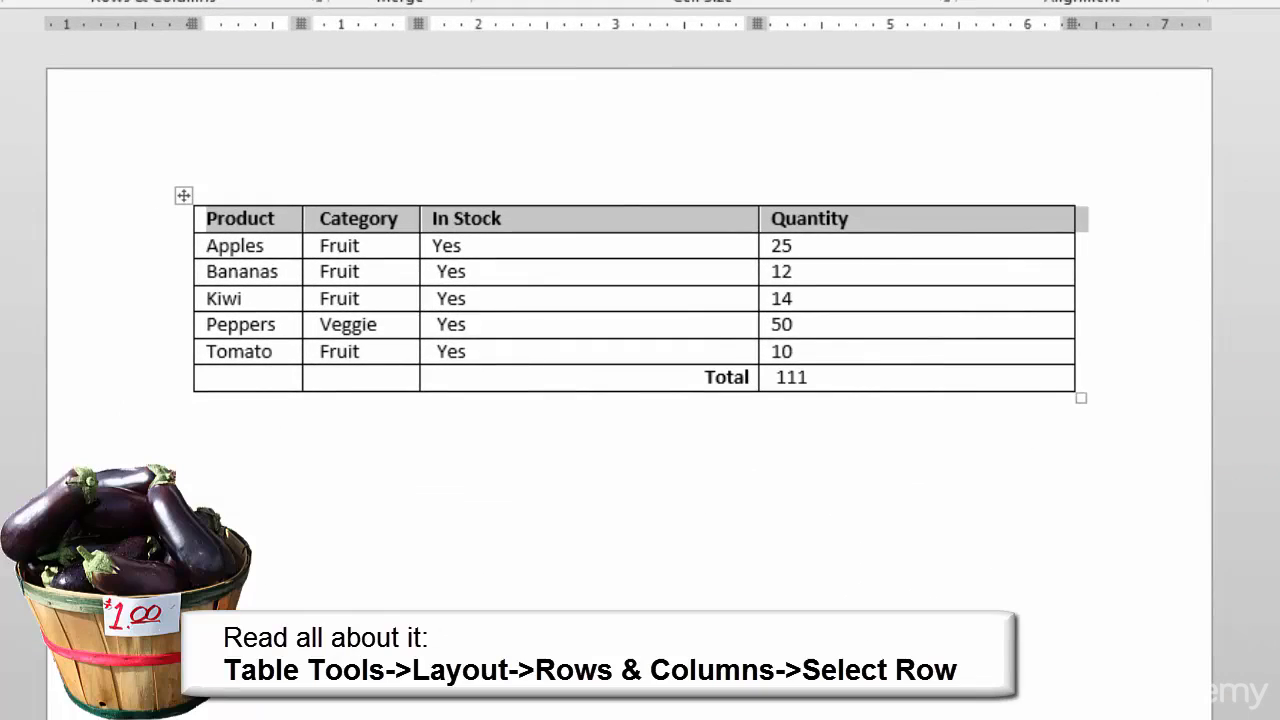
# Select the whole Total row and delete it from the table.
pyautogui.click(218, 218)
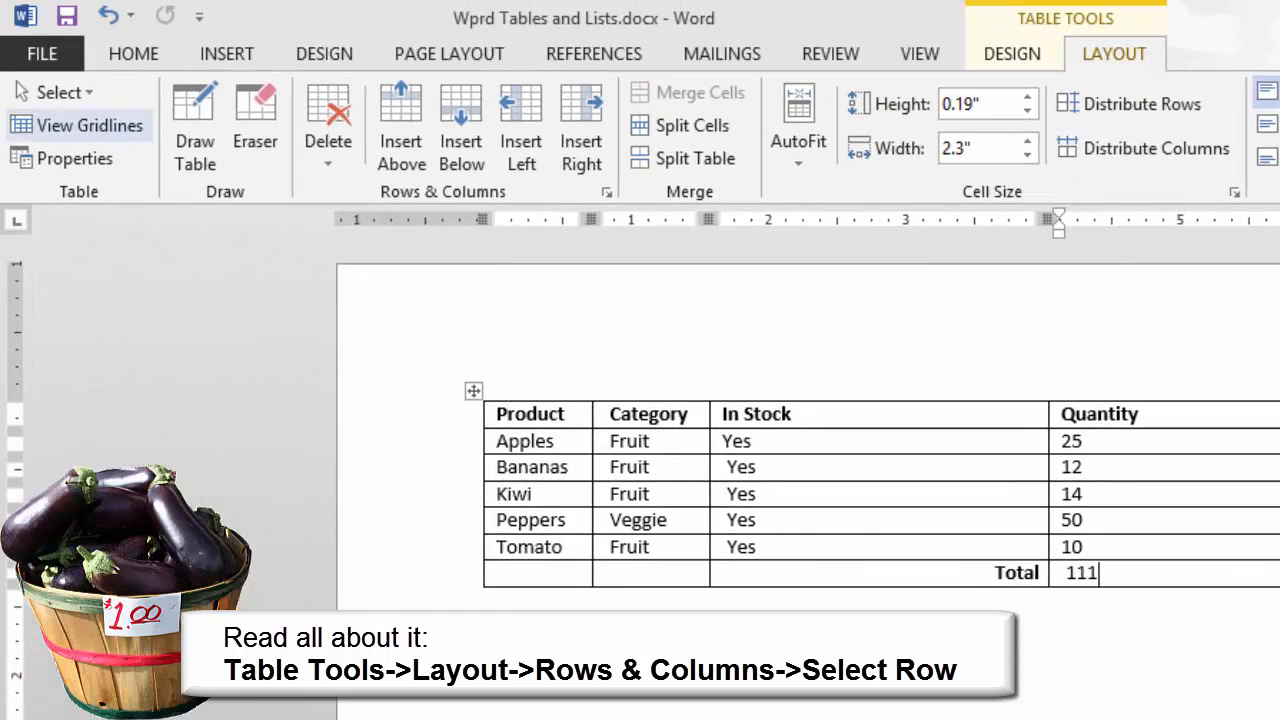
pyautogui.click(60, 92)
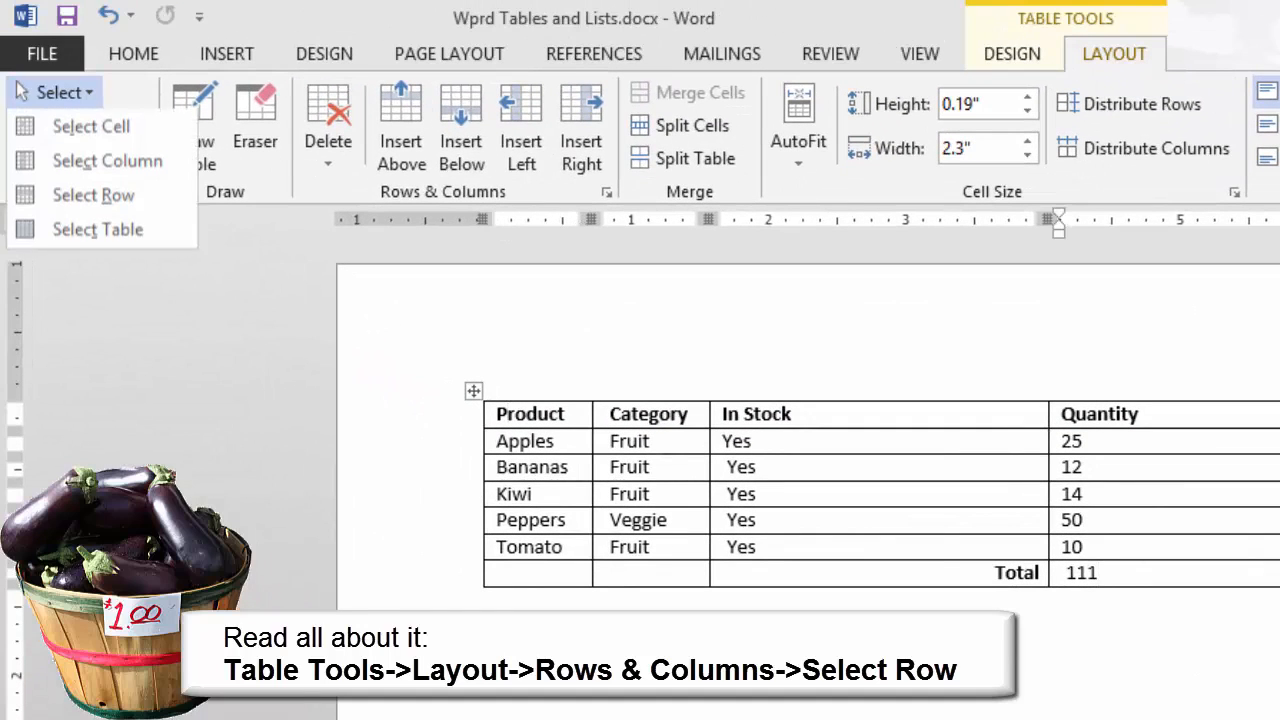
pyautogui.click(93, 197)
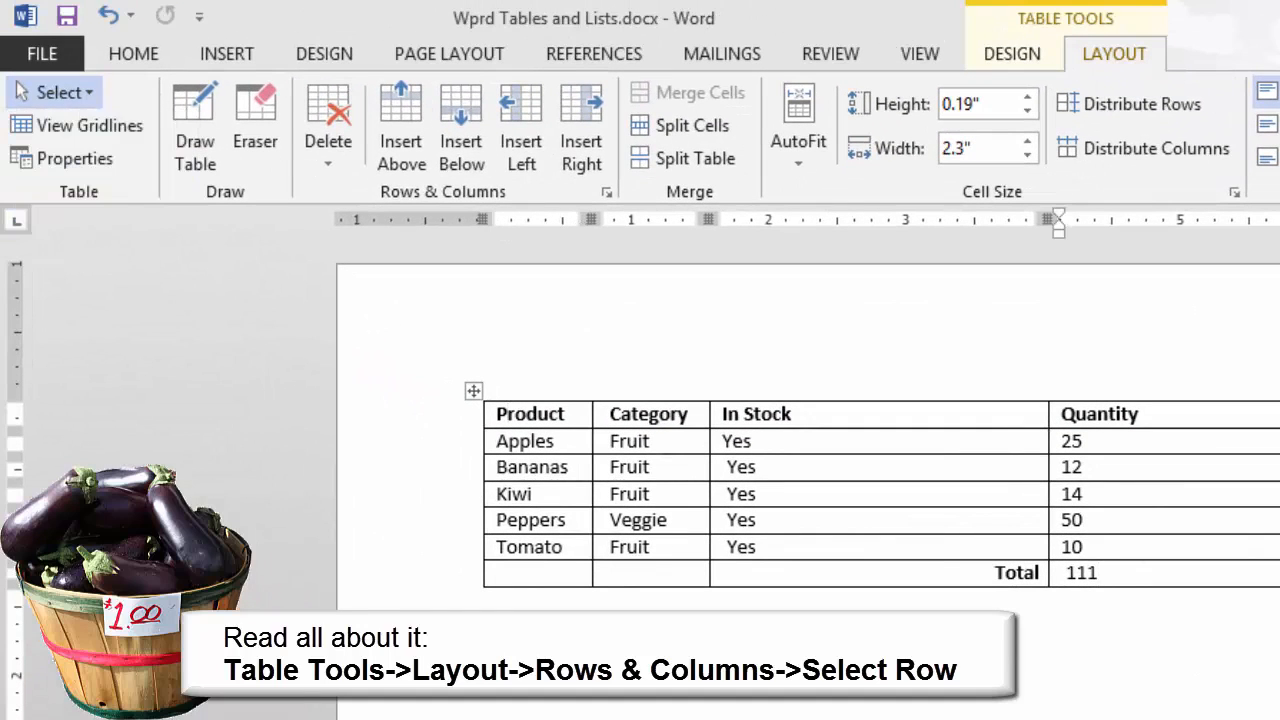
pyautogui.click(328, 141)
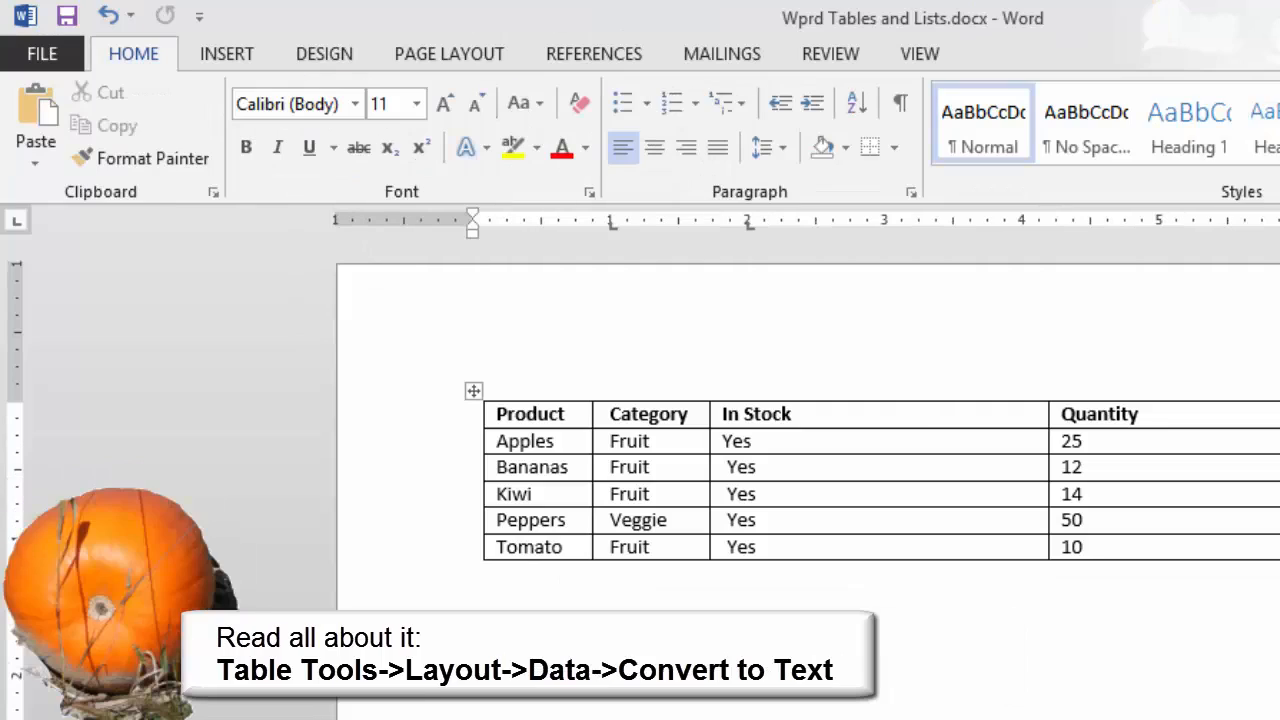
# Select the entire table and convert it to text separated with commas.
pyautogui.click(528, 413)
pyautogui.hotkey('ctrl', 'a')
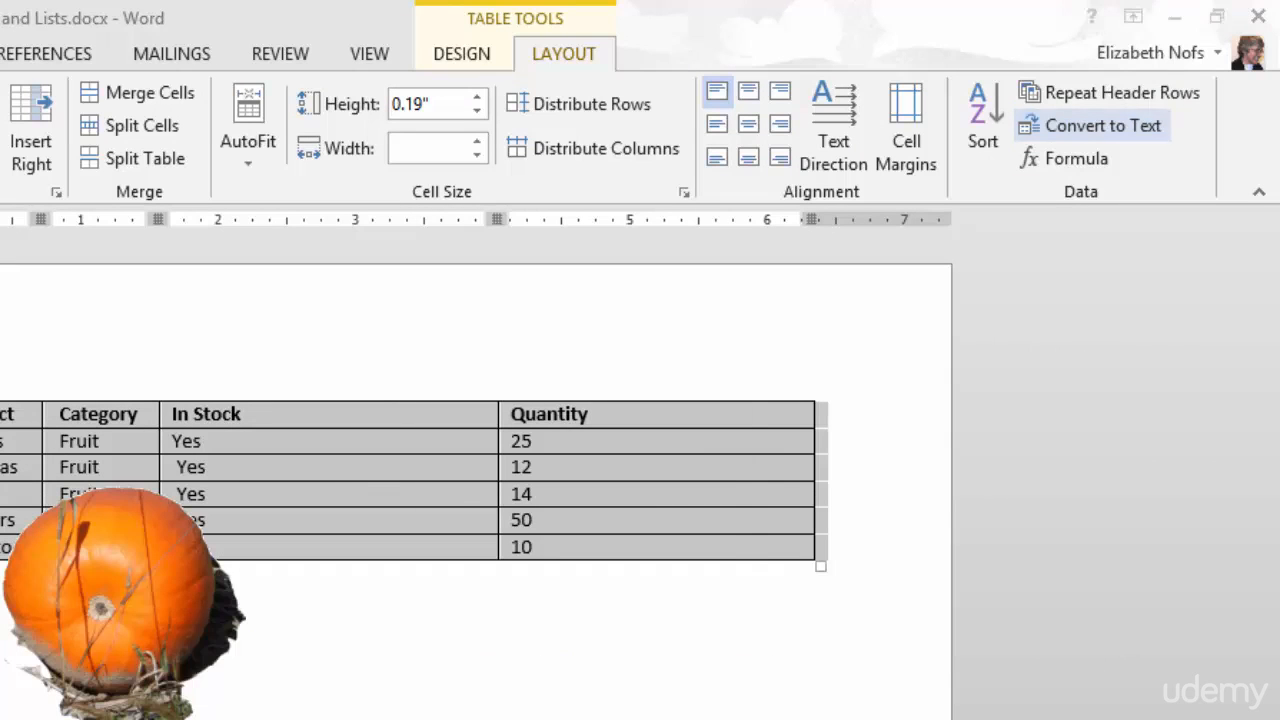
pyautogui.click(1093, 125)
pyautogui.click(451, 529)
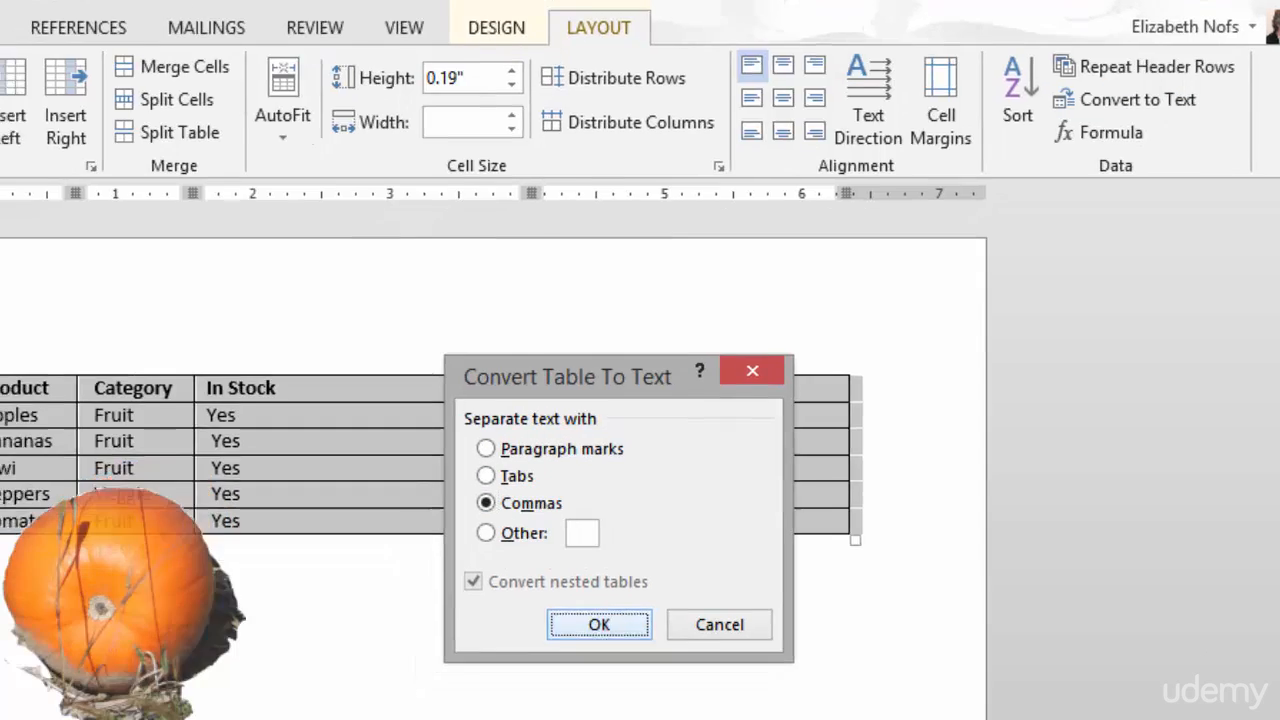
pyautogui.press('Return')
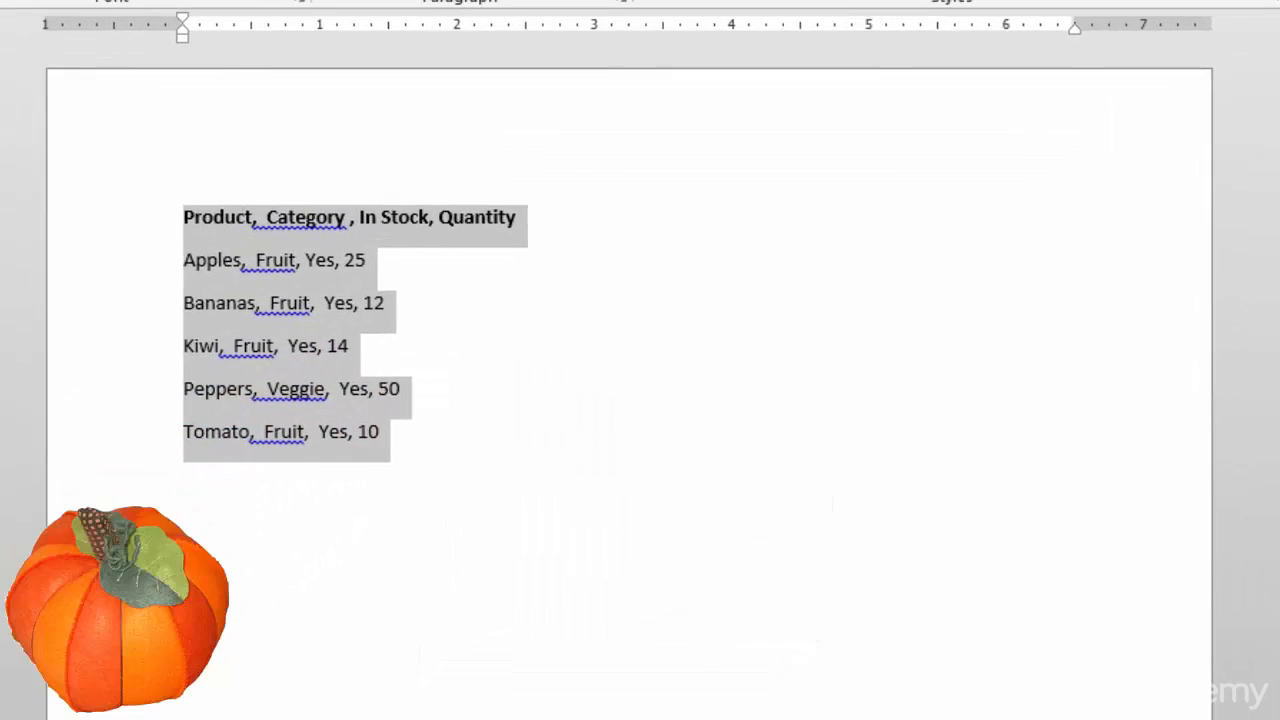
pyautogui.click(381, 432)
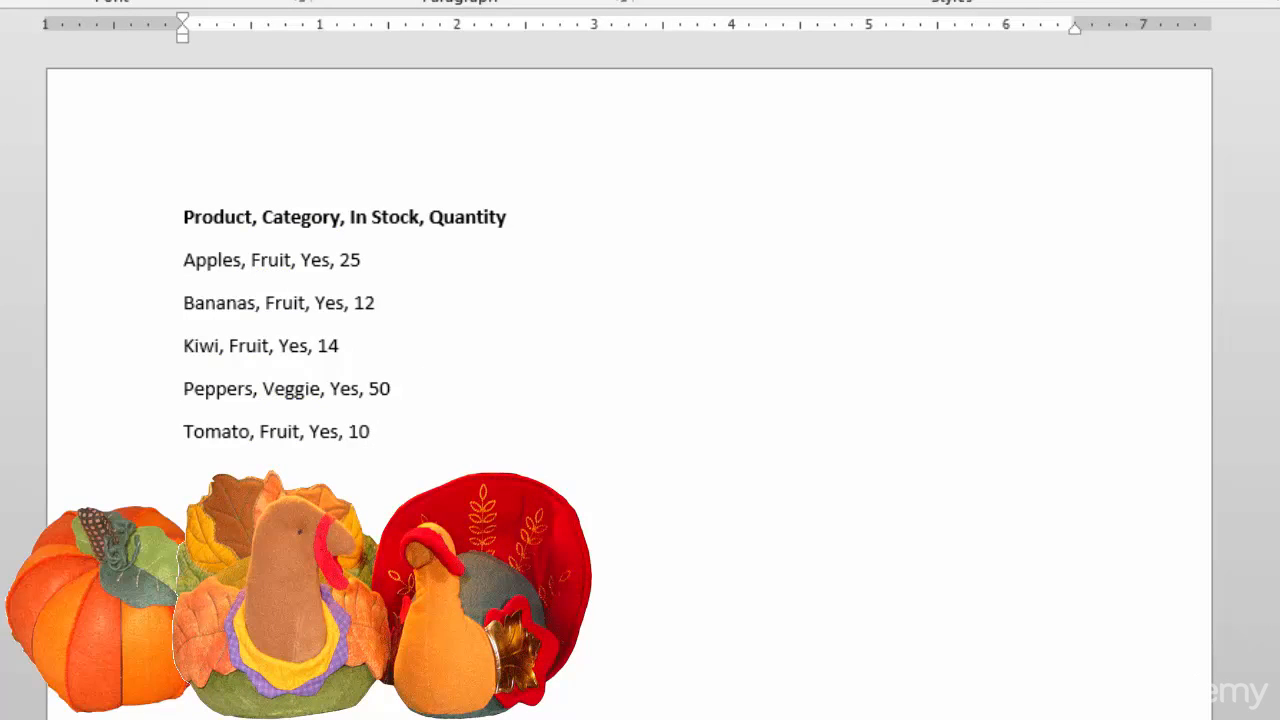
pyautogui.hotkey('ctrl', 'a')
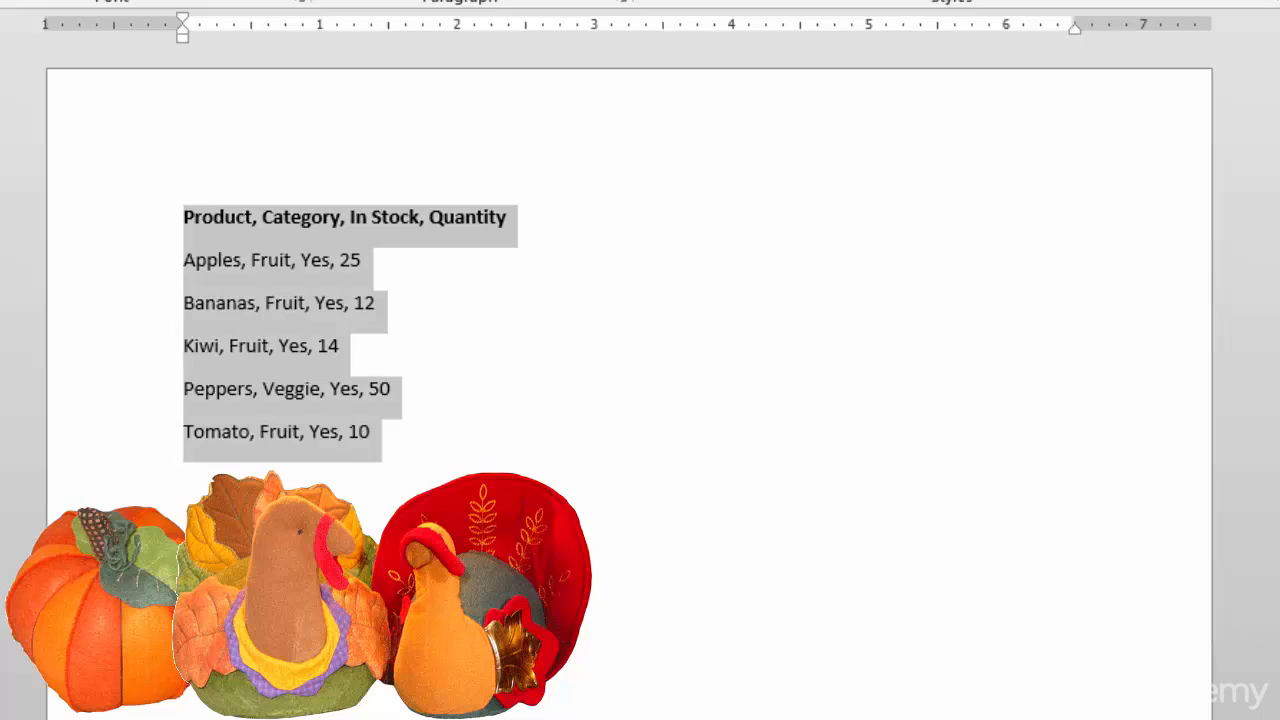
pyautogui.click(370, 432)
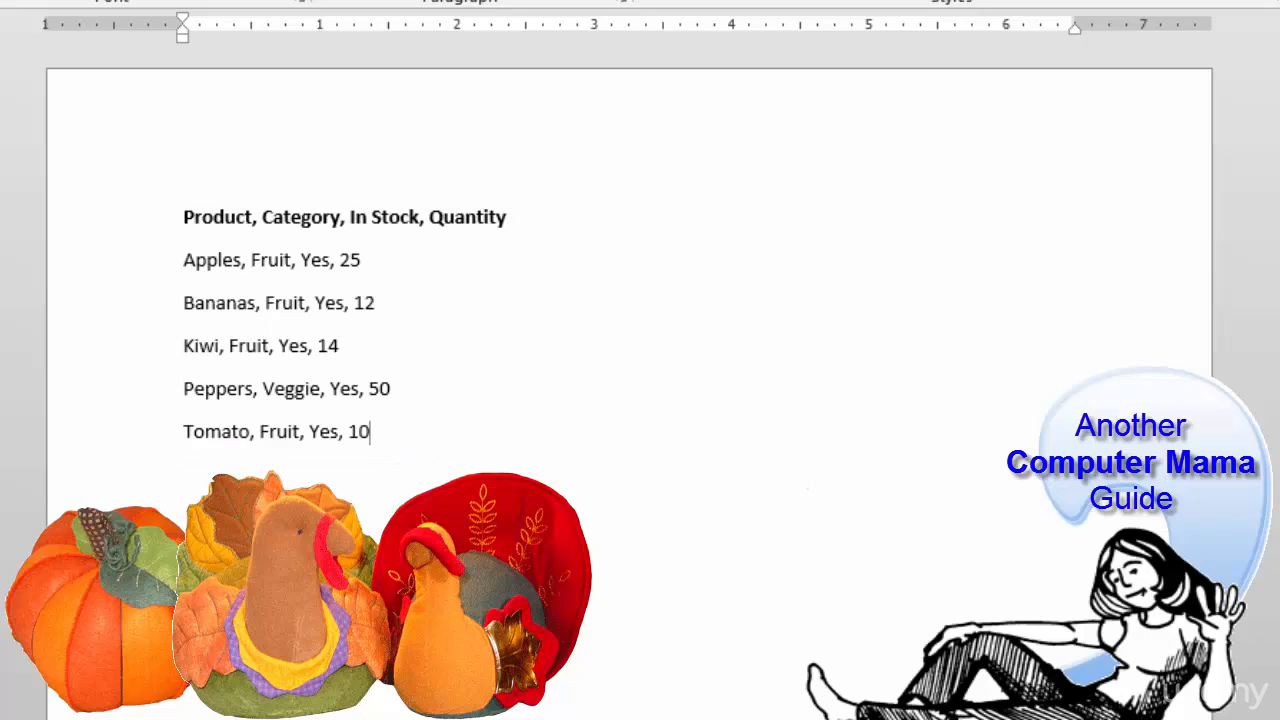